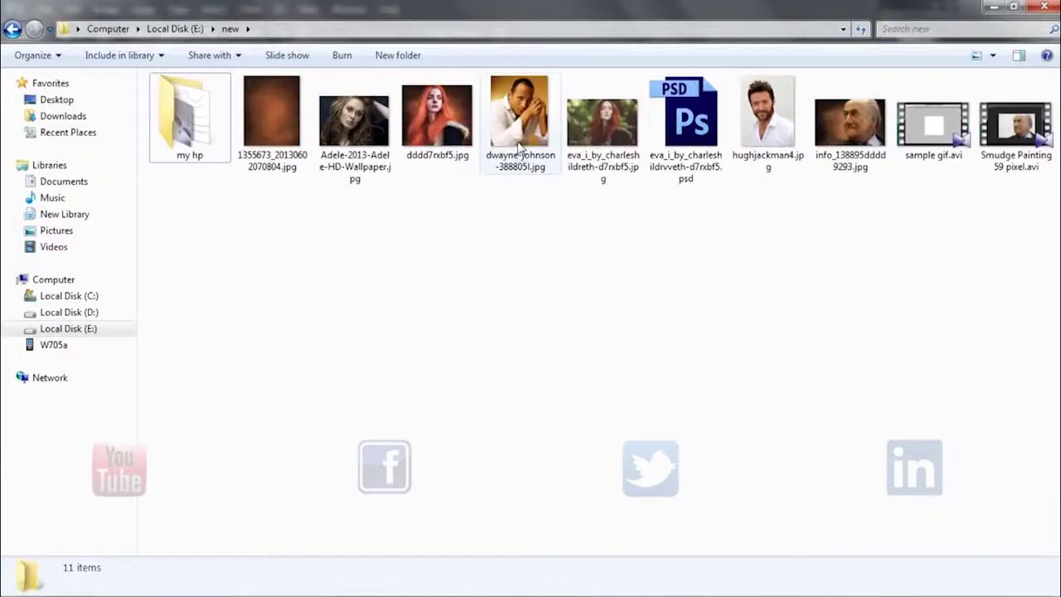
Open dwayne-johnson-388805l.jpg, zoom in, and duplicate the background into Layer 1 and Layer 1 copy.
mouse_move(520, 125)
mouse_down()
mouse_move(470, 586)
mouse_move(398, 374)
mouse_up()
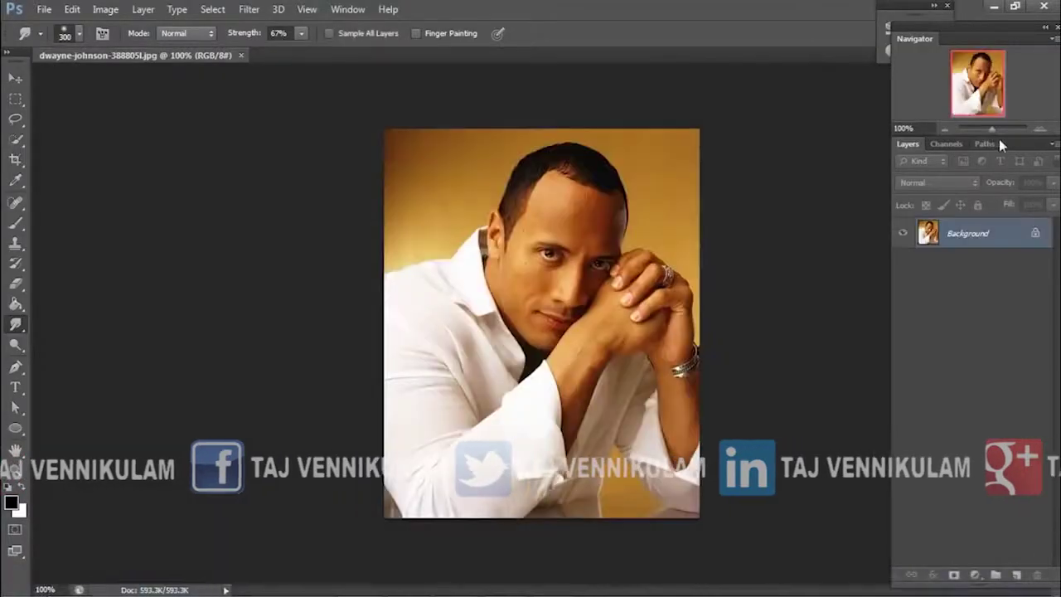
click(996, 130)
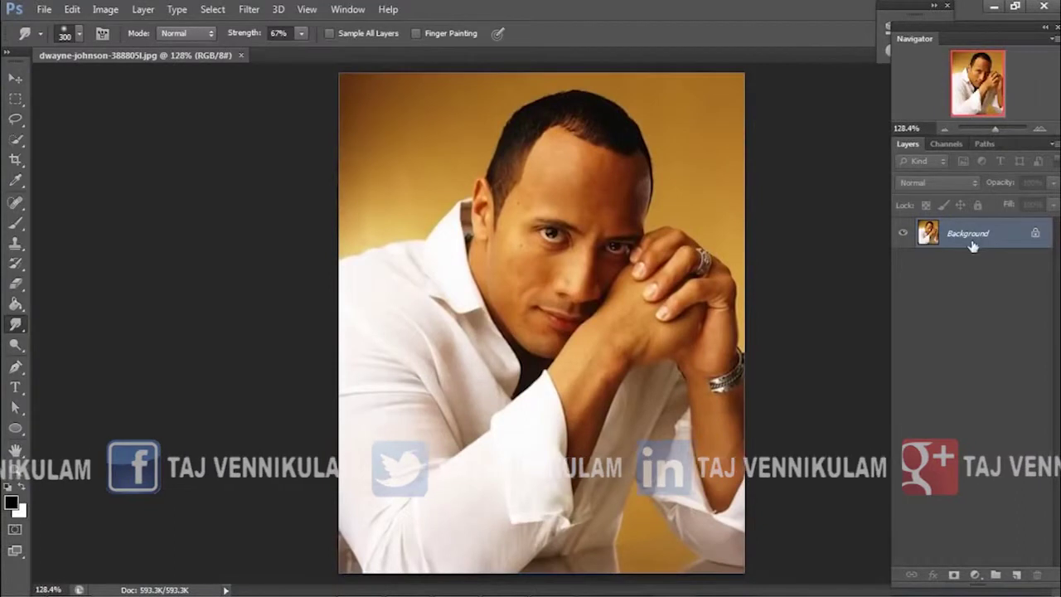
key(ctrl+j)
key(ctrl+j)
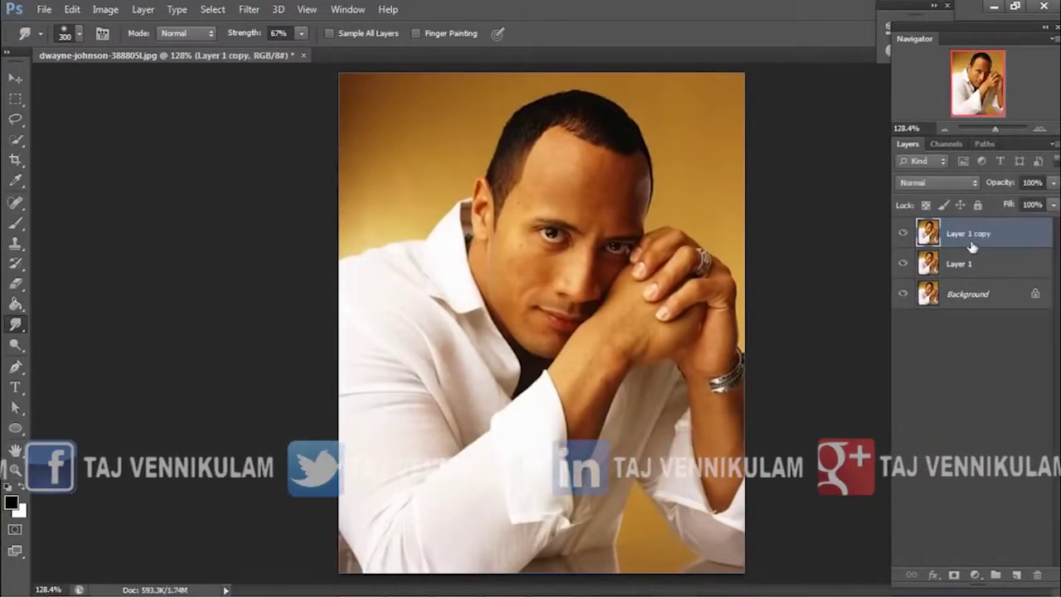
Convert Layer 1 copy to a Smart Object and apply Shadows/Highlights as a smart filter.
right_click(973, 241)
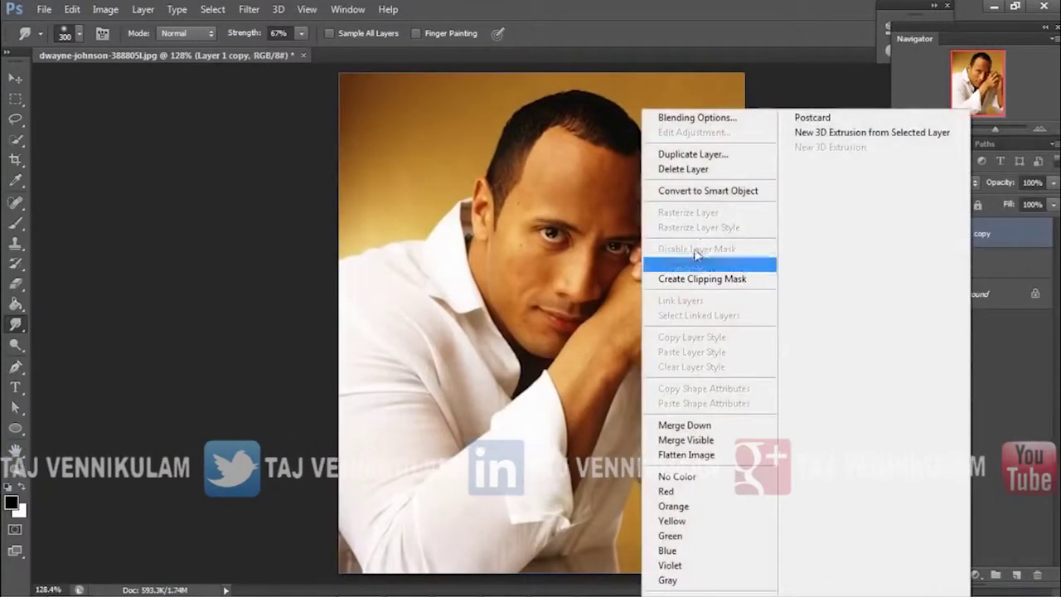
click(694, 190)
click(106, 9)
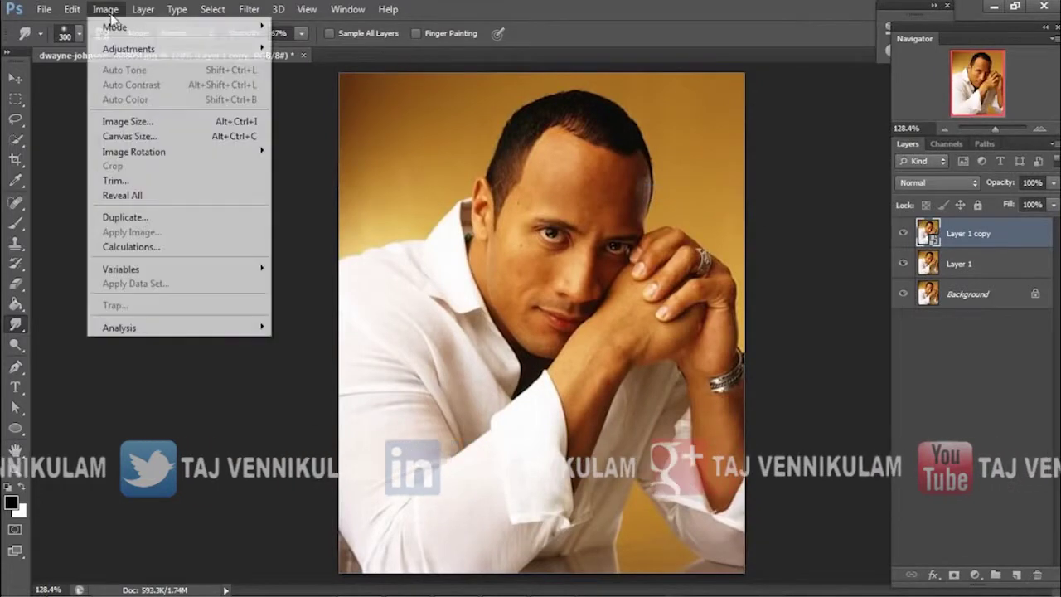
mouse_move(128, 49)
click(305, 305)
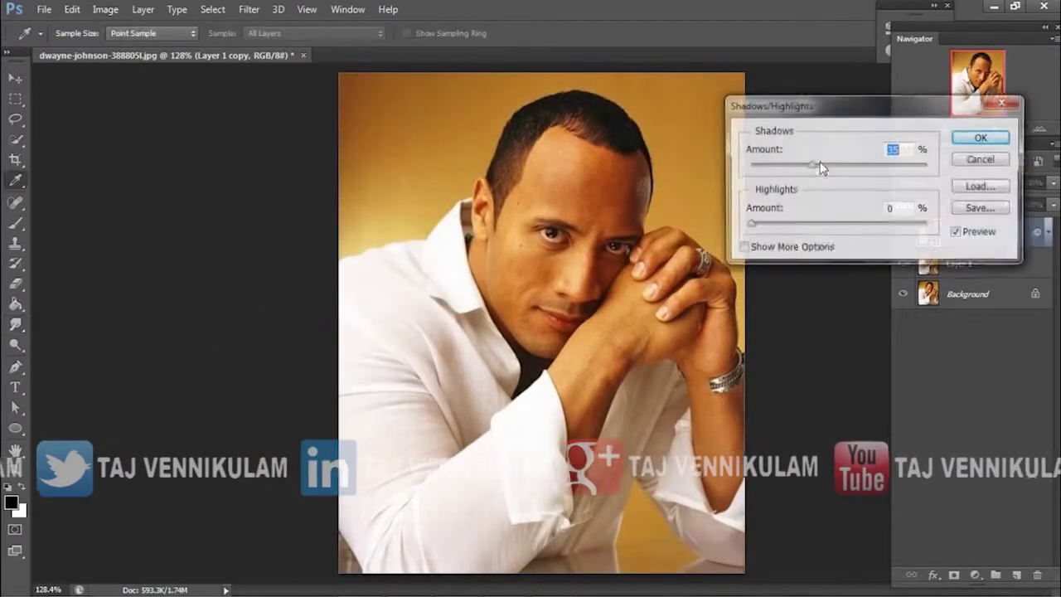
click(981, 137)
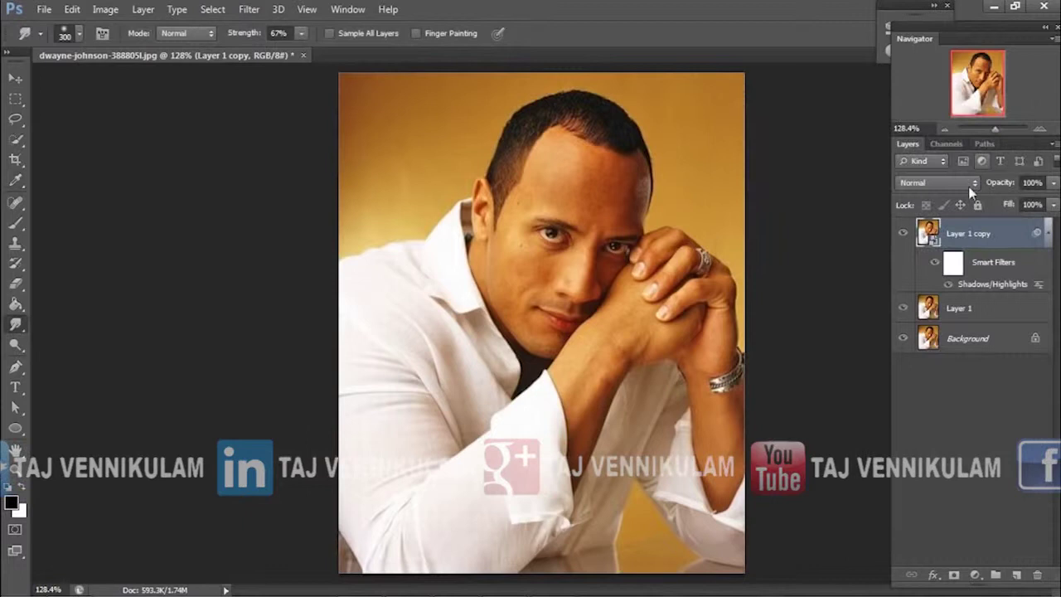
Add a Black & White adjustment layer blended as Overlay at 38% opacity.
click(142, 12)
mouse_move(188, 144)
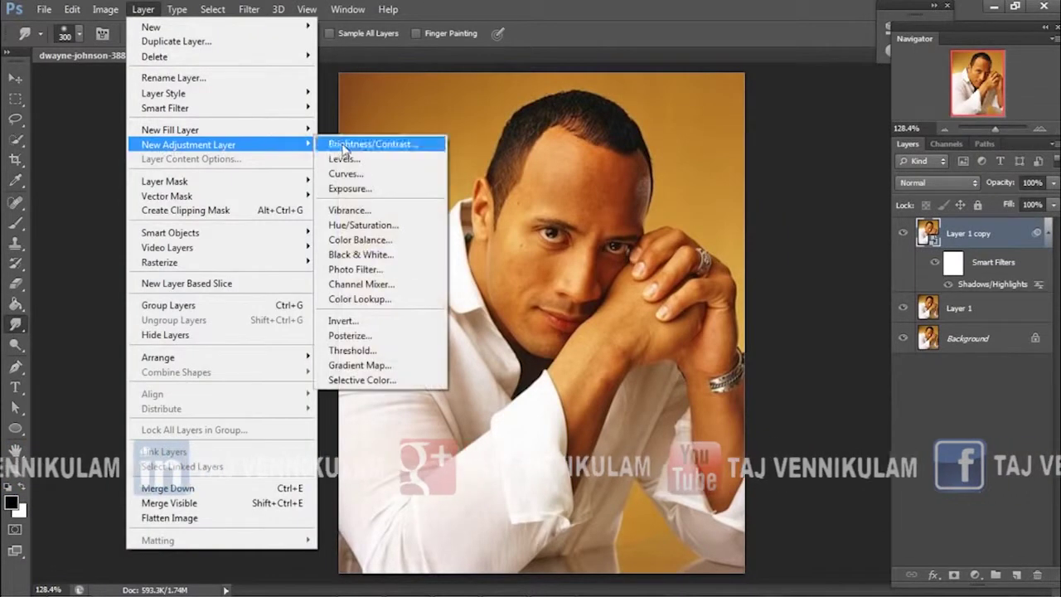
click(358, 255)
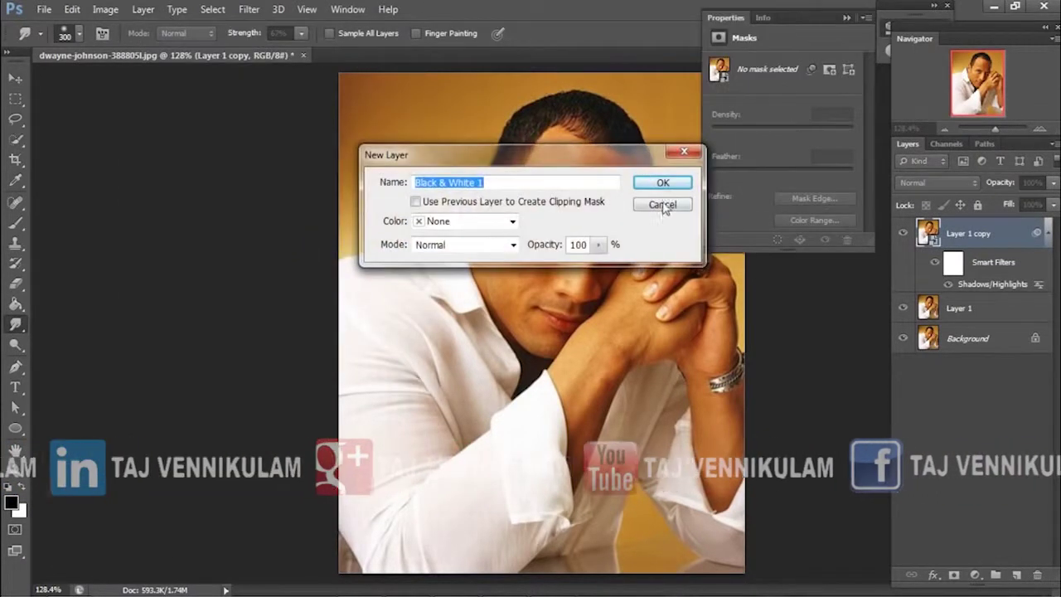
click(661, 182)
click(846, 17)
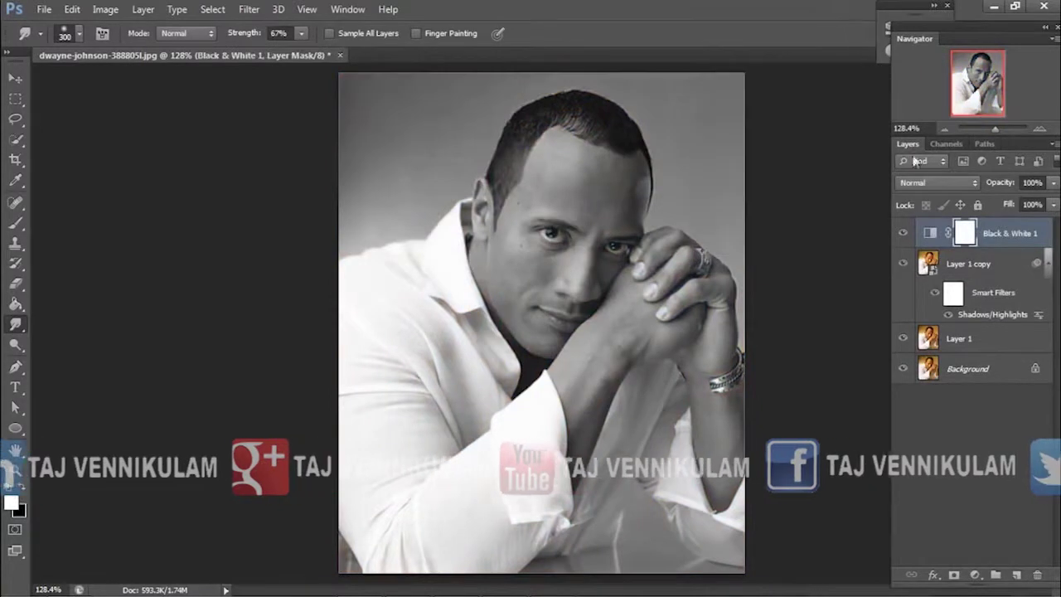
click(970, 181)
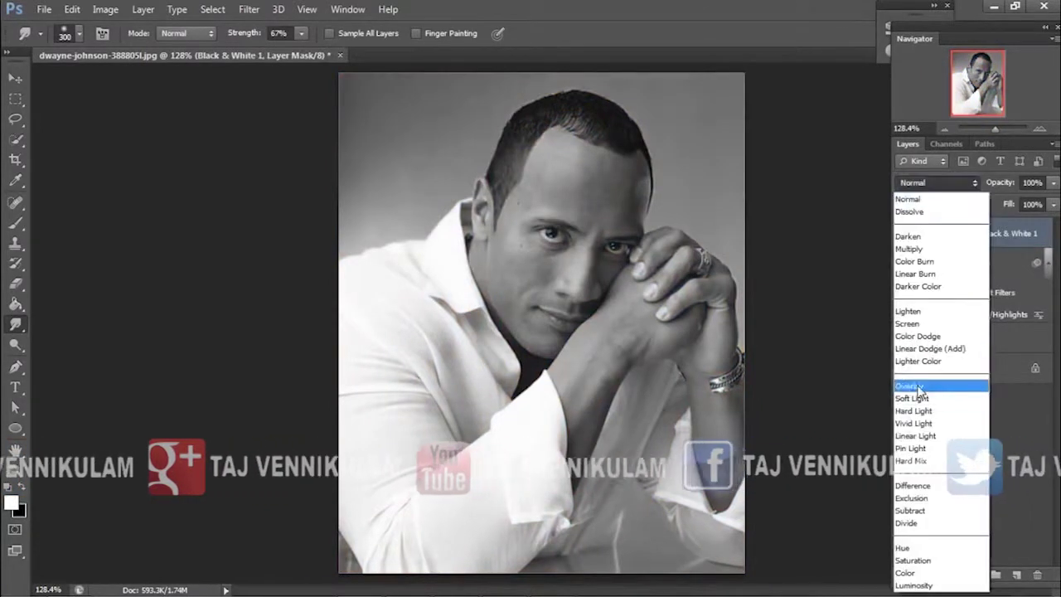
click(928, 379)
click(1054, 183)
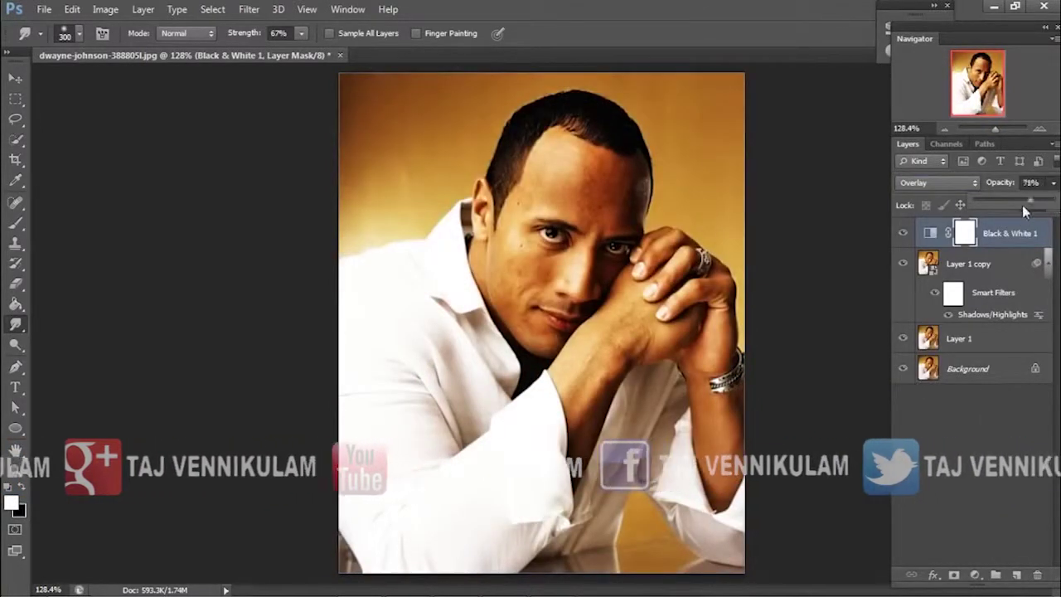
drag(1024, 209, 1006, 212)
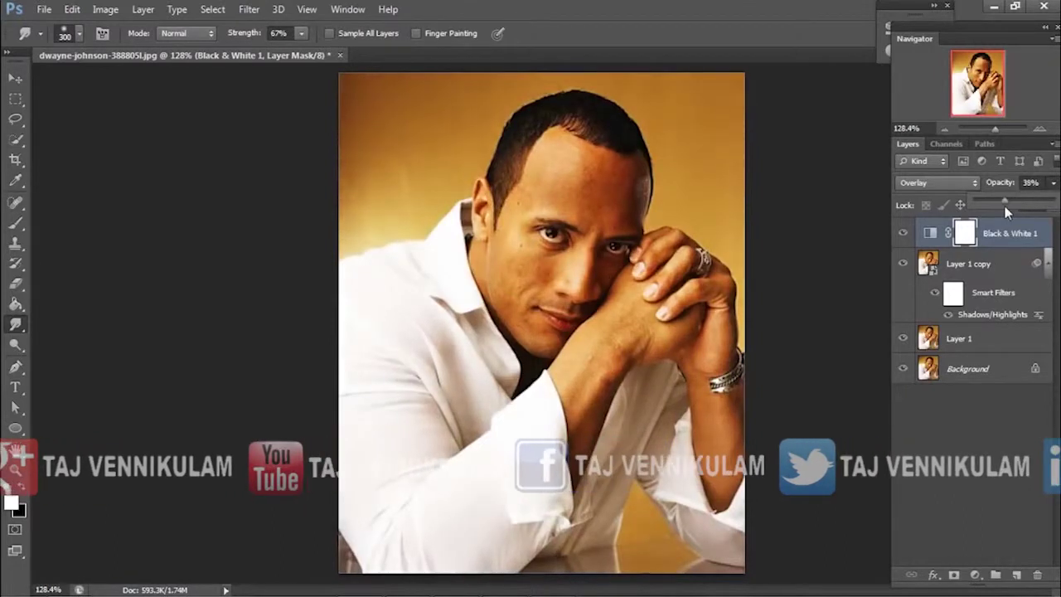
right_click(965, 261)
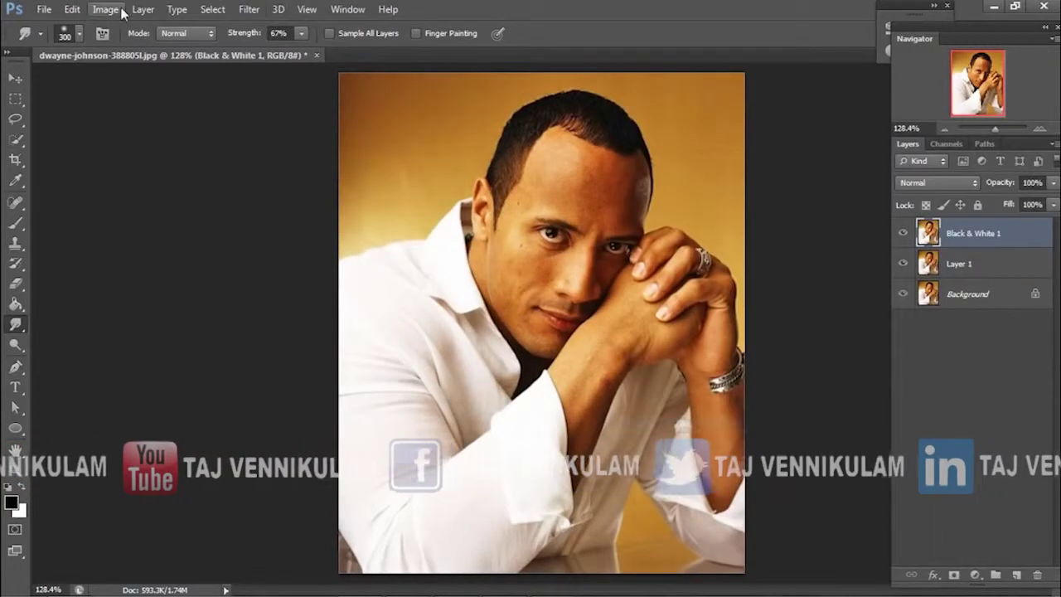
Apply Brightness/Contrast with brightness -30 and contrast -34.
click(105, 9)
mouse_move(129, 49)
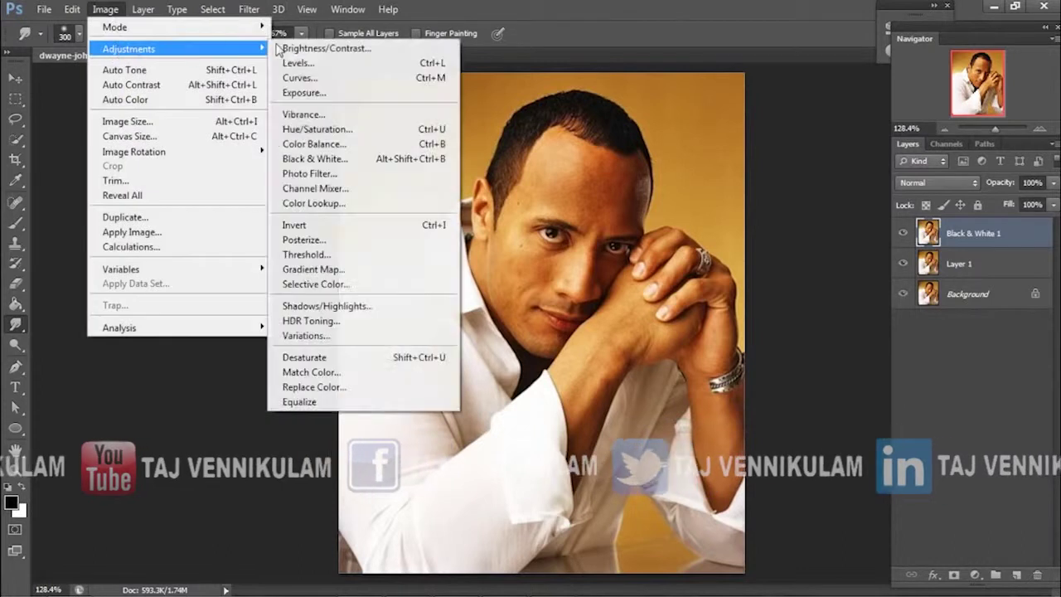
click(279, 50)
mouse_move(842, 181)
mouse_down()
mouse_move(826, 183)
mouse_move(855, 182)
mouse_move(830, 186)
mouse_move(818, 220)
mouse_move(877, 221)
mouse_move(781, 226)
mouse_up()
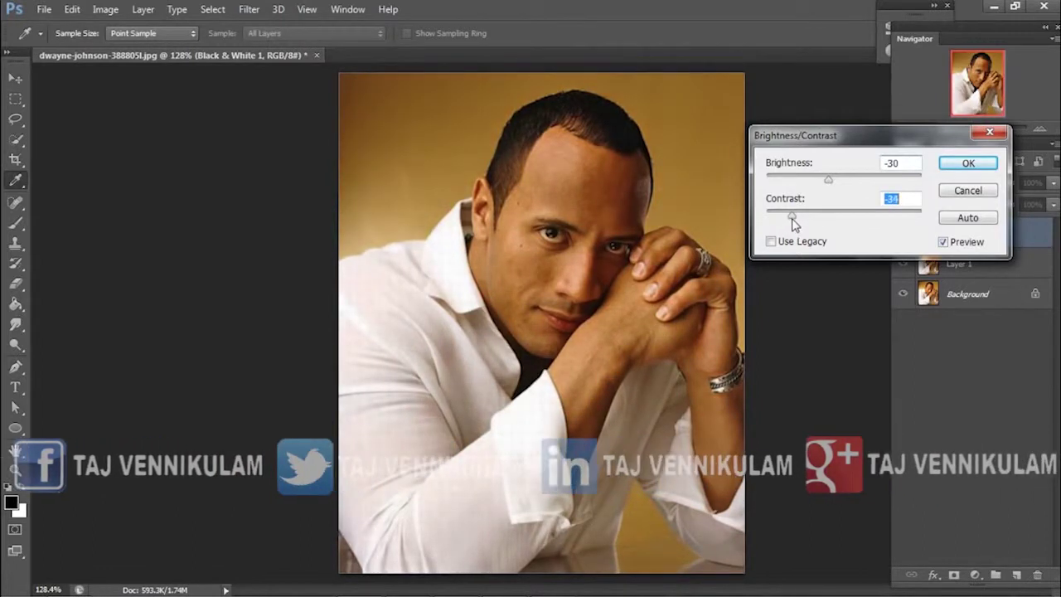
click(958, 165)
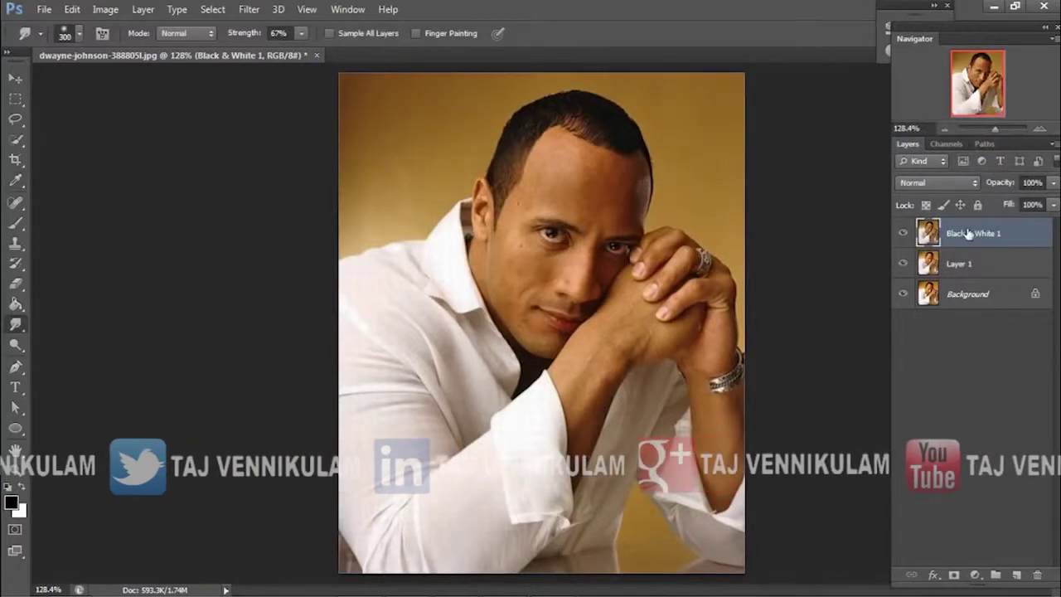
Duplicate Black & White 1, desaturate the copy to 25% opacity, and merge both layers.
key(ctrl+j)
key(ctrl+shift+u)
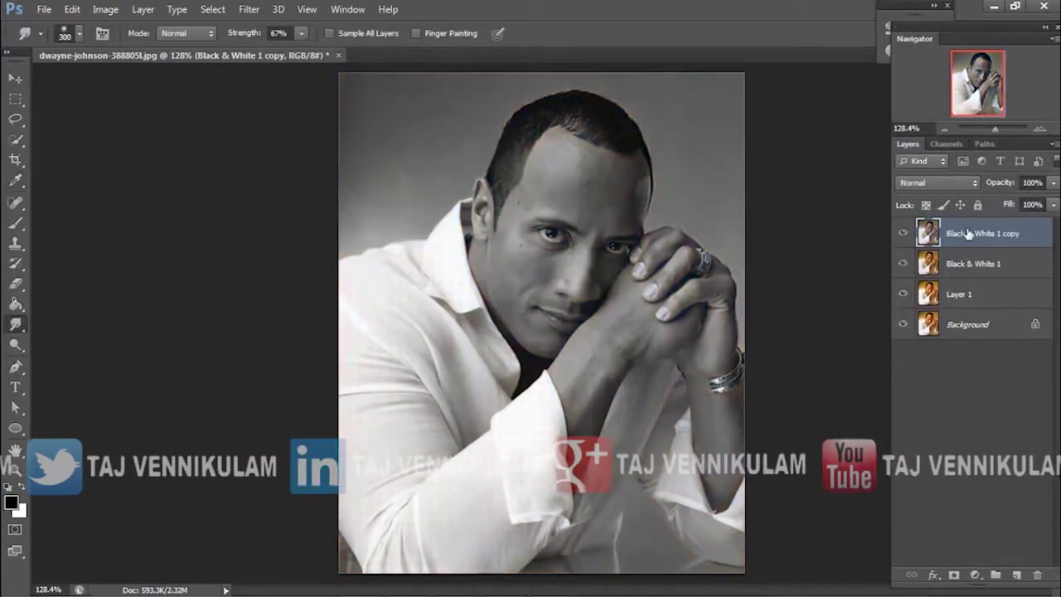
click(1053, 183)
mouse_move(1052, 203)
mouse_down()
mouse_move(974, 202)
mouse_move(992, 203)
mouse_up()
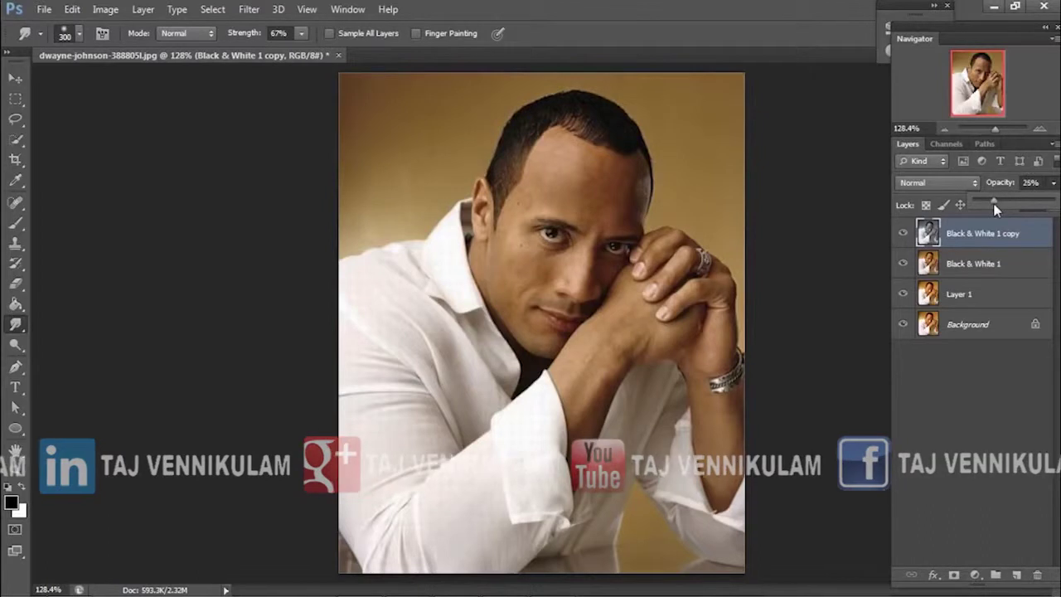
ctrl+click(979, 264)
right_click(978, 263)
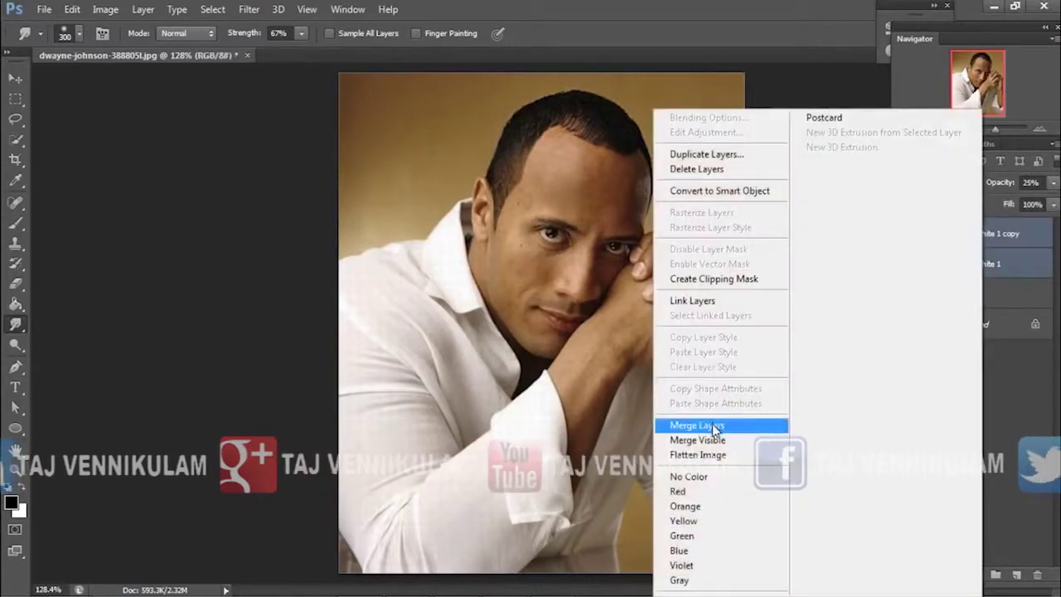
click(705, 425)
click(145, 10)
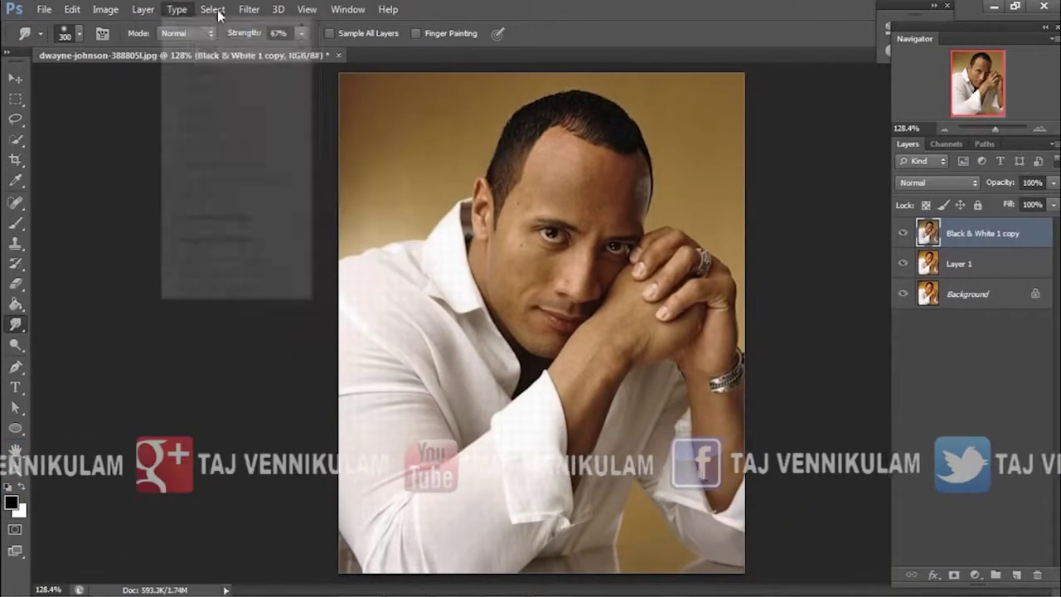
Apply the Paint Daubs filter from the Filter Gallery, previewing on the face.
click(249, 10)
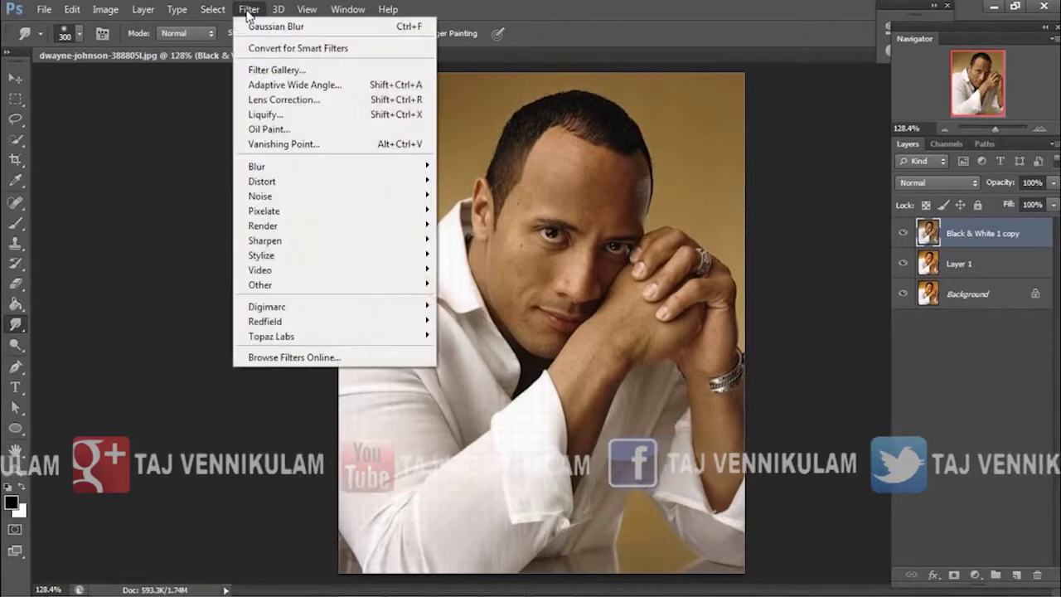
click(276, 70)
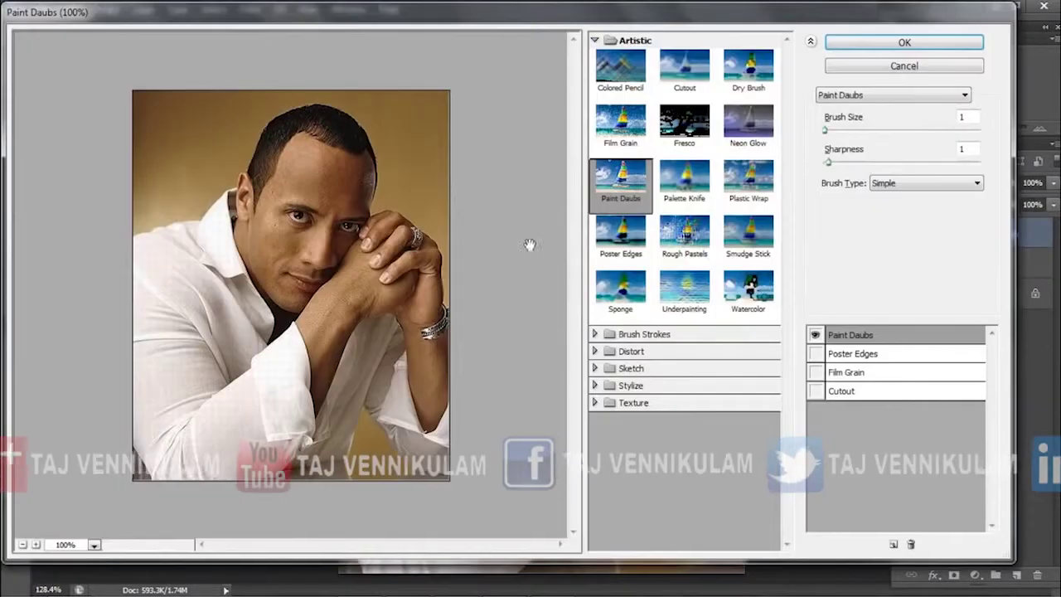
click(36, 545)
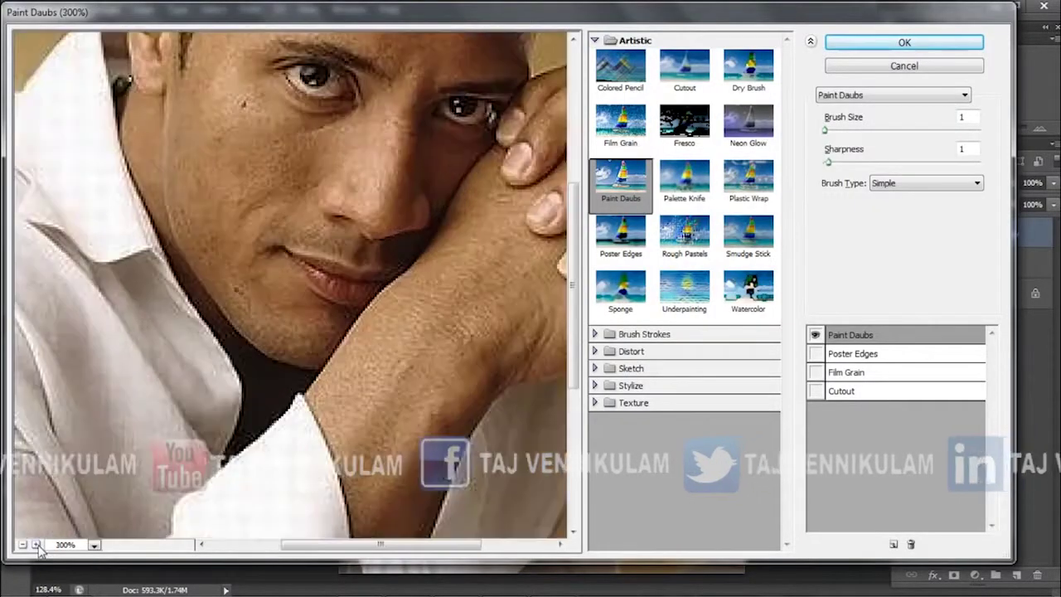
drag(406, 225, 342, 404)
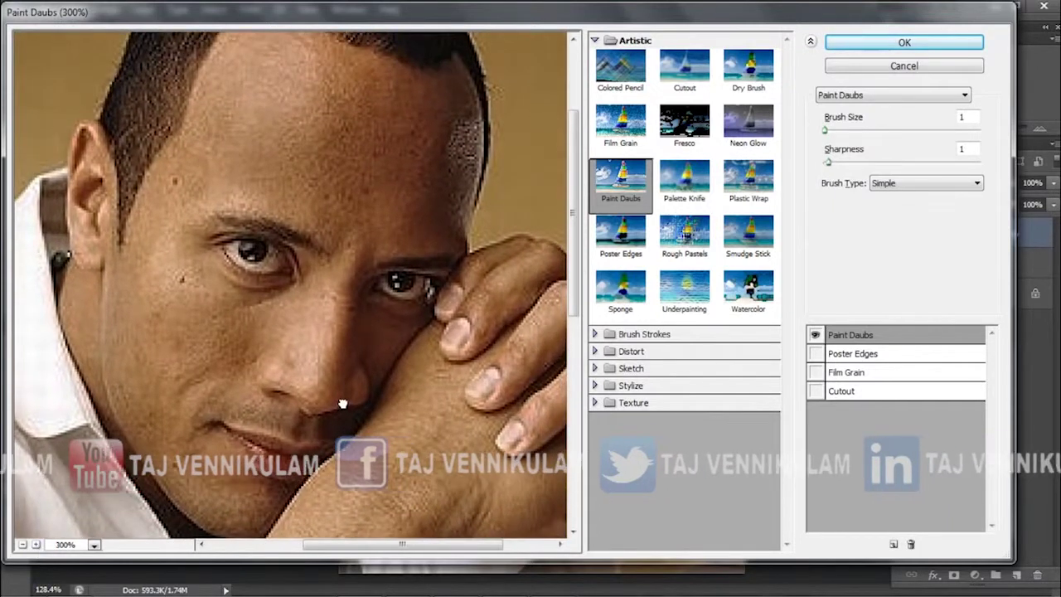
click(852, 46)
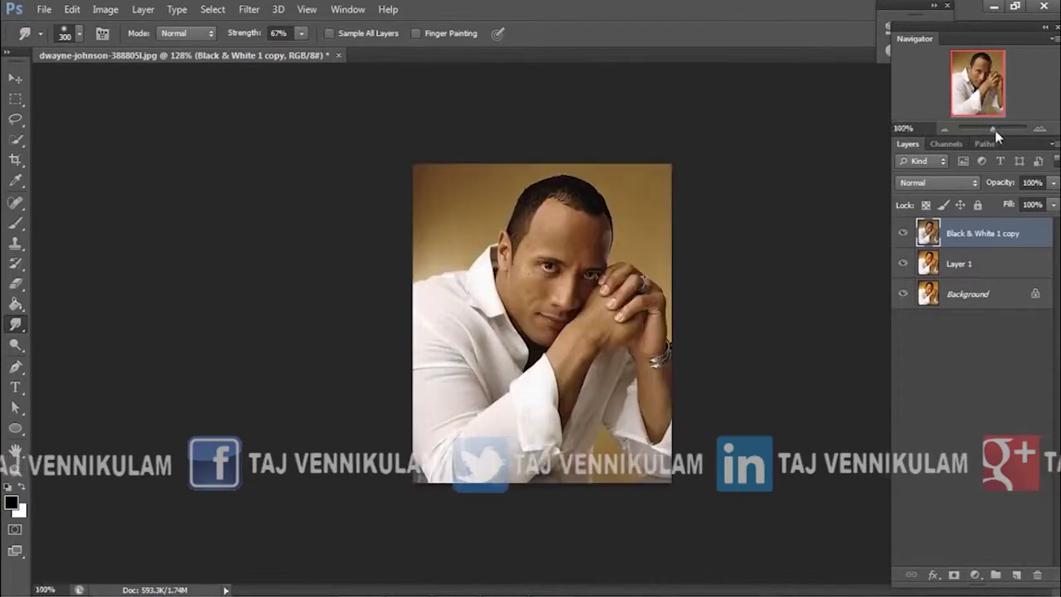
Duplicate the layer into Black & White 1 copy 2 and zoom the portrait to about 149%.
drag(994, 131, 997, 130)
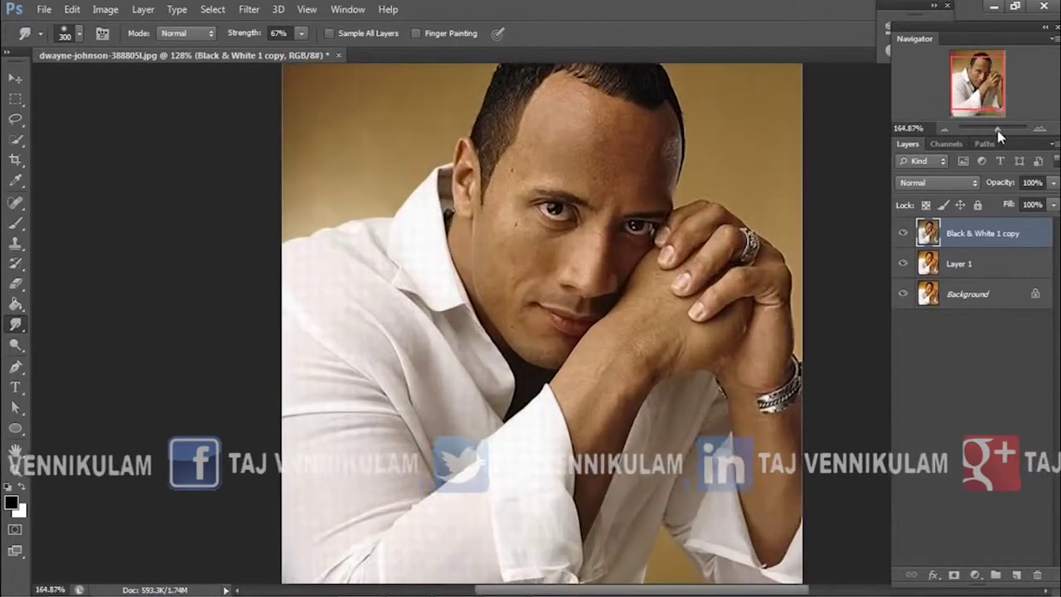
key(ctrl+j)
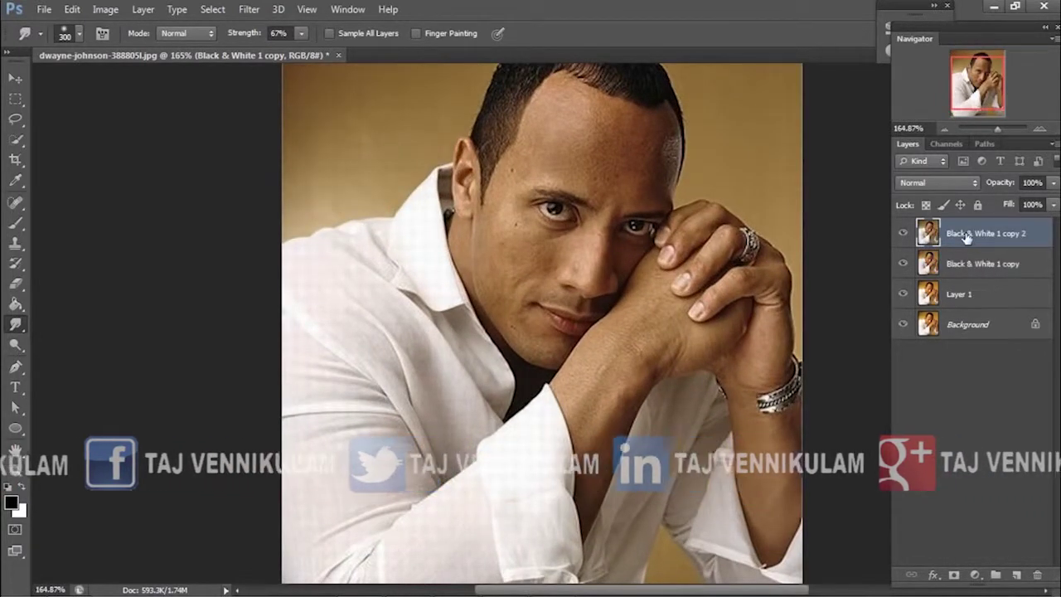
drag(978, 130, 996, 130)
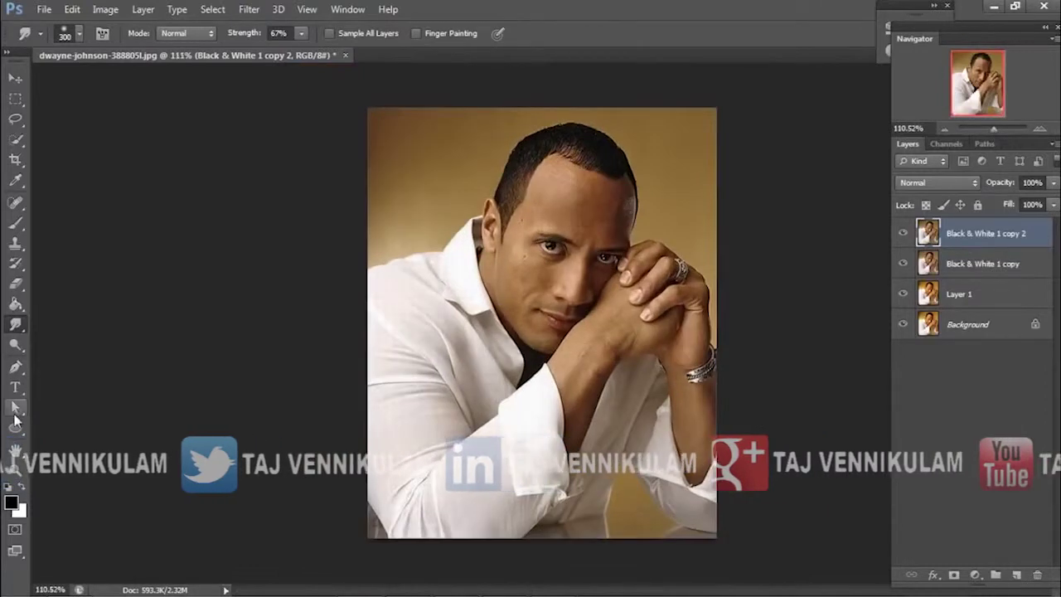
key(a)
drag(1006, 133, 996, 130)
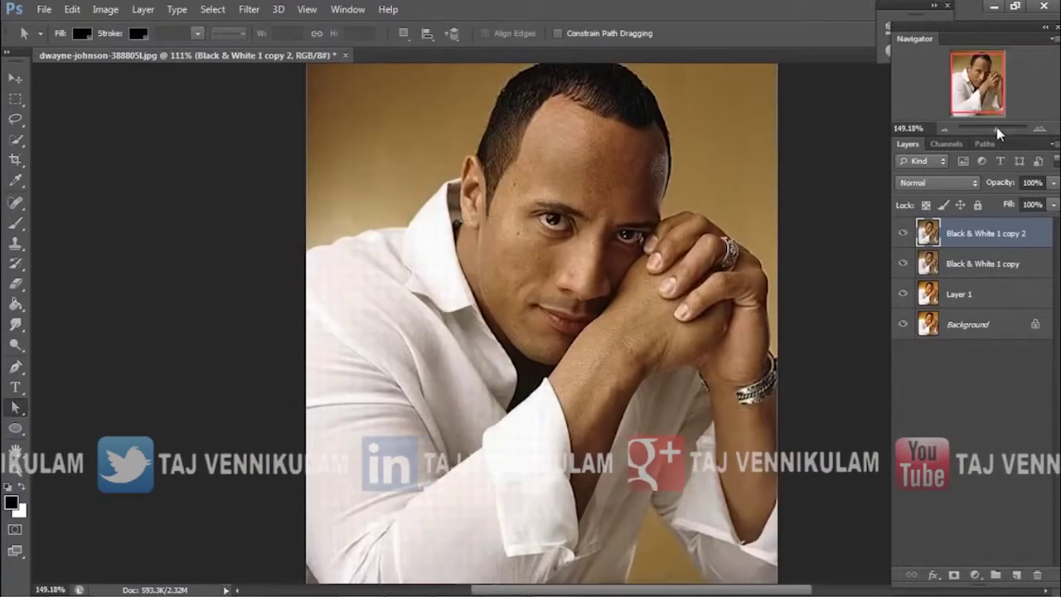
Trace a pen path over the left shoulder, collar, neck, head and past the right ear.
key(p)
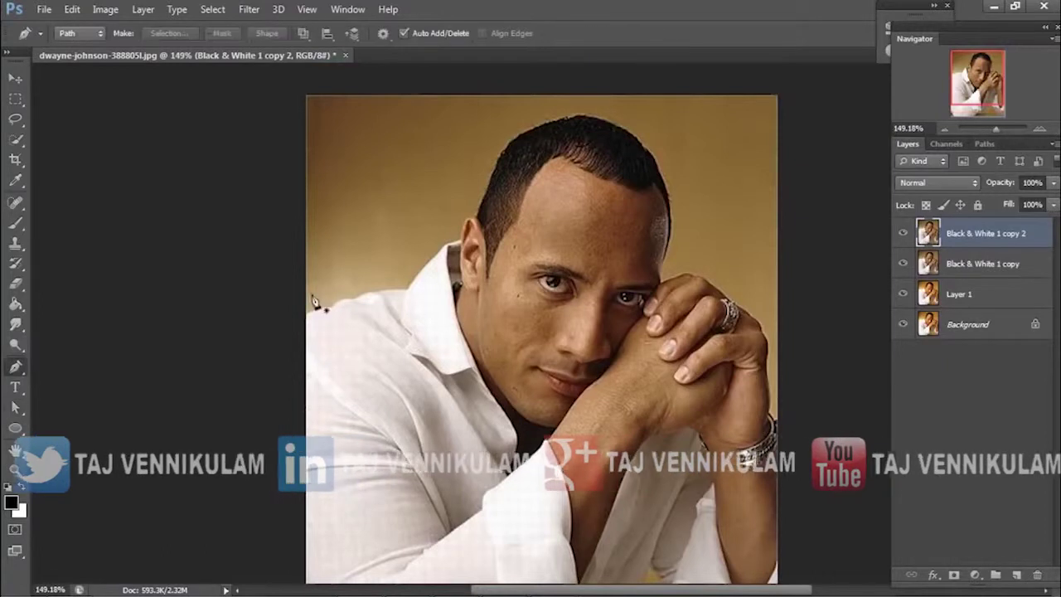
click(300, 315)
click(332, 307)
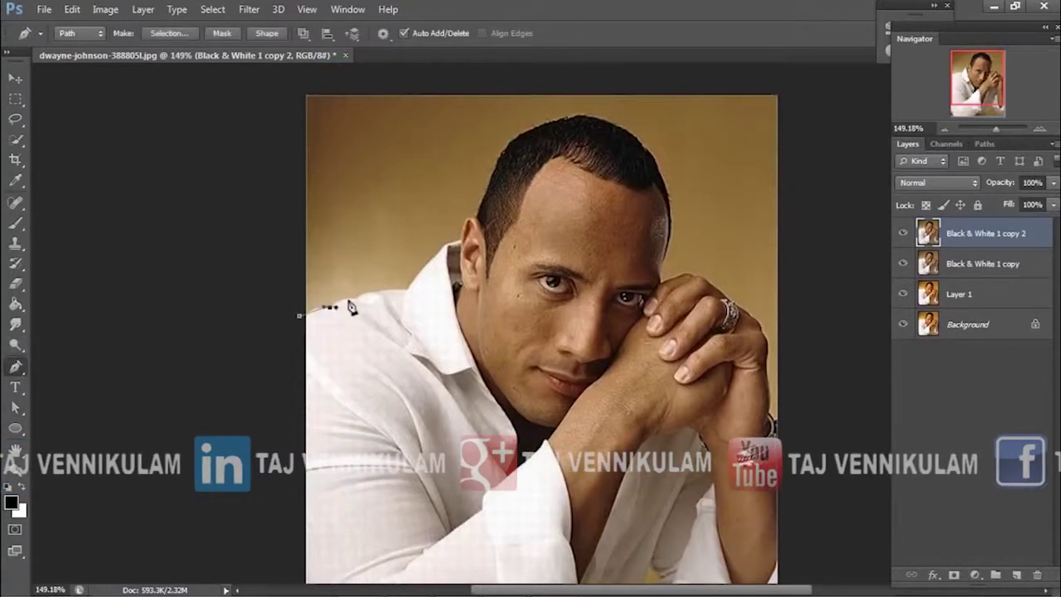
click(354, 298)
click(376, 293)
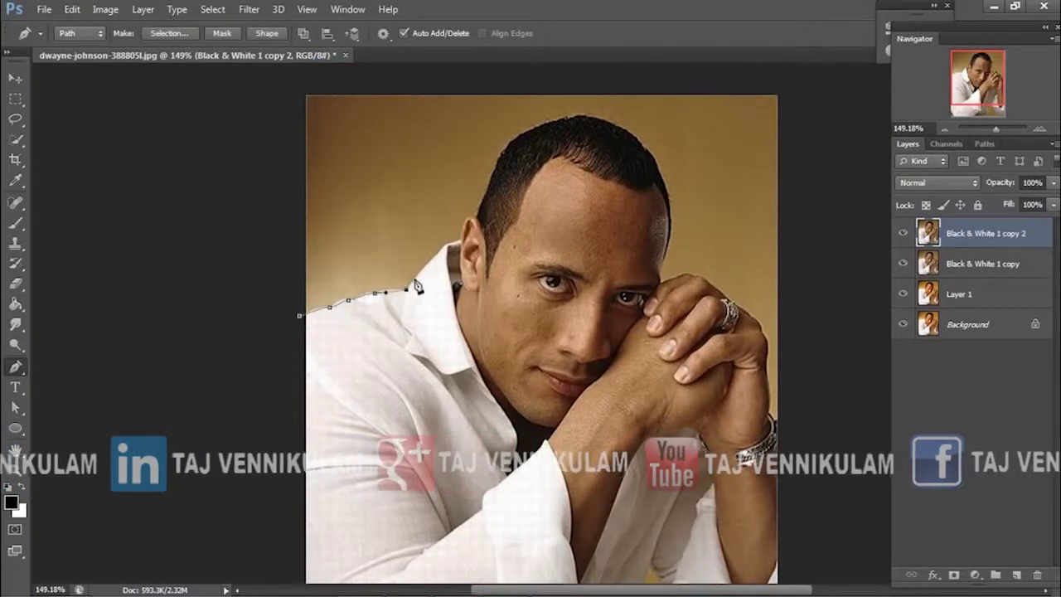
click(446, 250)
click(455, 243)
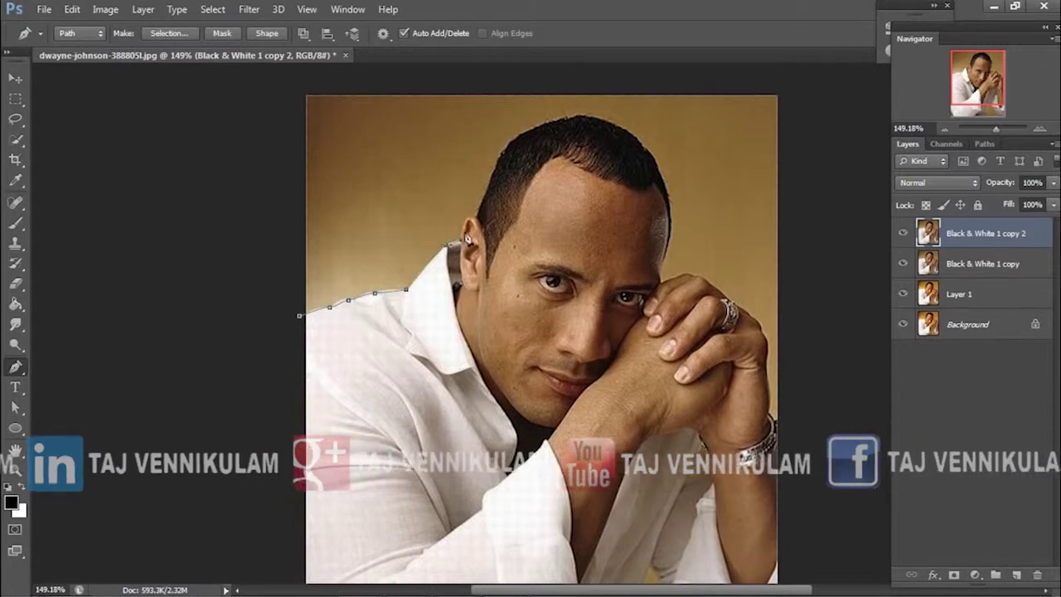
click(478, 218)
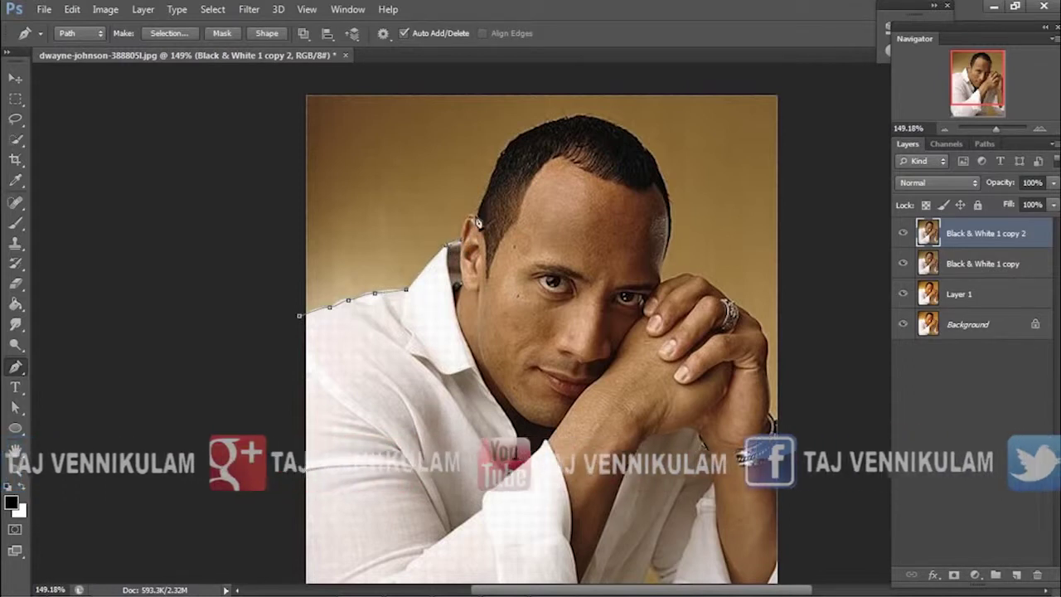
click(504, 153)
click(558, 121)
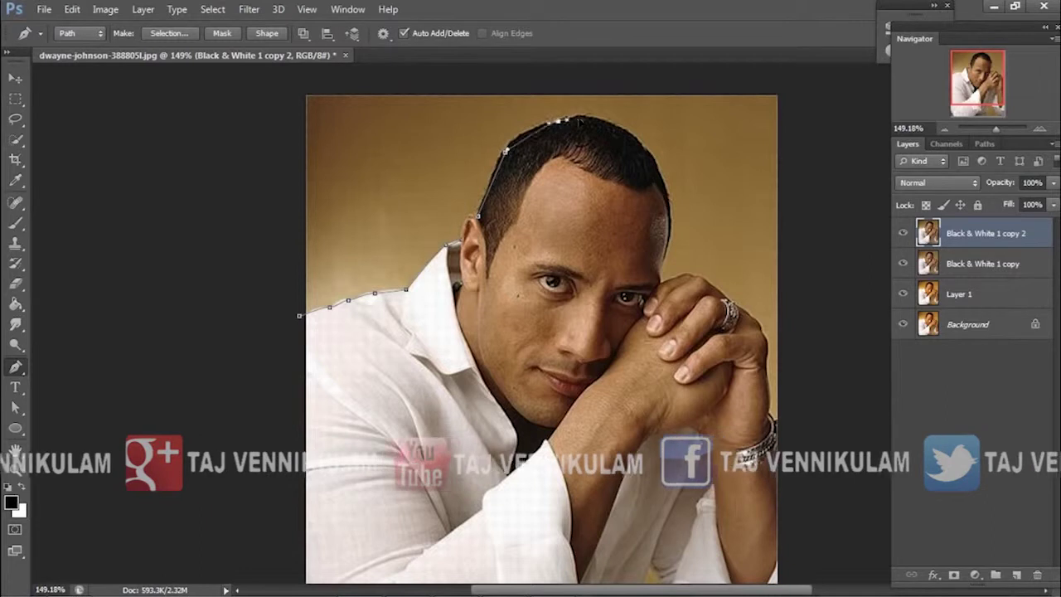
click(655, 156)
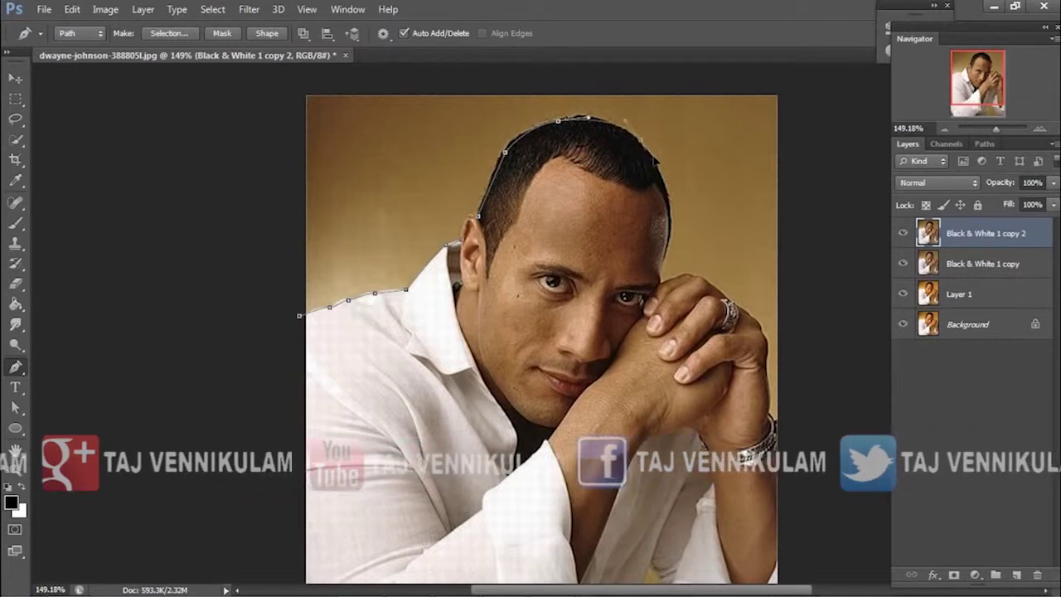
click(669, 244)
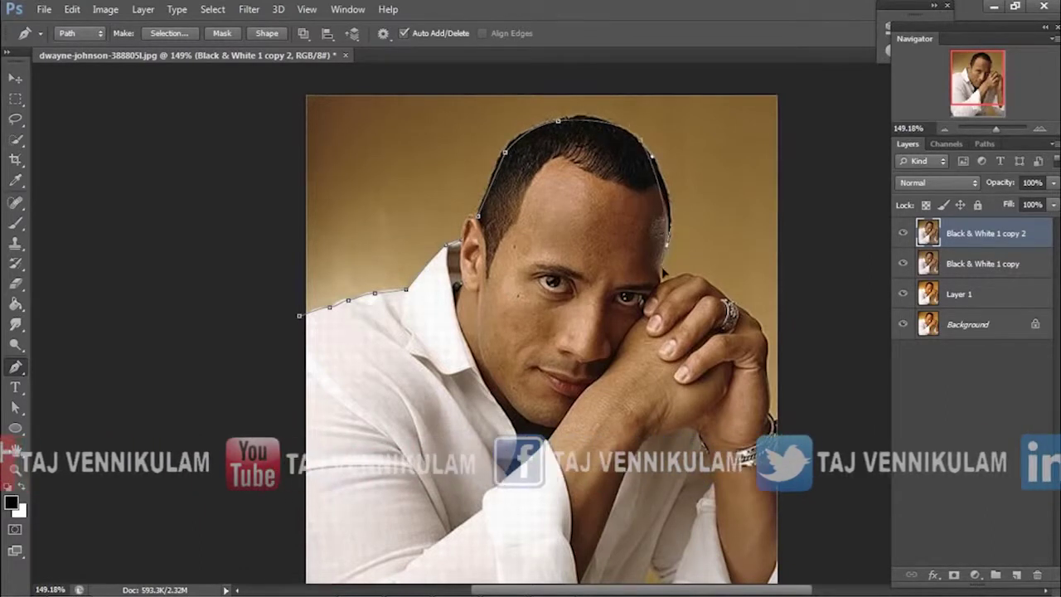
click(664, 282)
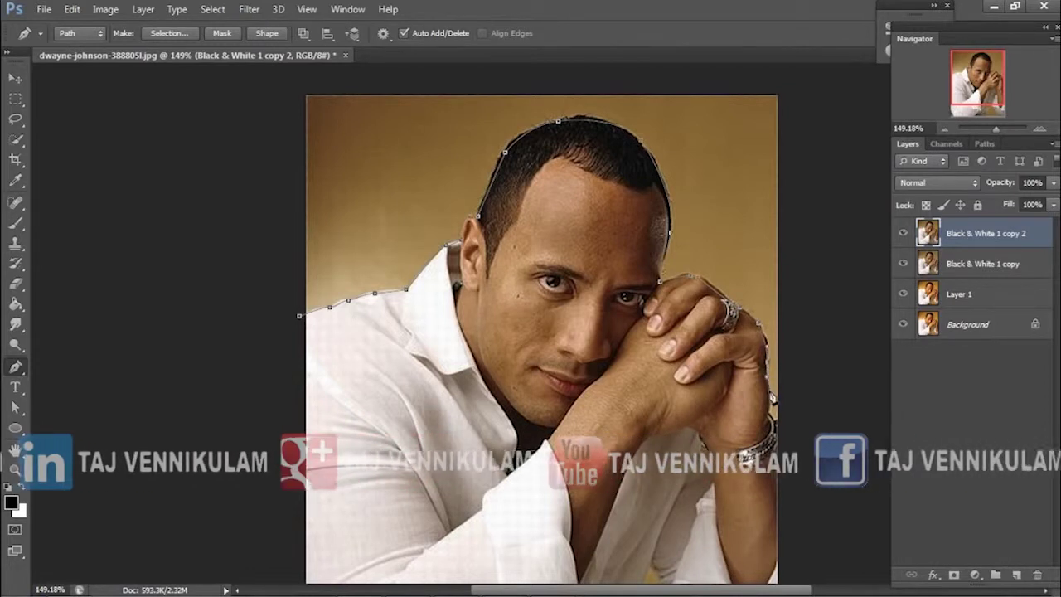
Continue the path along the bottom and left edges and close it at the start point.
scroll(831, 324, down, 2)
scroll(816, 385, down, 3)
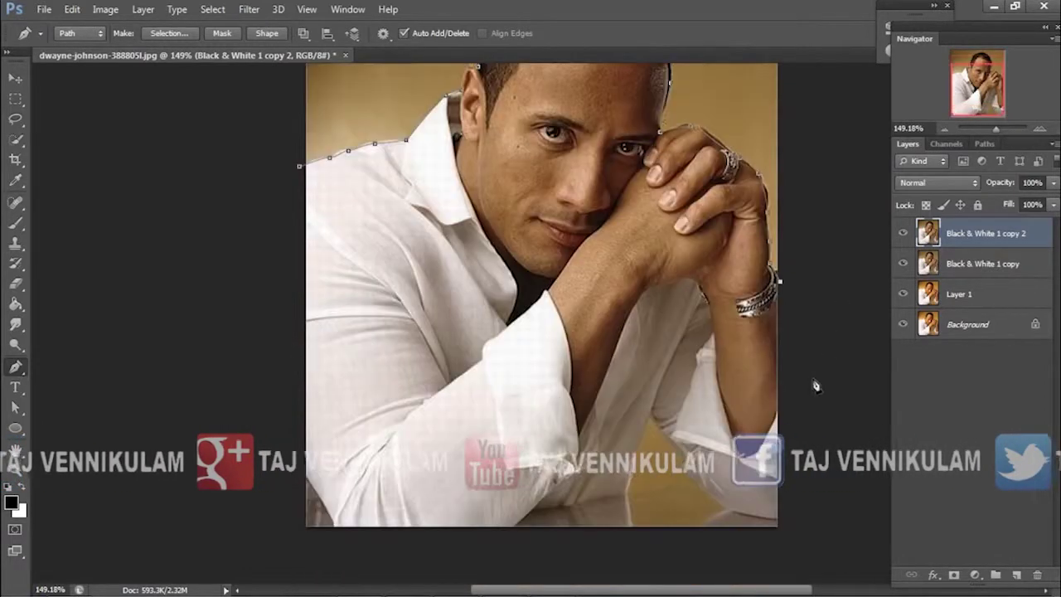
scroll(816, 385, down, 2)
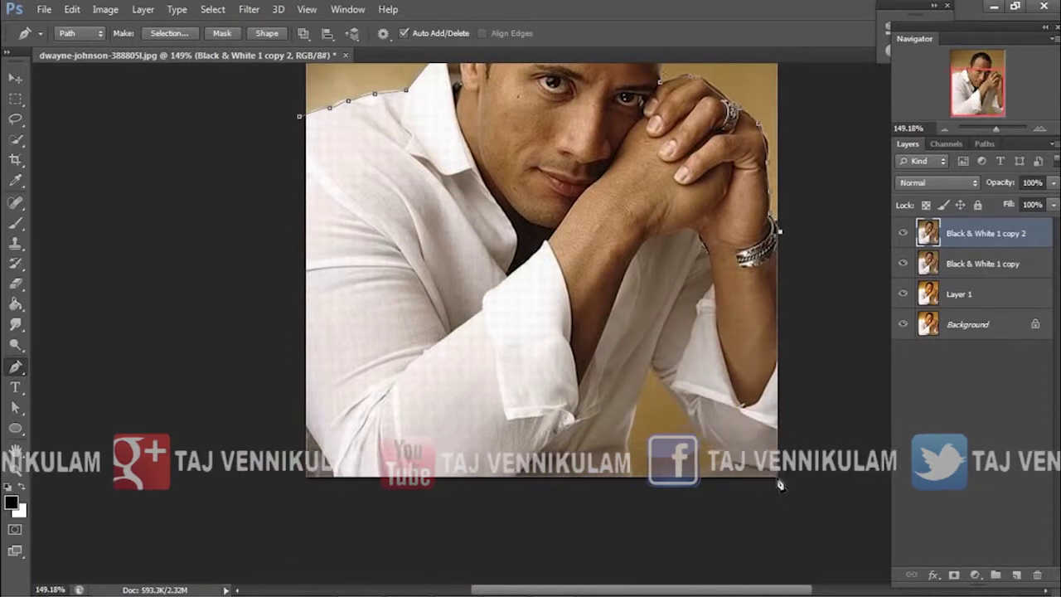
click(778, 478)
click(693, 479)
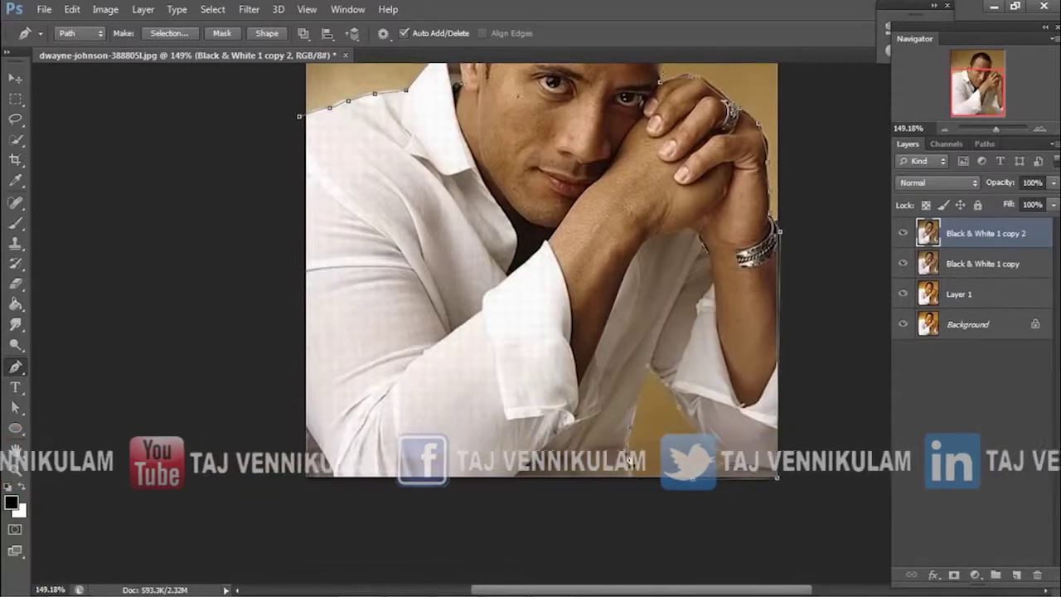
click(636, 482)
click(279, 497)
drag(208, 132, 230, 130)
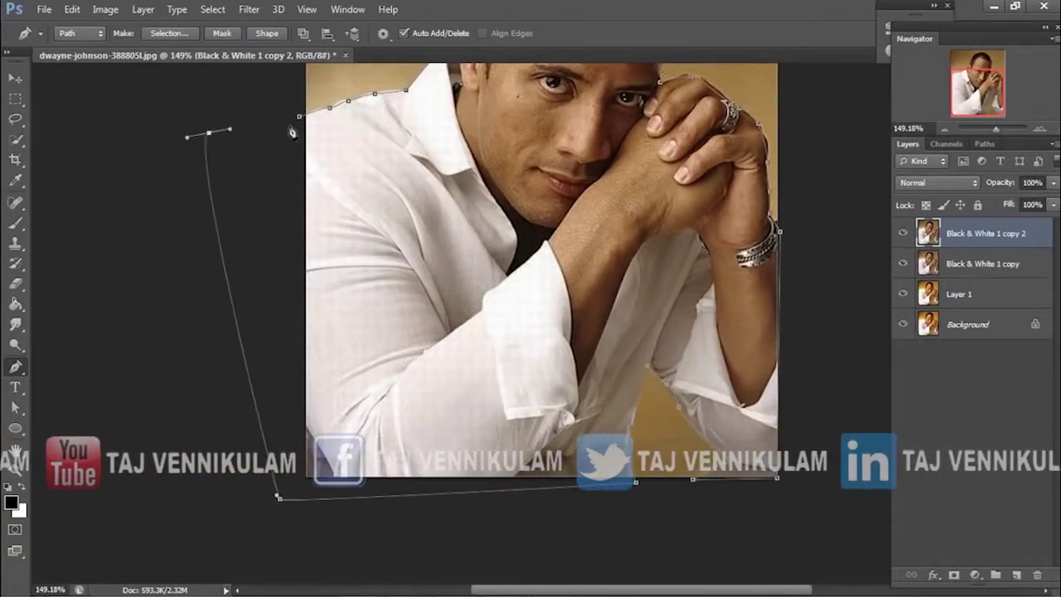
click(300, 122)
Make a selection from the path with a 0 feather radius.
right_click(415, 122)
click(547, 207)
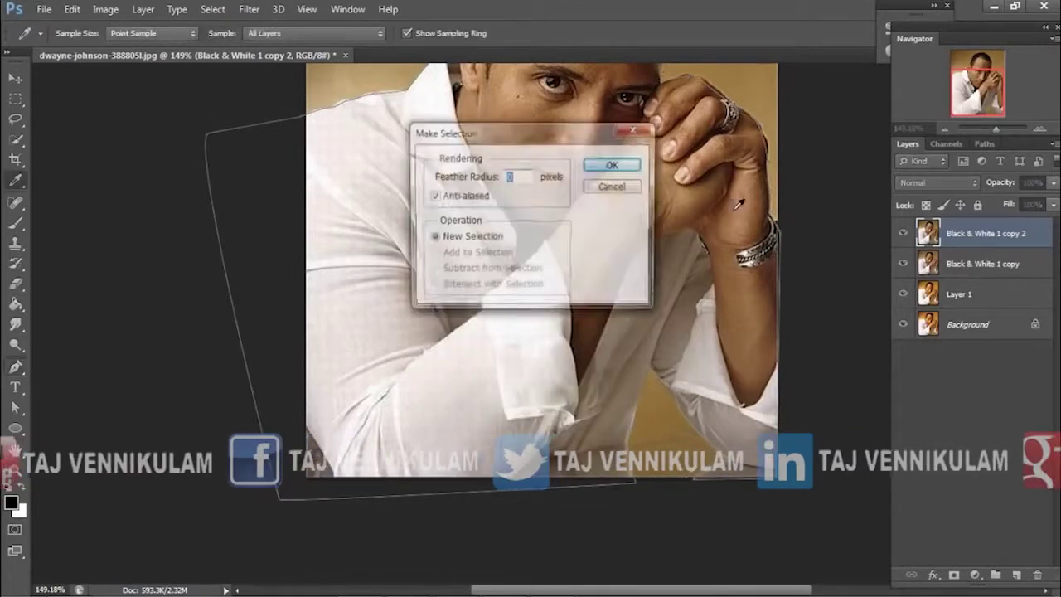
click(614, 165)
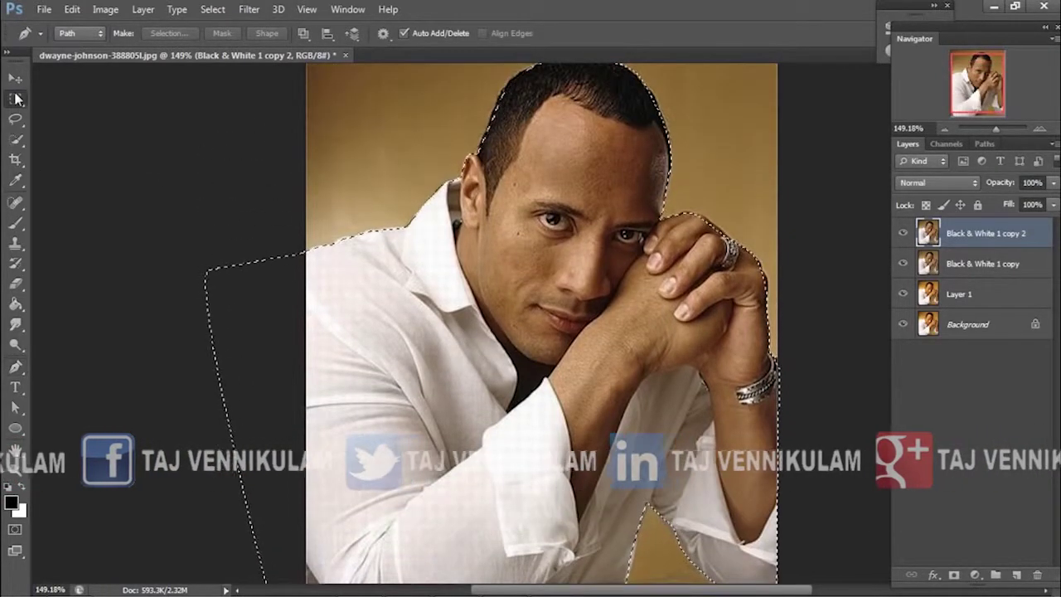
Cut the selected figure onto Layer 2 and load Layer 2 Transparency as a selection.
click(15, 98)
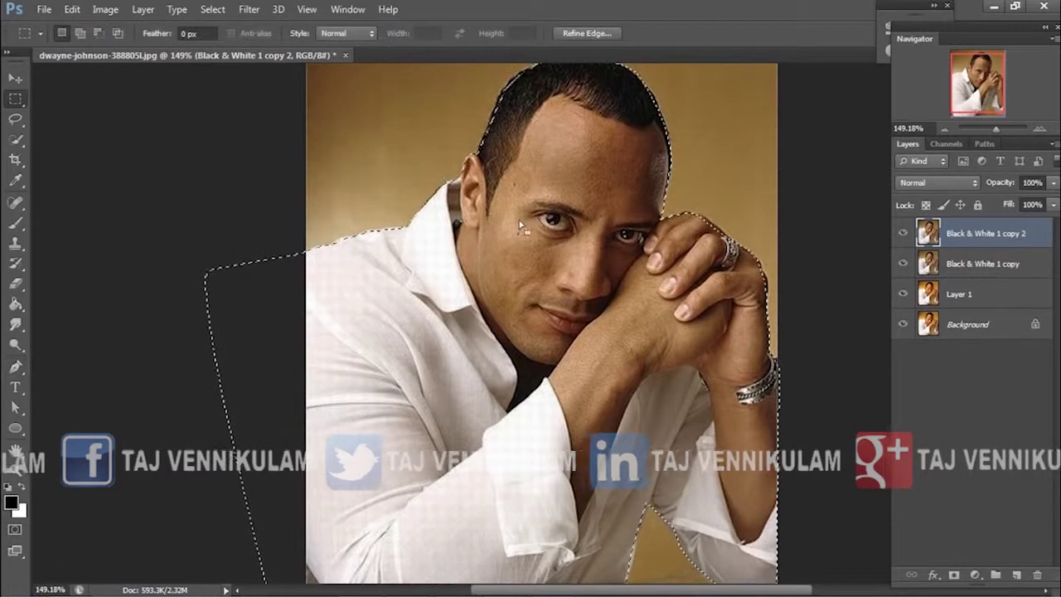
right_click(520, 222)
click(587, 363)
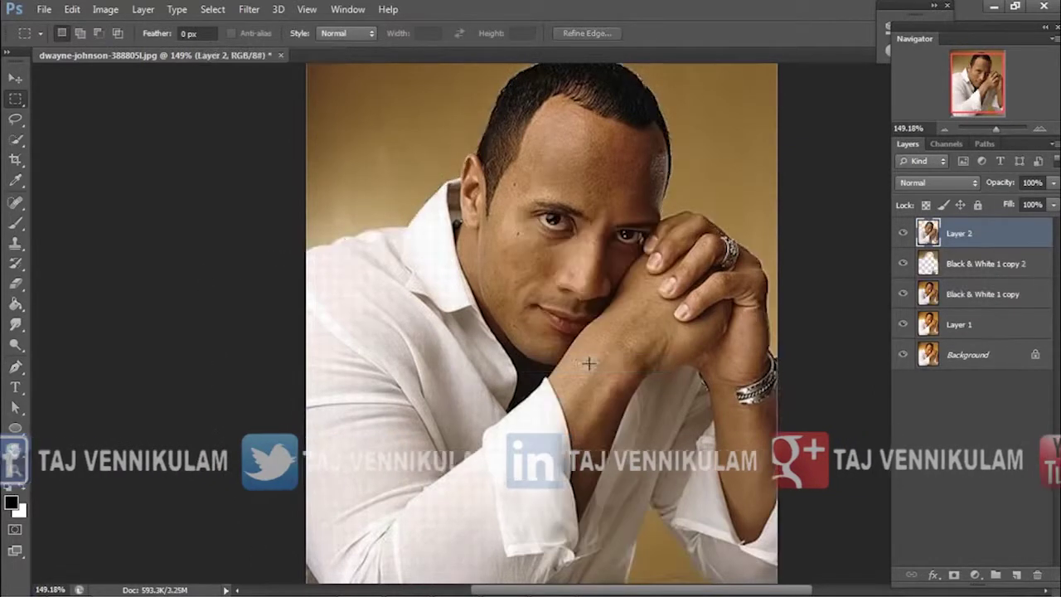
click(248, 10)
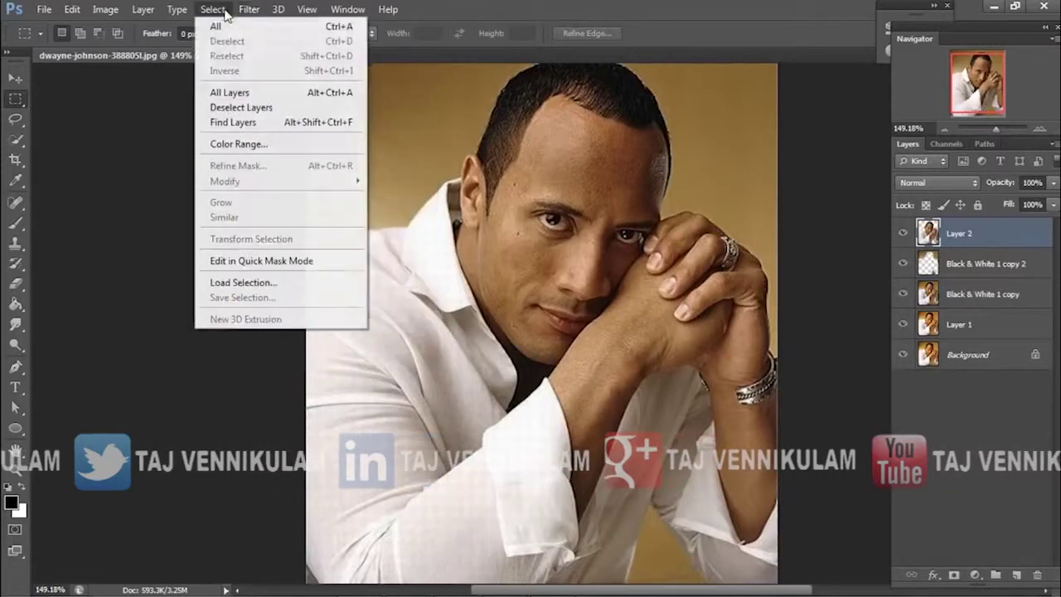
click(232, 282)
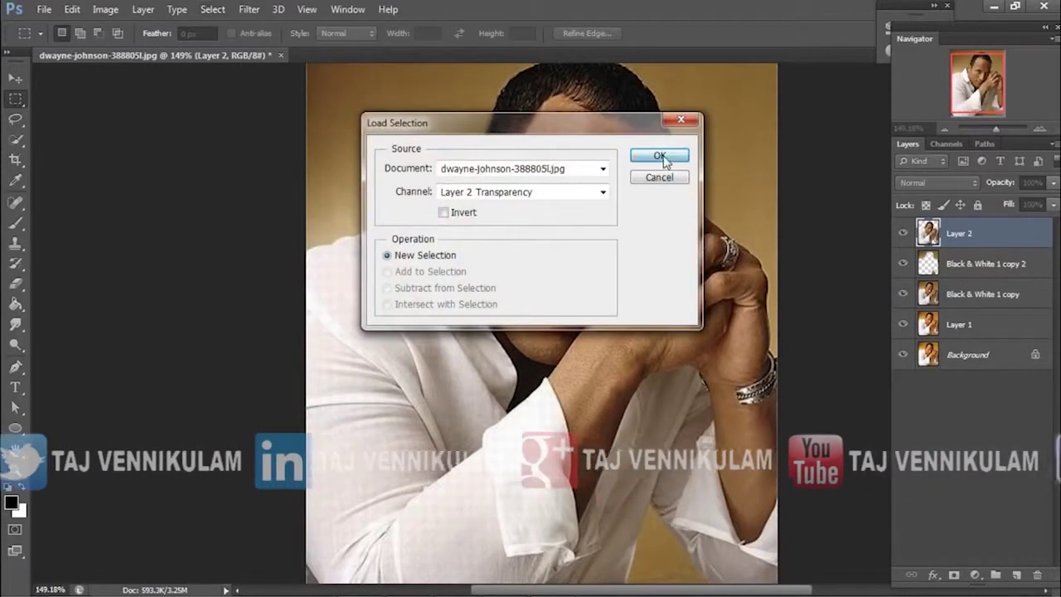
click(671, 155)
Add a Layer 2 mask, refine its feather to 2.2 px, and apply the mask permanently.
click(953, 574)
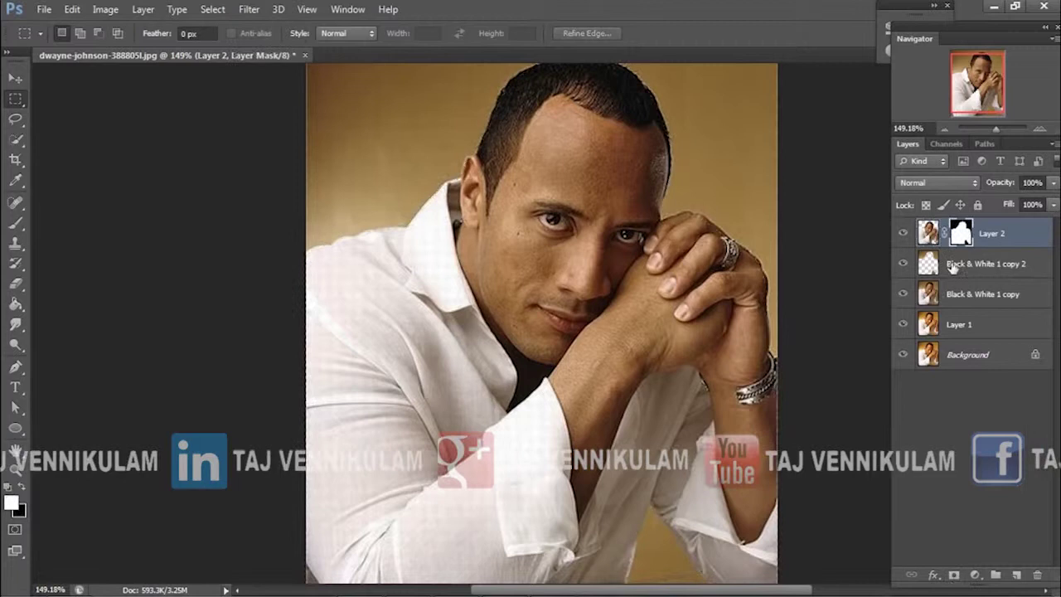
double_click(960, 234)
click(792, 200)
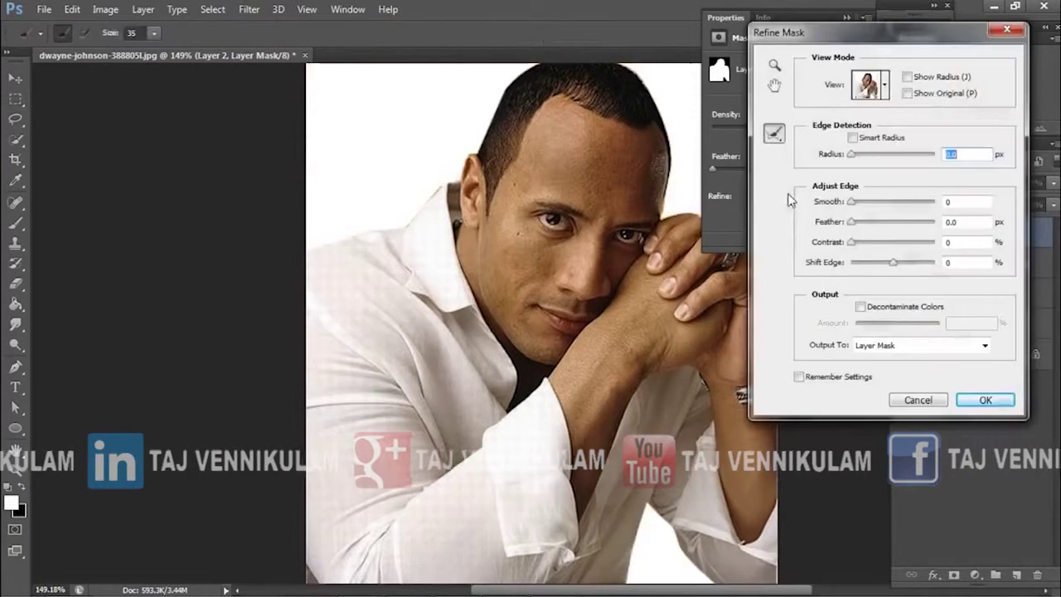
drag(850, 223, 857, 228)
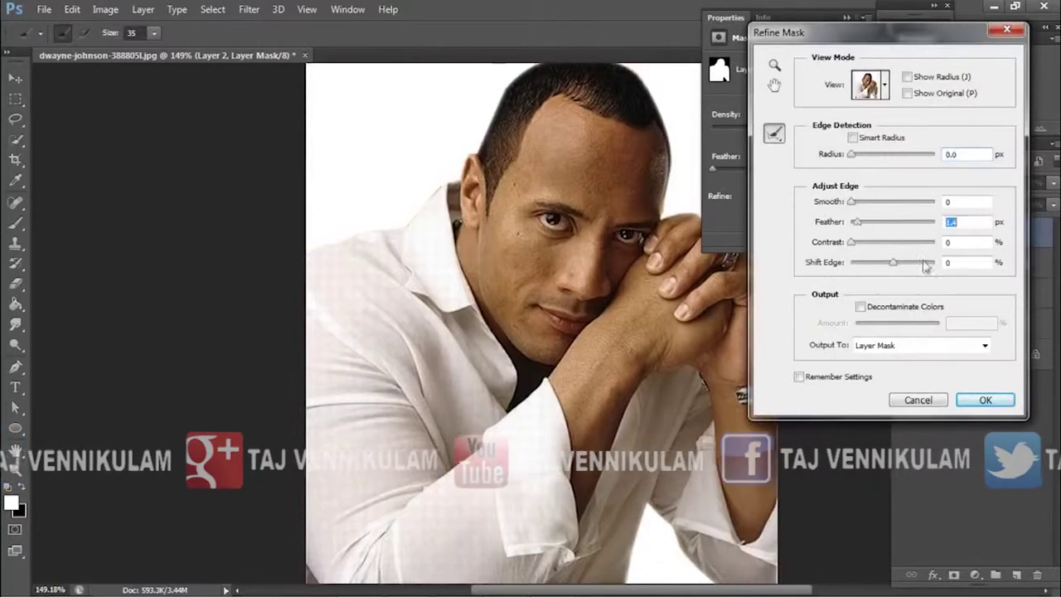
click(985, 400)
click(846, 16)
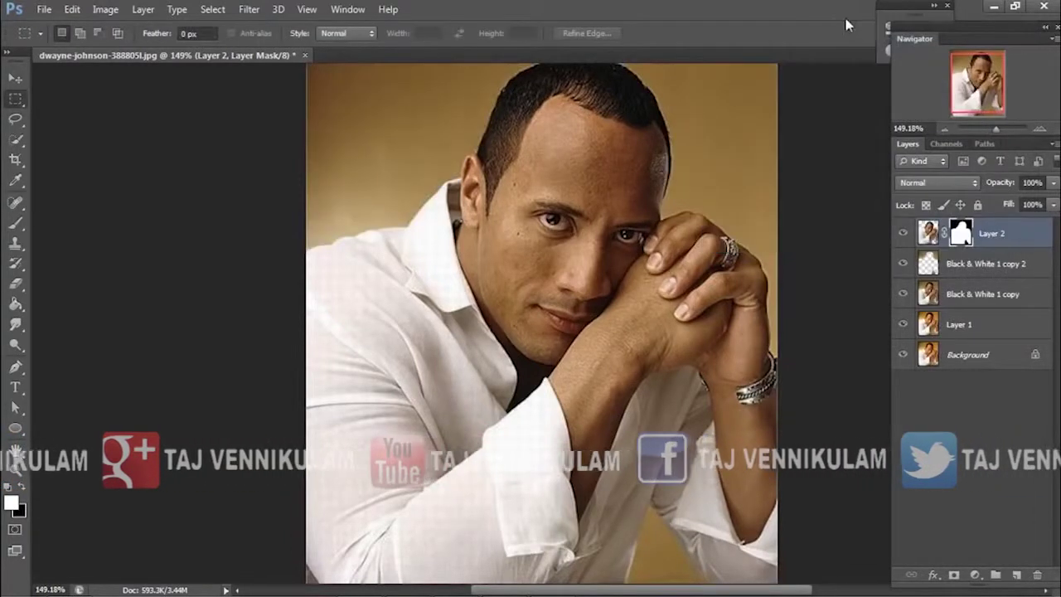
right_click(960, 233)
click(962, 287)
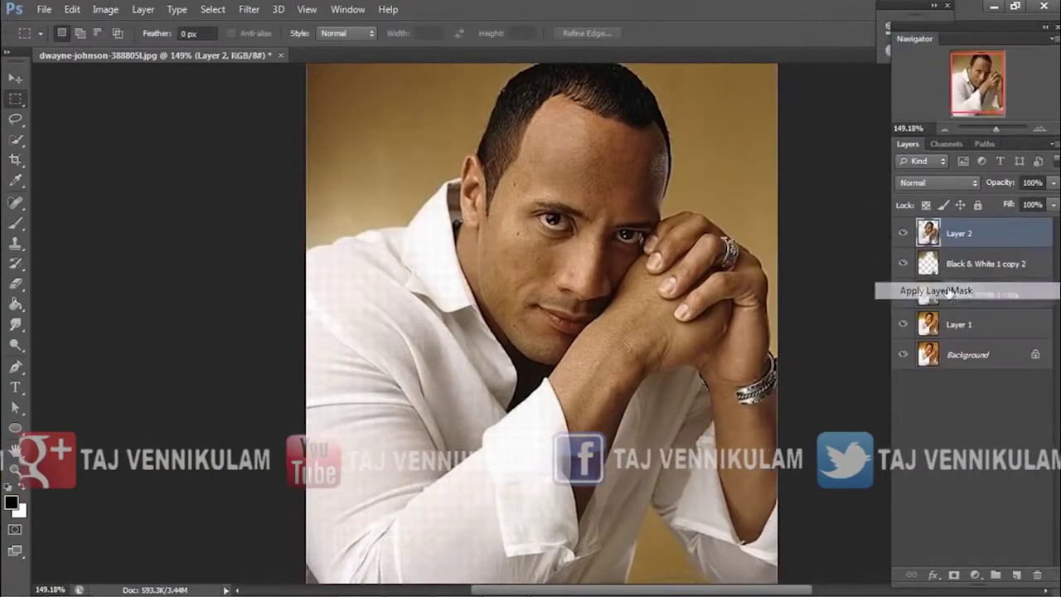
click(963, 276)
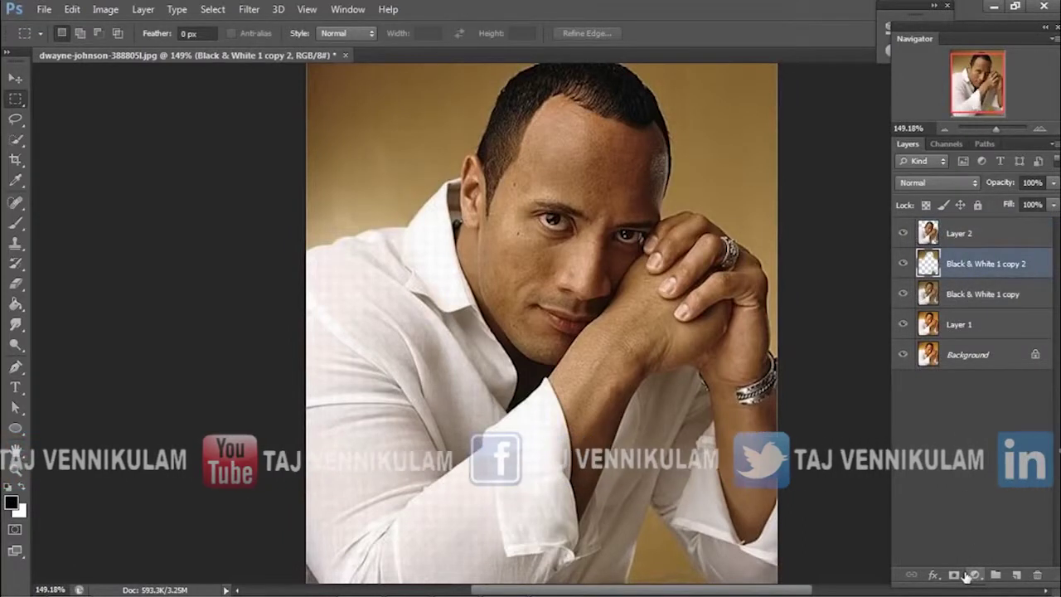
Add a Solid Color fill layer, Color Fill 1, in pale pink #d49f9f.
click(975, 575)
click(944, 238)
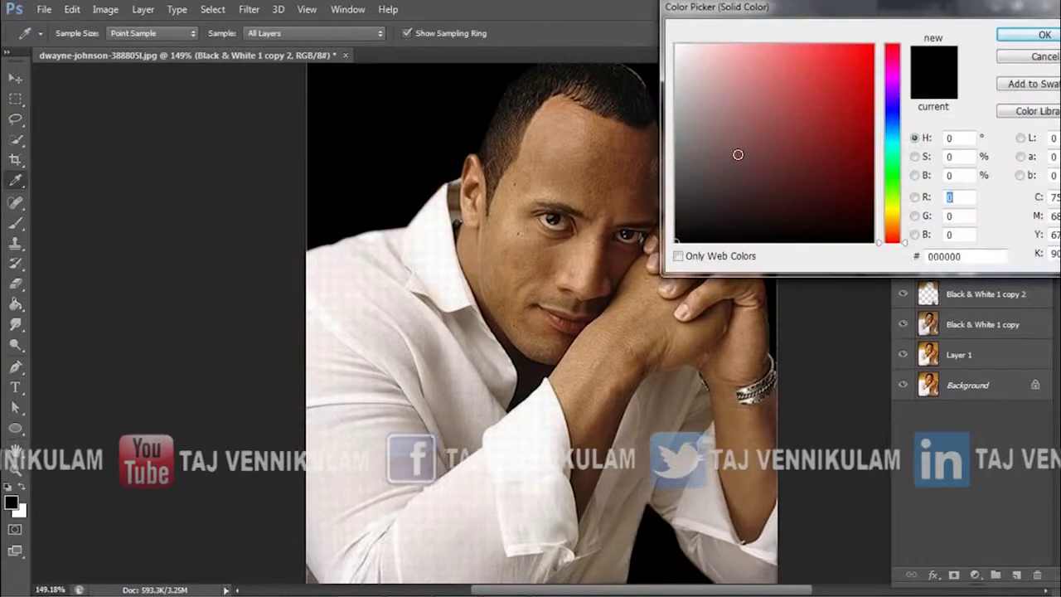
click(722, 88)
click(757, 114)
mouse_move(718, 87)
mouse_down()
mouse_move(765, 109)
mouse_move(774, 86)
mouse_move(735, 90)
mouse_move(724, 76)
mouse_up()
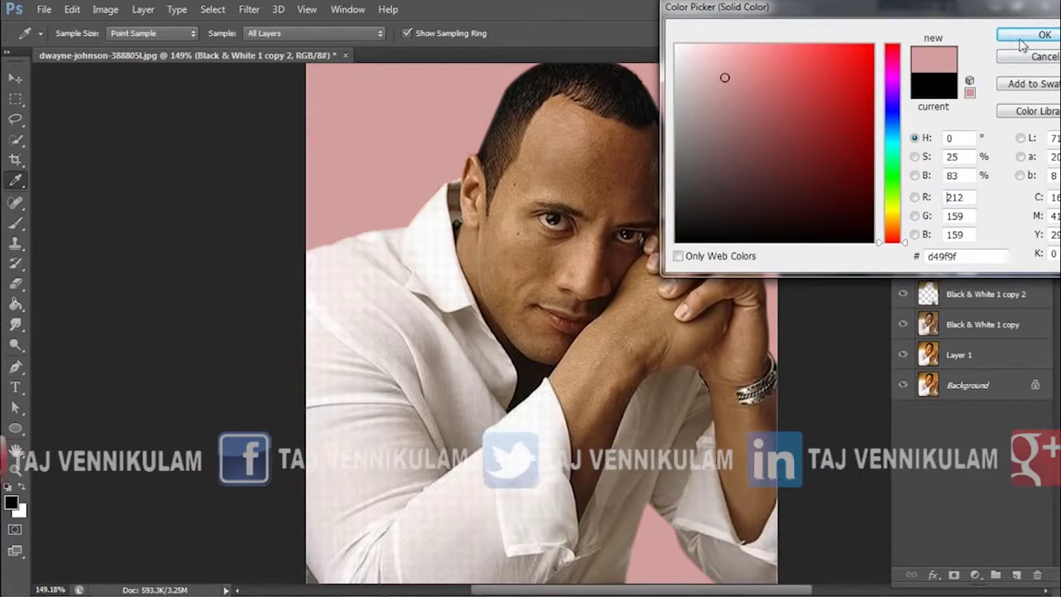
click(1023, 39)
Stamp the visible layers into a new layer and zoom onto the head to about 316%.
key(ctrl+shift+alt+e)
drag(986, 130, 1008, 130)
scroll(868, 138, up, 3)
scroll(867, 138, up, 2)
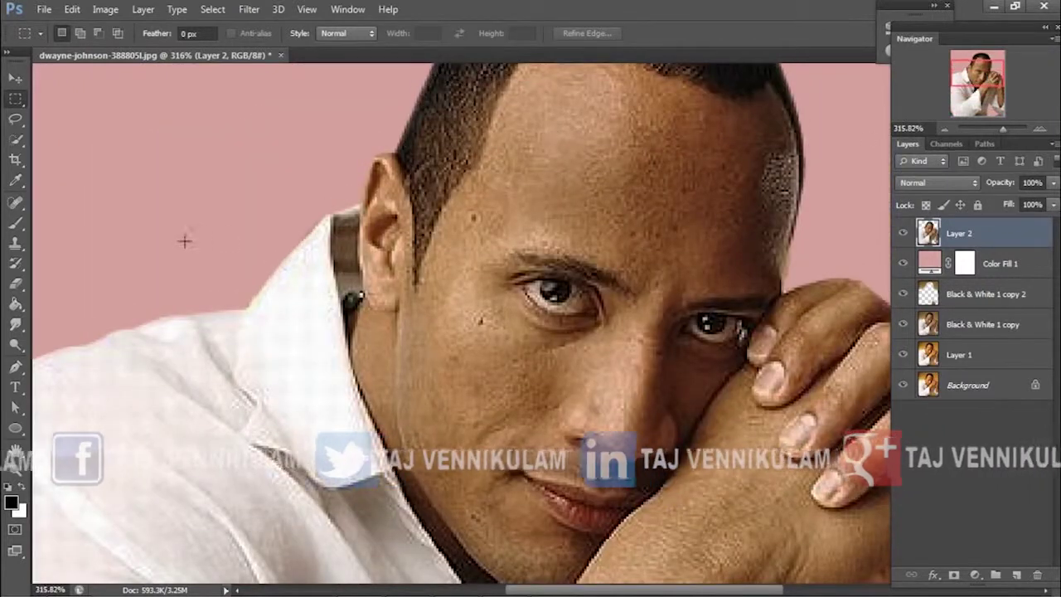
Set up the Smudge tool with a small soft brush at 45% strength.
click(15, 325)
right_click(370, 159)
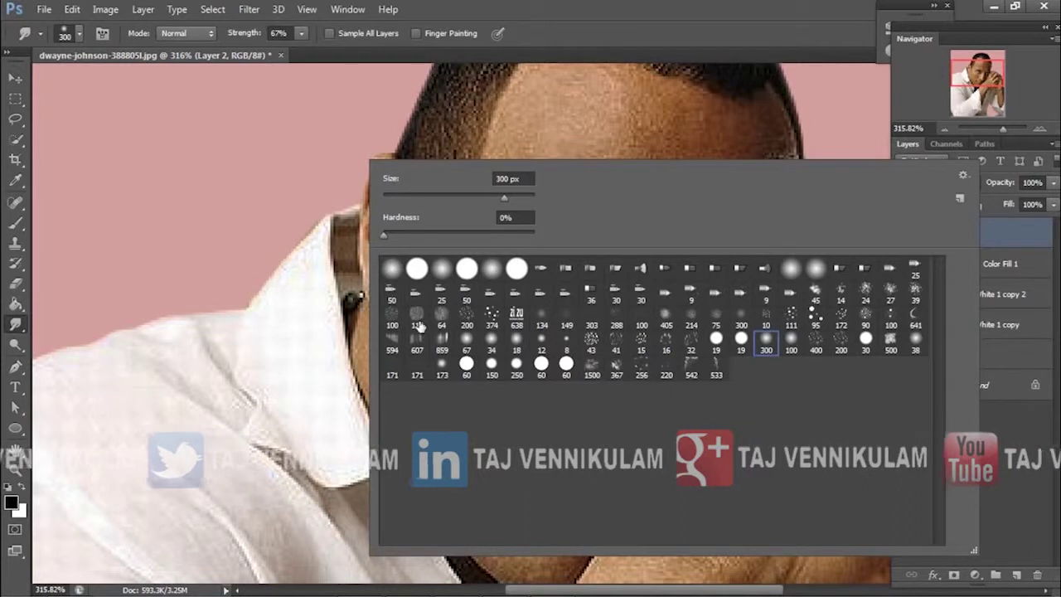
click(629, 16)
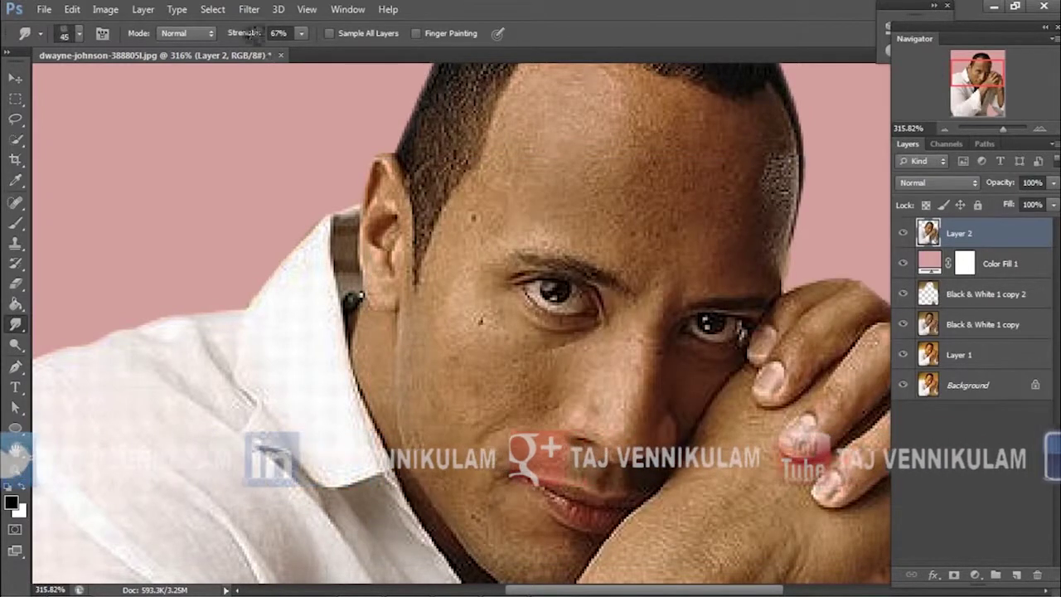
drag(302, 33, 290, 56)
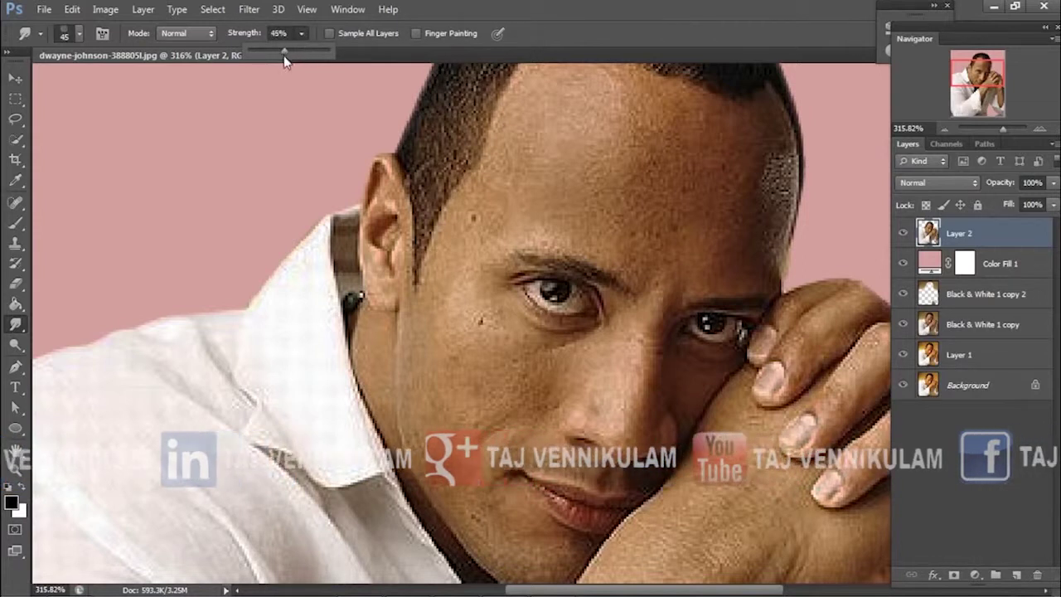
drag(283, 63, 285, 63)
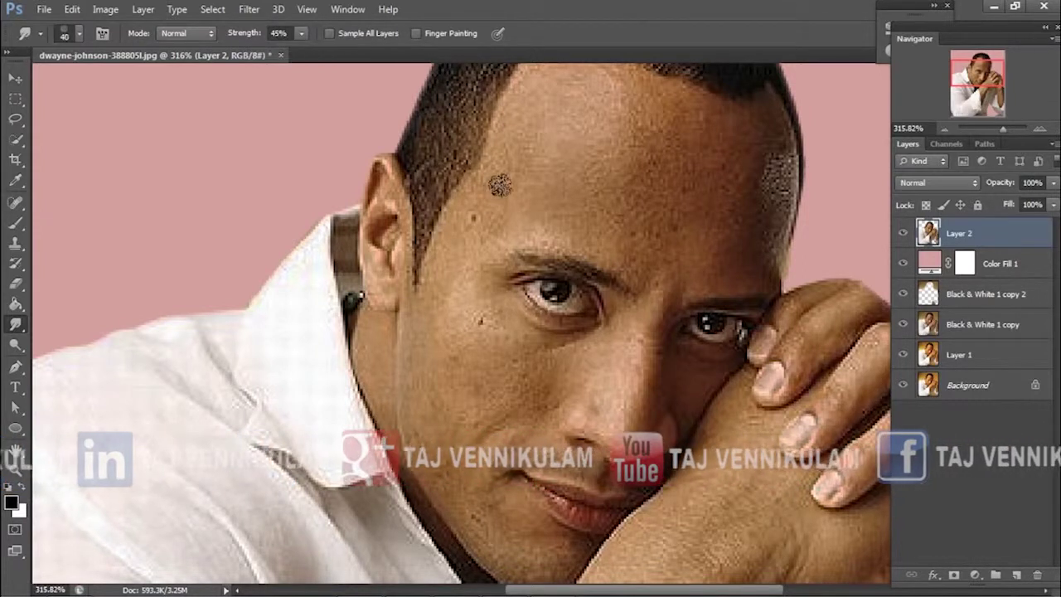
key(bracketleft)
key(bracketleft)
key(bracketleft)
key(bracketleft)
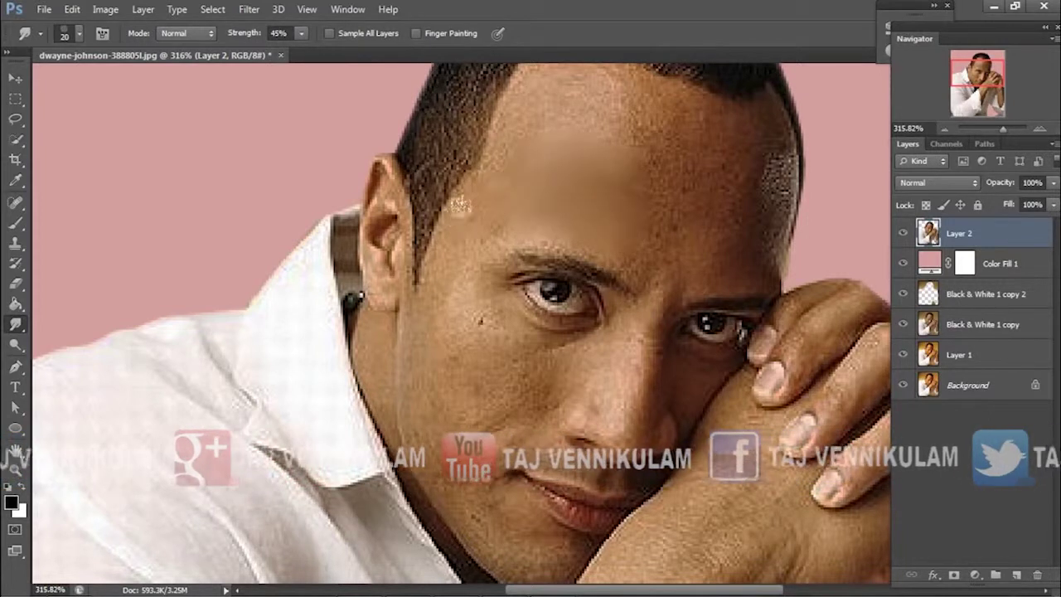
Smudge the forehead, nose and cheek skin, resizing the brush for each area.
scroll(626, 139, up, 3)
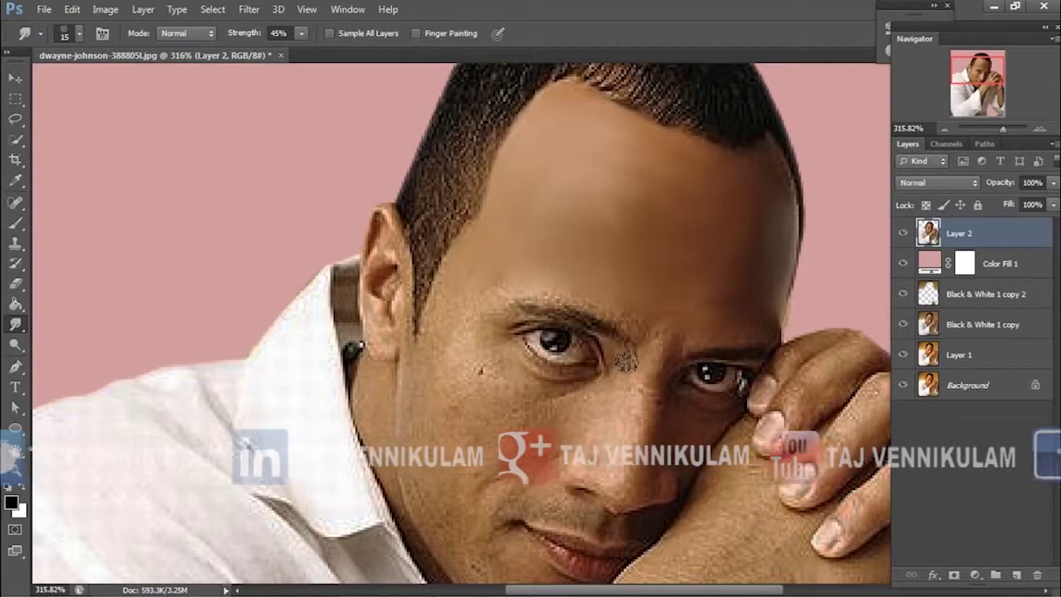
key(bracketleft)
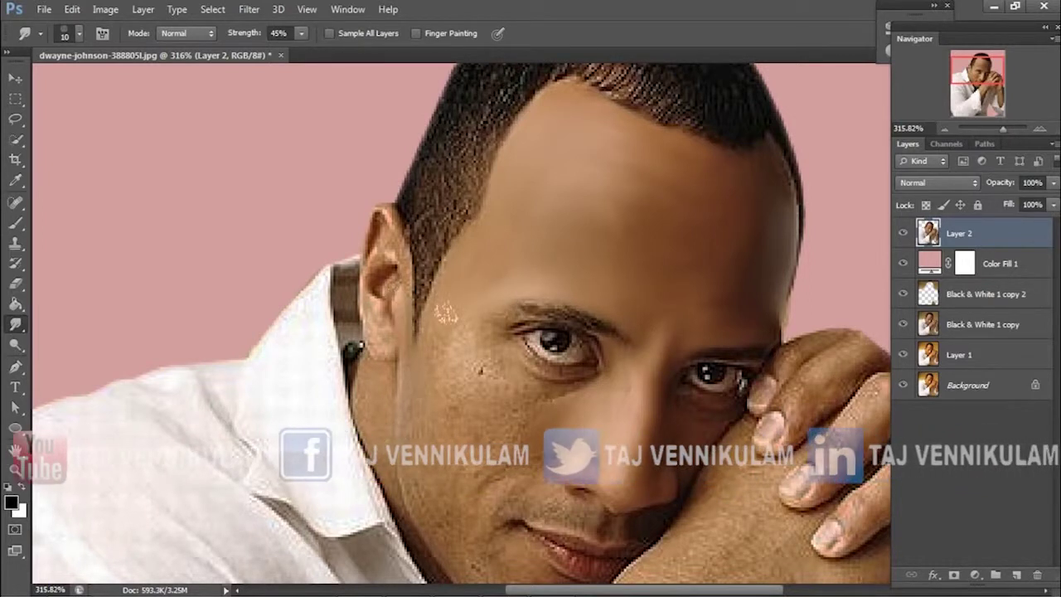
key(bracketright)
key(bracketright)
key(bracketright)
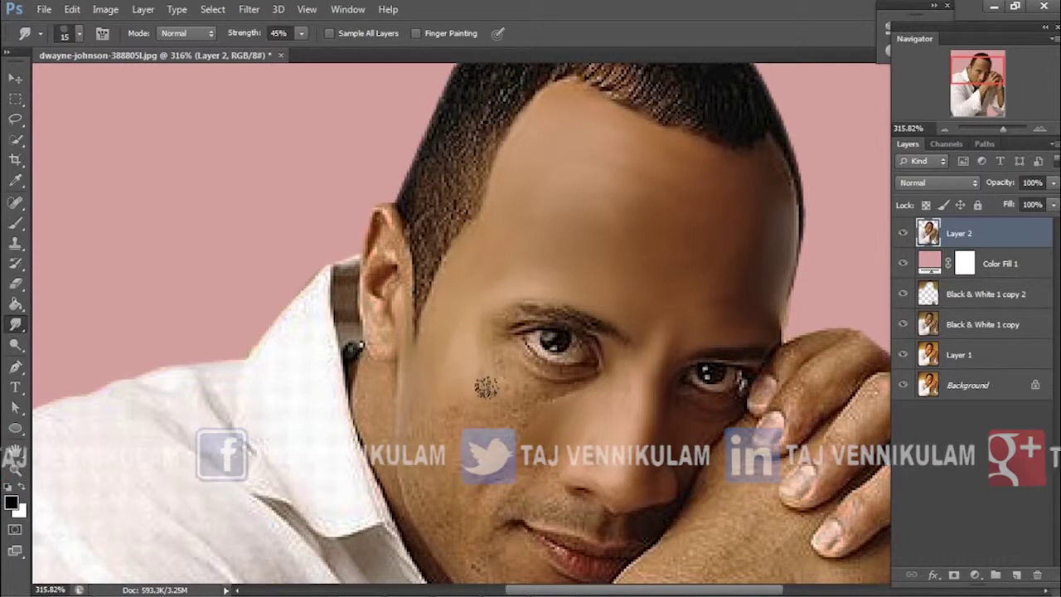
key(bracketleft)
key(bracketleft)
key(bracketleft)
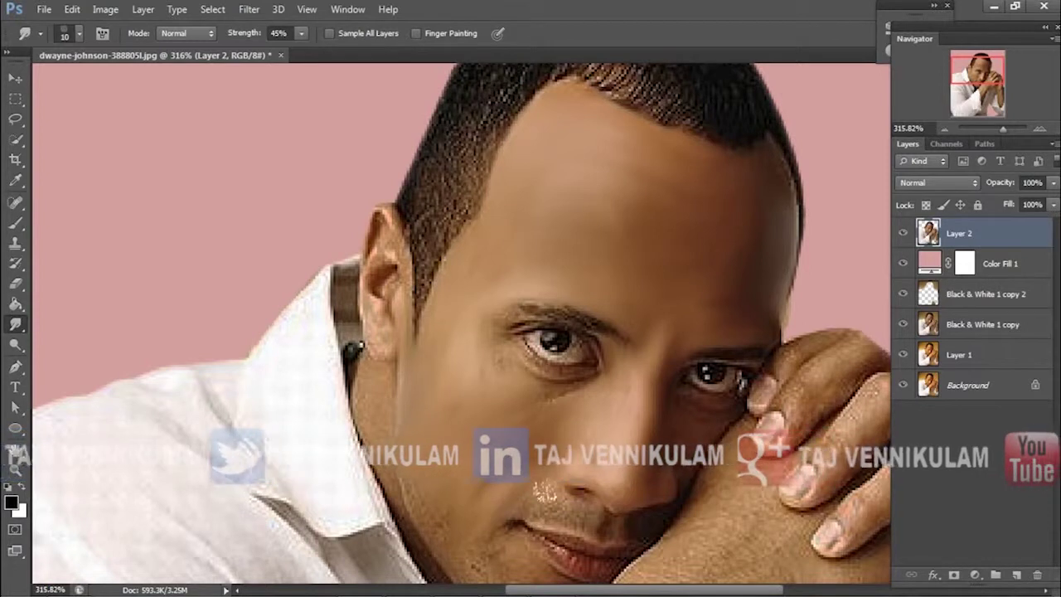
Smudge the clasped hands, fingers and silver ring into soft painted skin.
scroll(441, 372, down, 2)
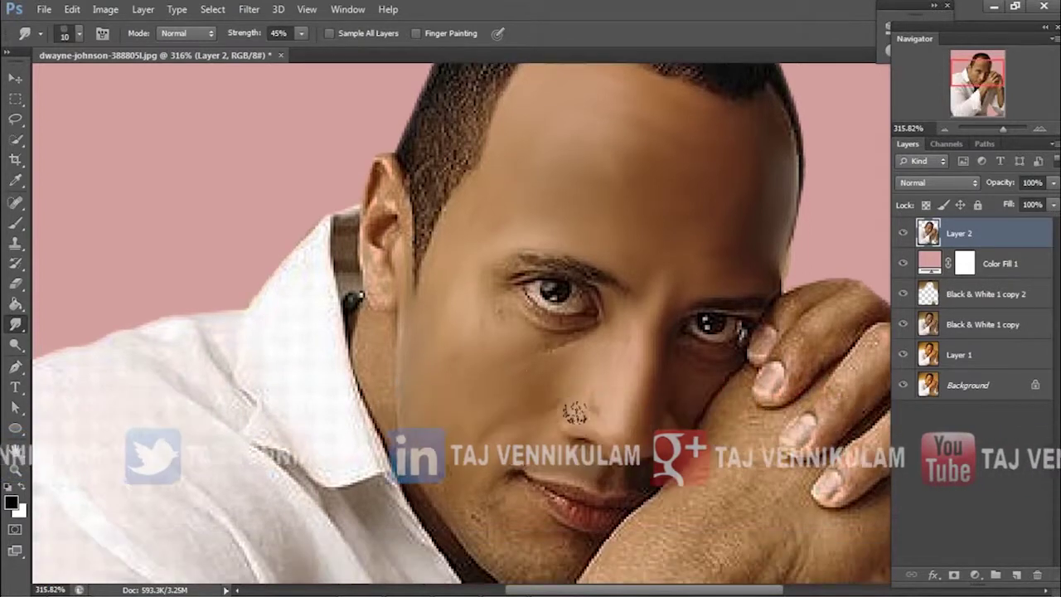
scroll(456, 360, down, 3)
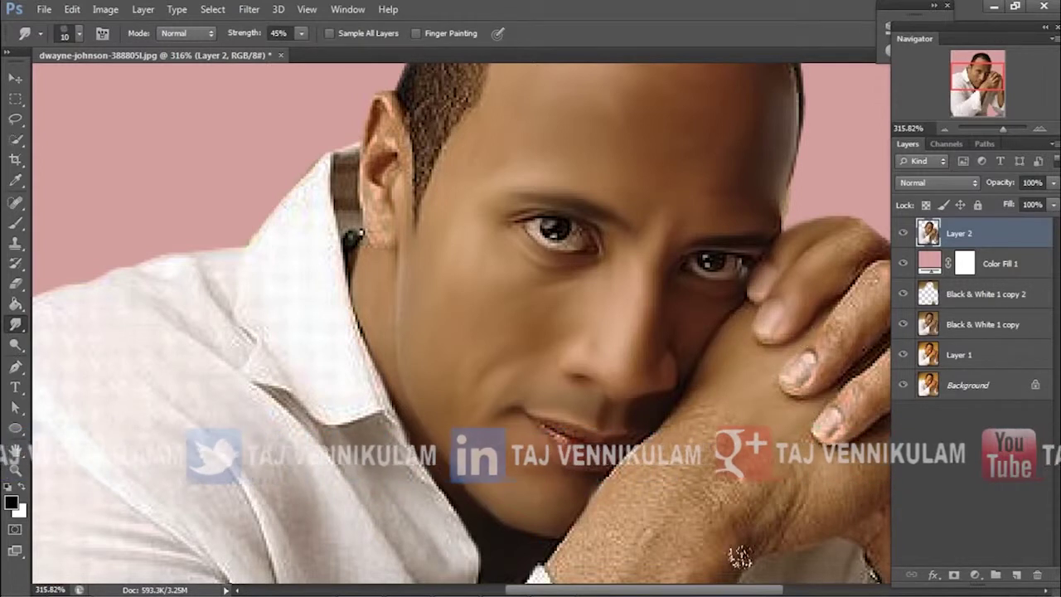
drag(743, 590, 796, 594)
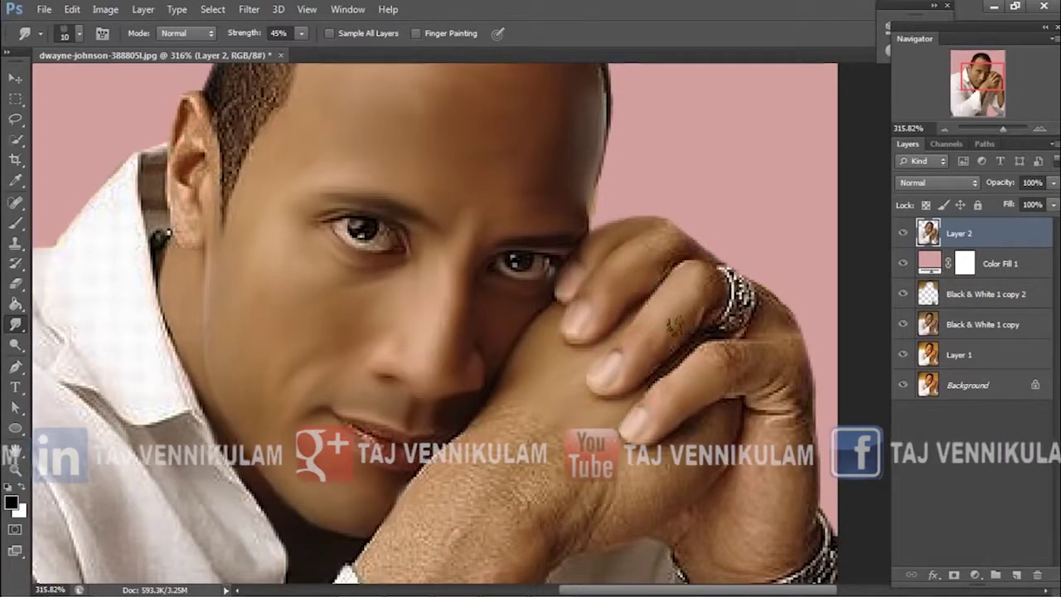
drag(730, 282, 779, 315)
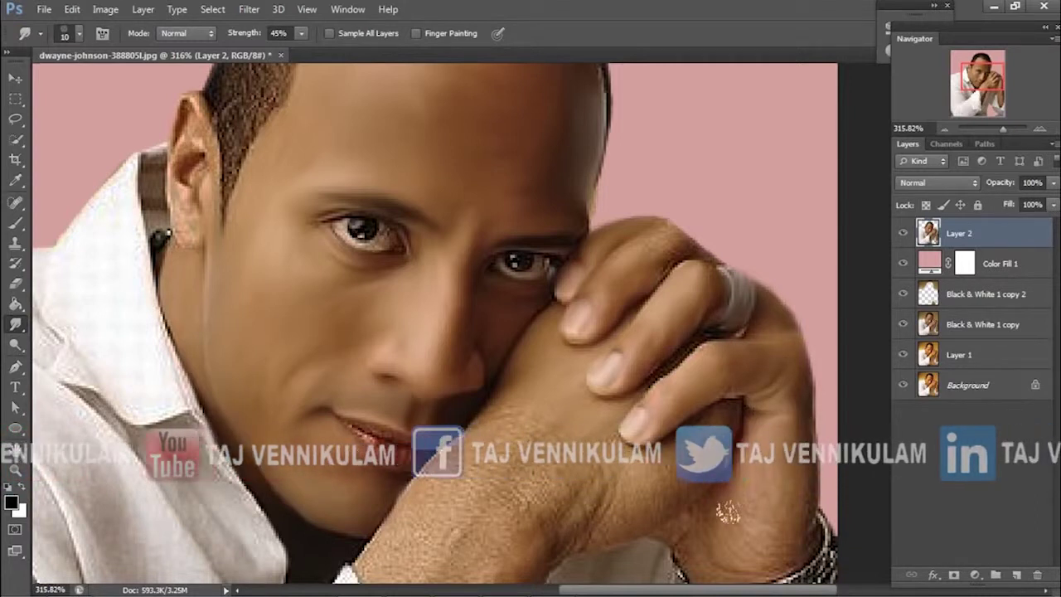
key(bracketright)
scroll(750, 448, down, 2)
scroll(732, 402, down, 3)
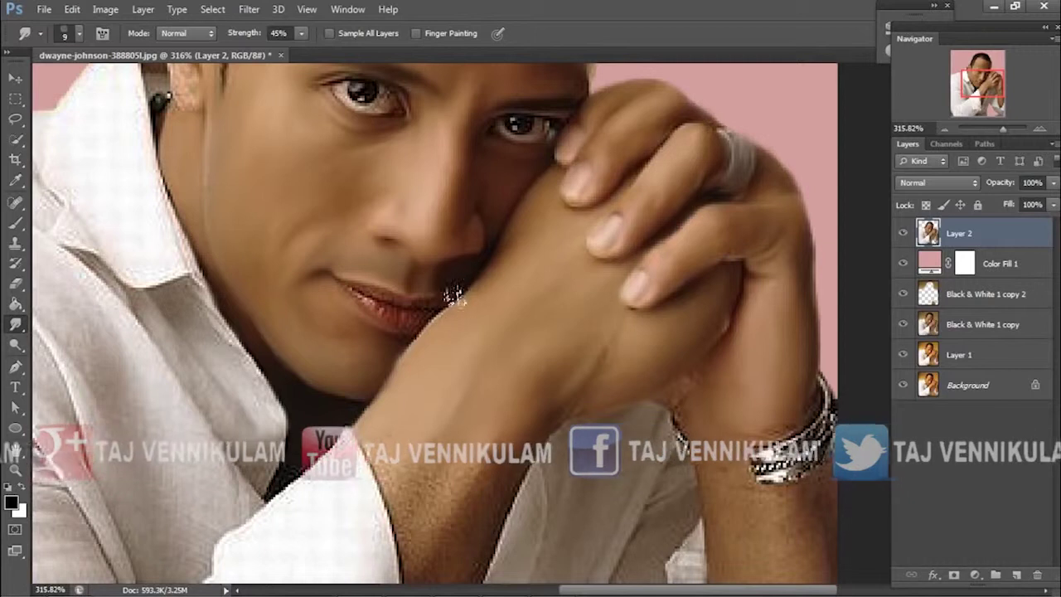
Smudge the forearm skin and turn the bracelet into a plain silver band.
scroll(475, 425, down, 2)
scroll(483, 371, down, 2)
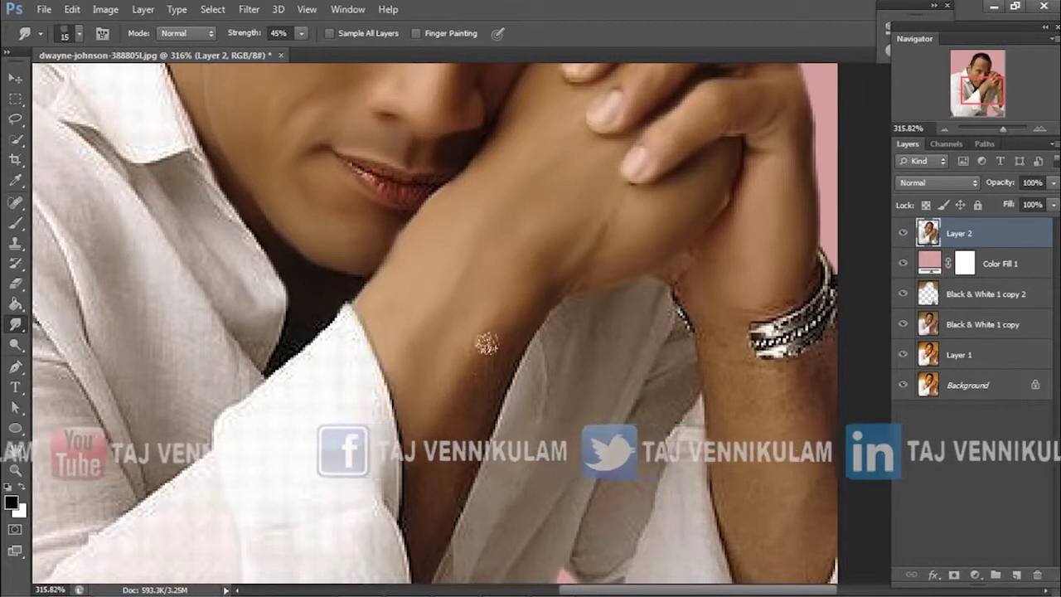
scroll(539, 364, down, 2)
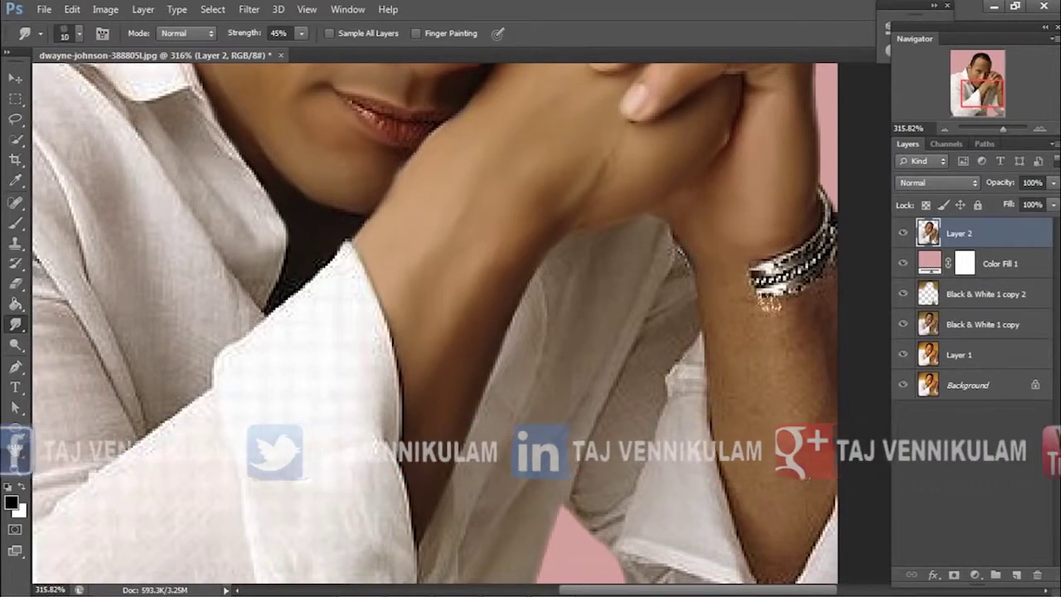
scroll(759, 311, down, 4)
drag(575, 591, 624, 591)
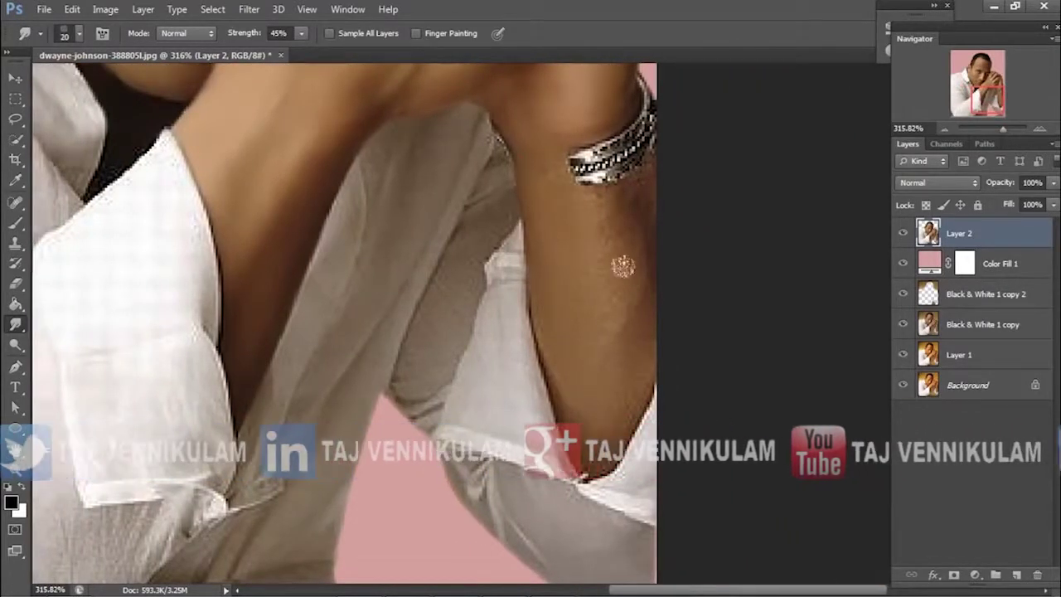
drag(607, 207, 642, 155)
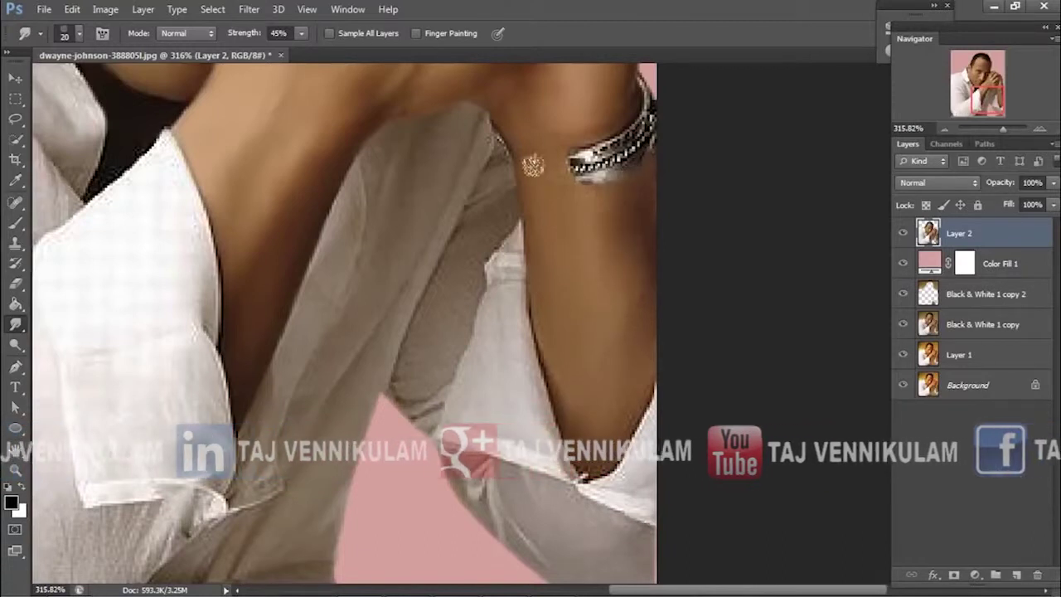
scroll(623, 220, up, 2)
key(bracketleft)
mouse_move(621, 203)
mouse_down()
mouse_move(592, 224)
mouse_move(647, 179)
mouse_up()
mouse_move(622, 237)
mouse_down()
mouse_move(572, 211)
mouse_move(630, 207)
mouse_up()
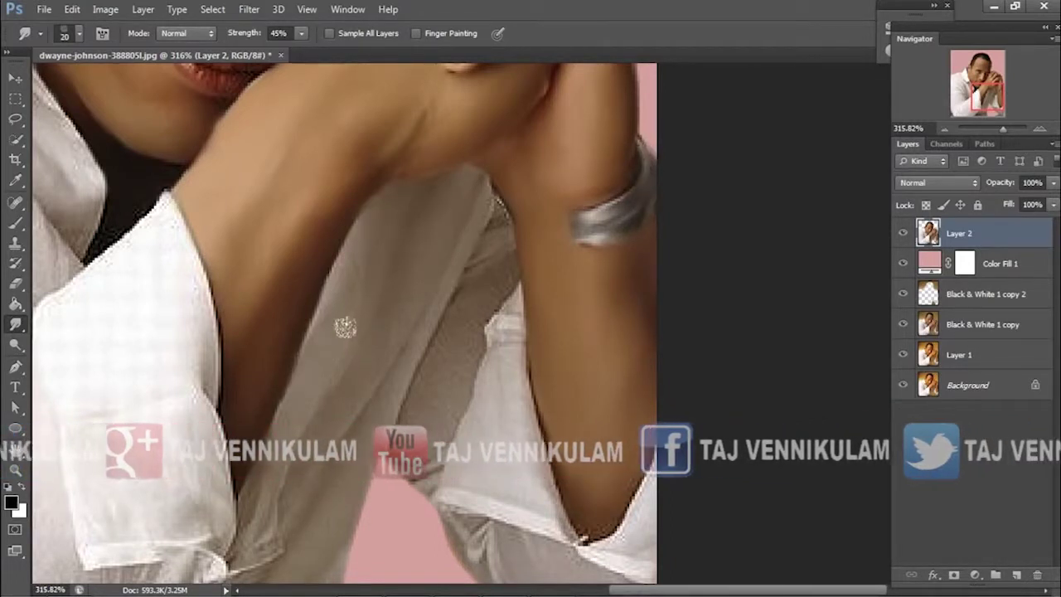
Pan the view back up to the top of the head.
scroll(412, 311, up, 3)
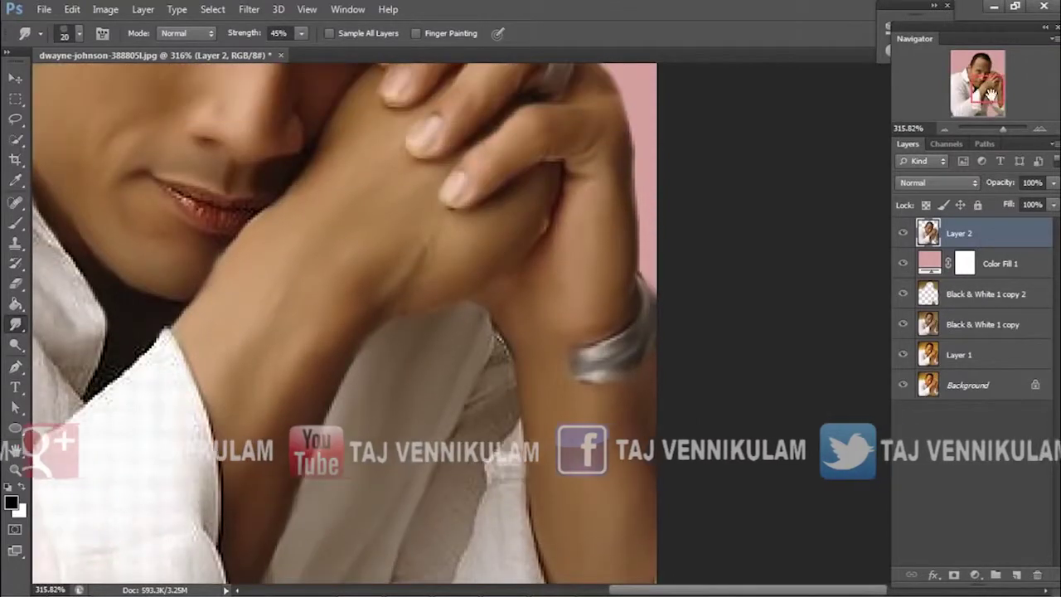
scroll(407, 296, left, 3)
scroll(407, 296, up, 5)
drag(984, 73, 988, 64)
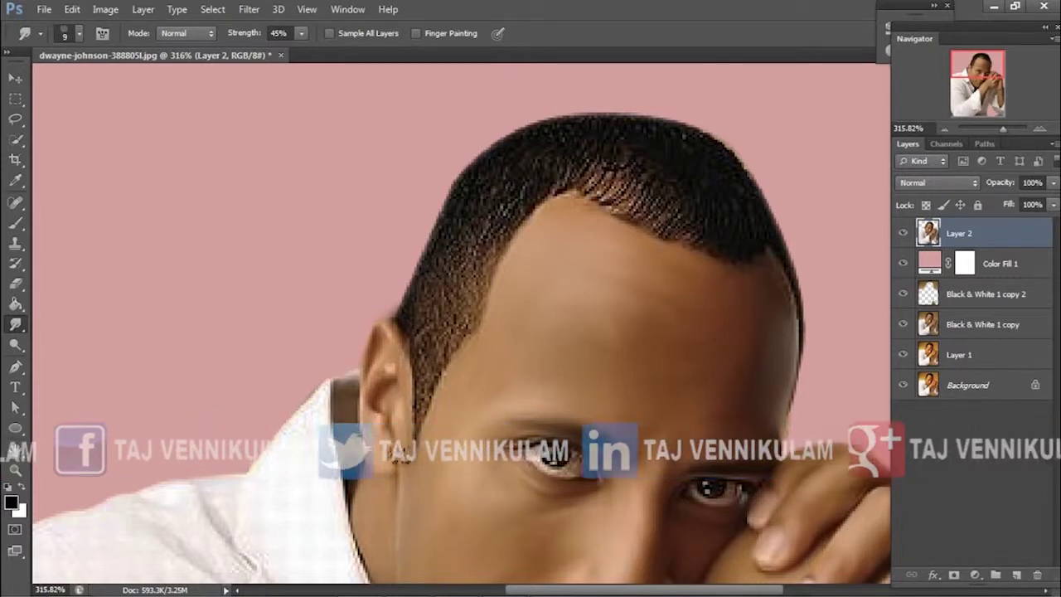
Enlarge the brush, pick the 200 smudge preset, and smudge the short hair into a smooth dark mass.
key(bracketright)
key(bracketright)
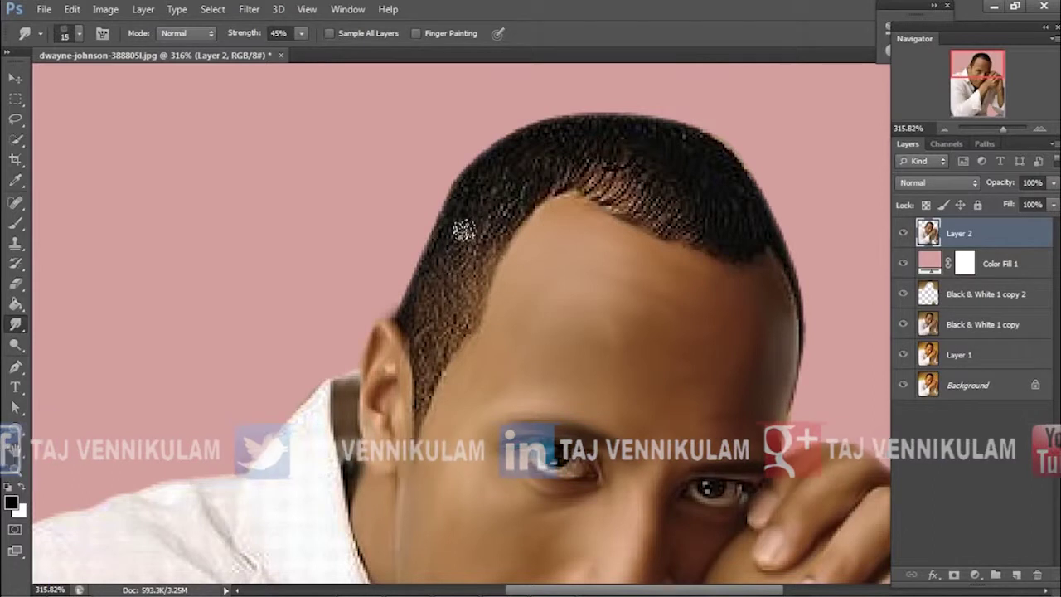
right_click(463, 231)
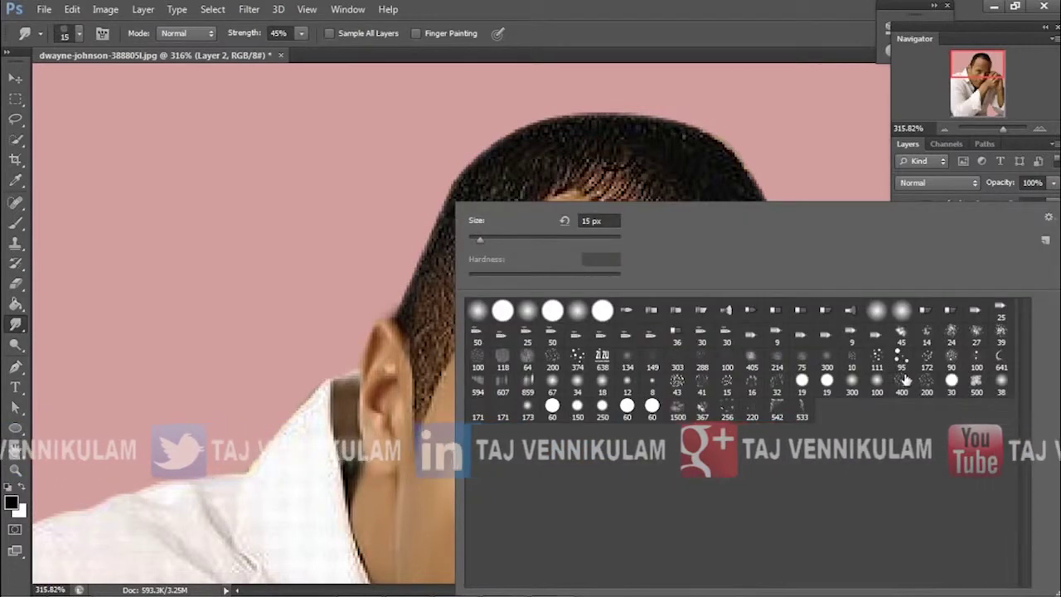
click(553, 359)
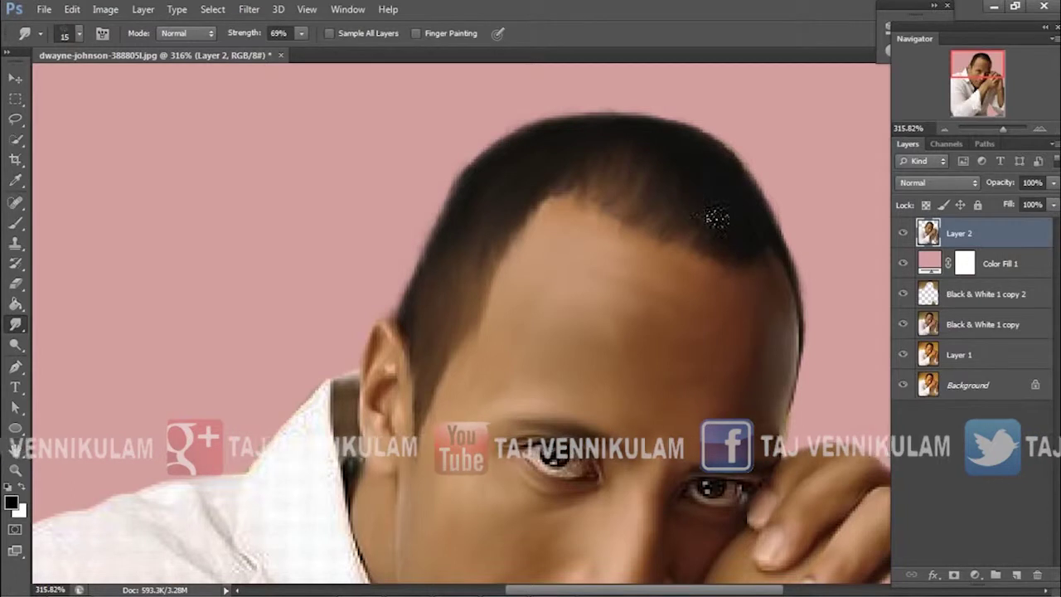
drag(717, 217, 691, 237)
Zoom in to smudge the ear, jaw and lips smooth, then zoom out to the whole portrait.
right_click(644, 171)
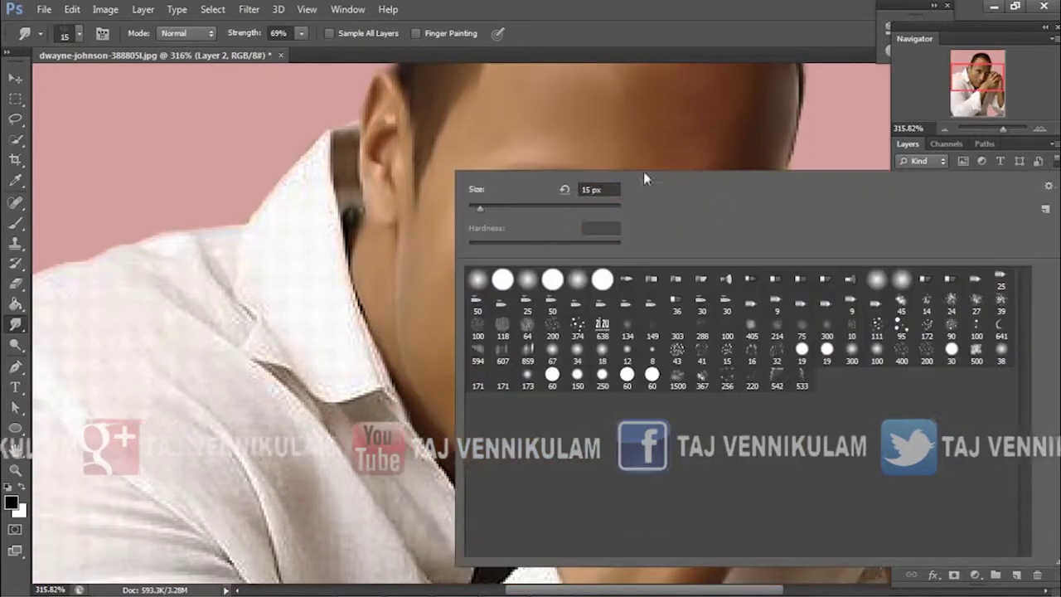
click(598, 6)
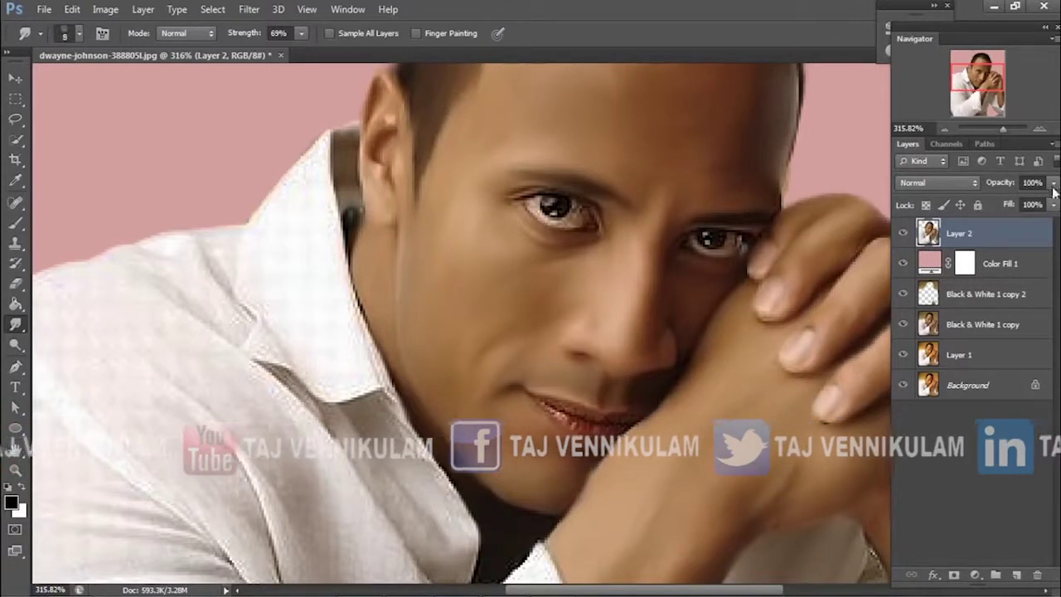
click(1008, 129)
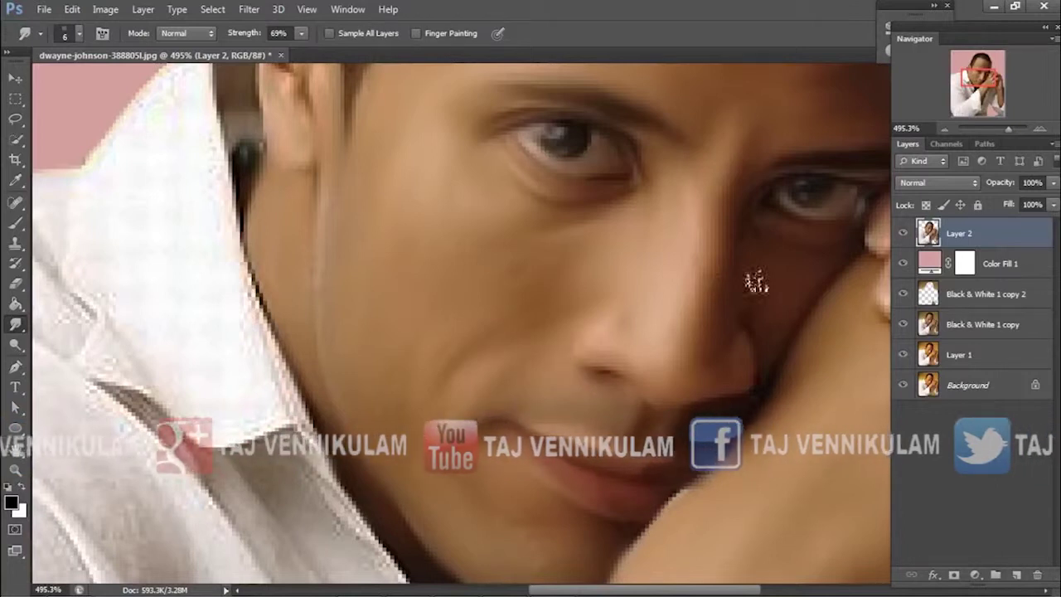
click(994, 131)
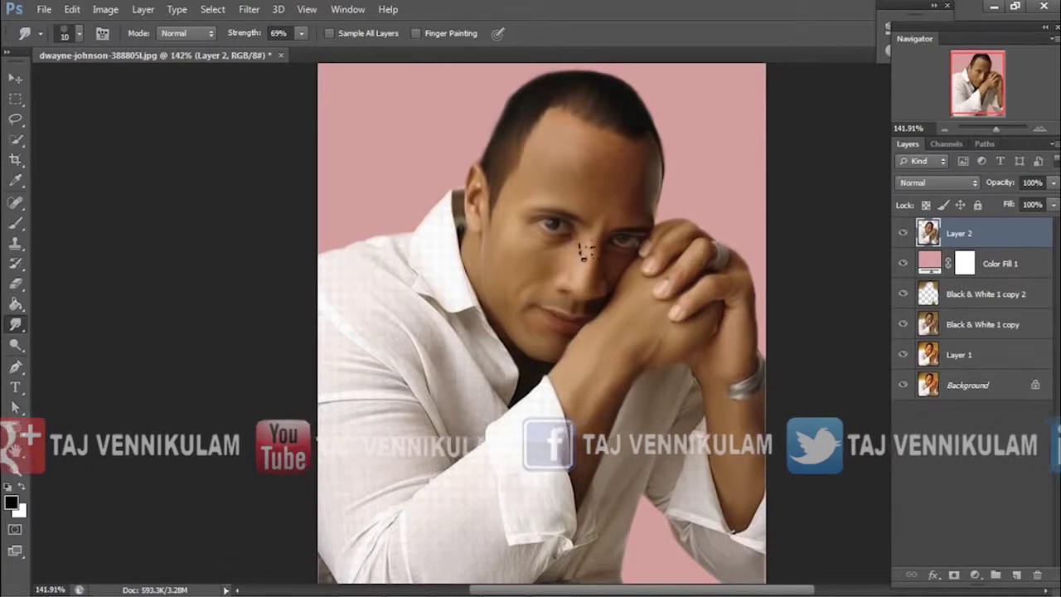
key(bracketright)
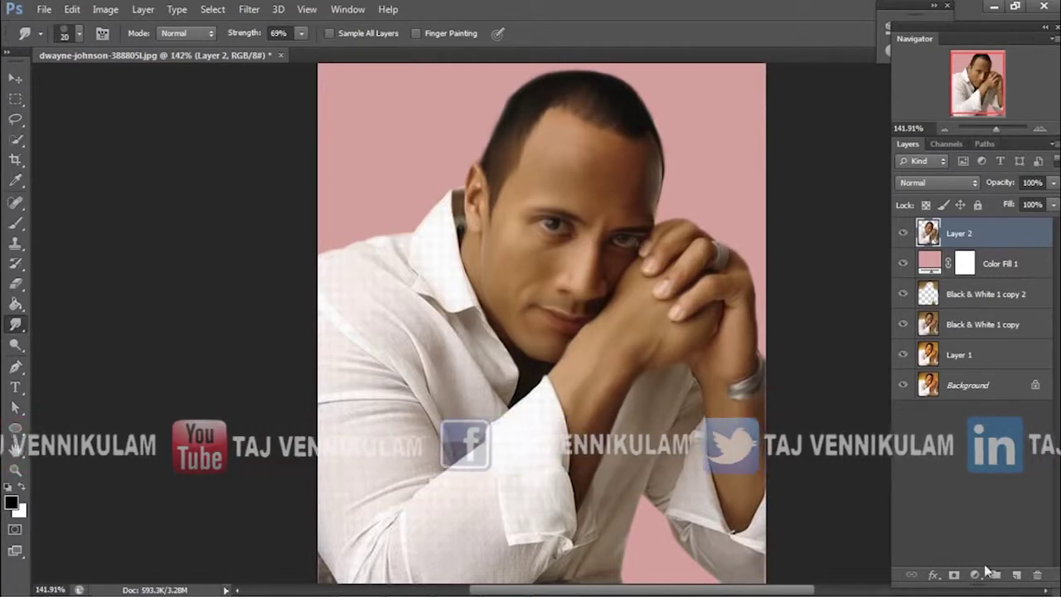
Add a darkening Curves adjustment layer above Layer 2 and invert its mask to hide it.
click(977, 575)
click(920, 324)
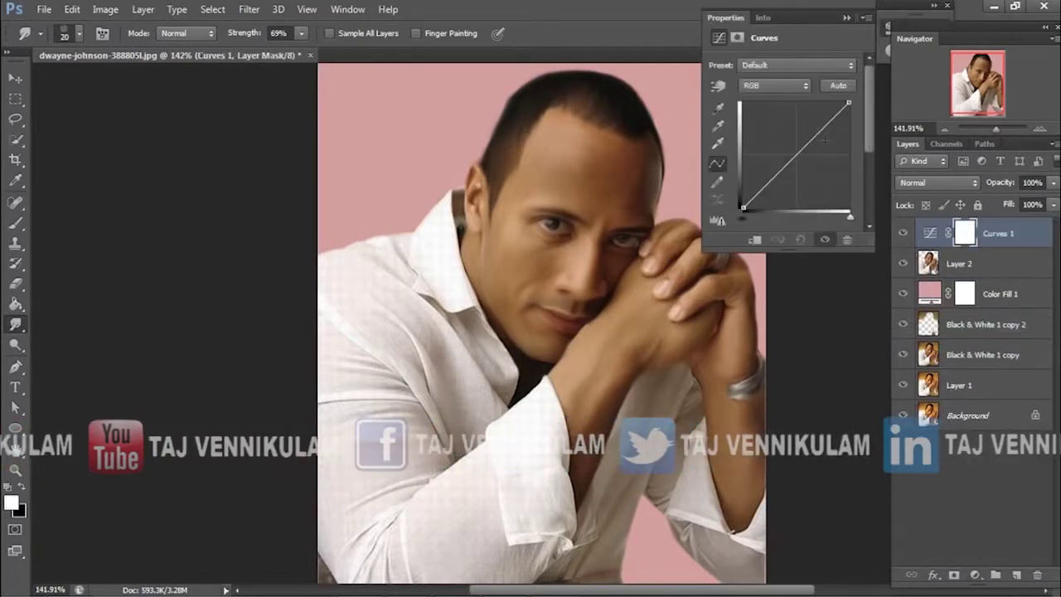
drag(821, 131, 826, 141)
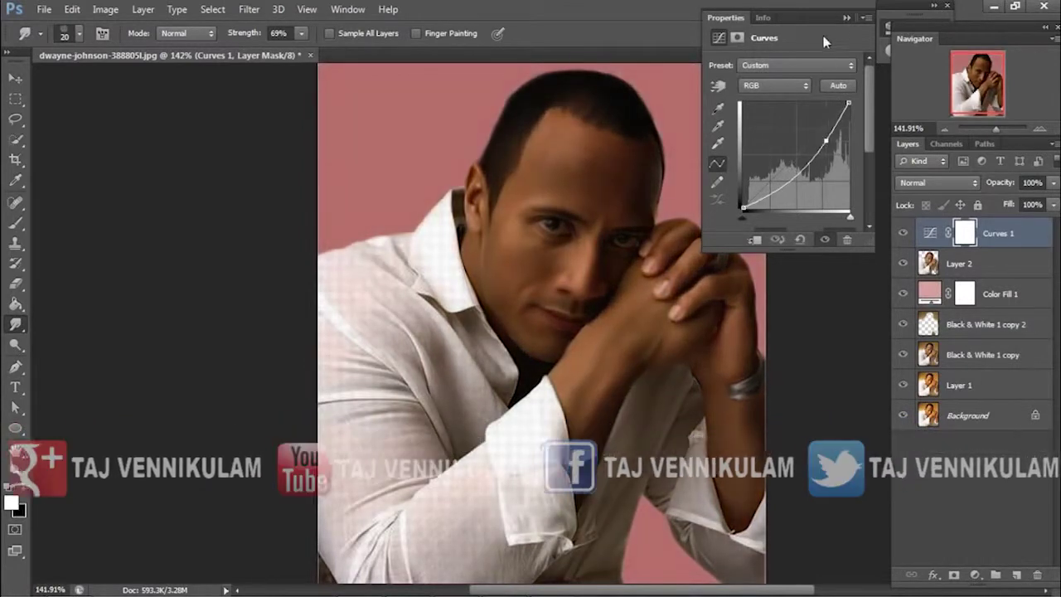
click(843, 18)
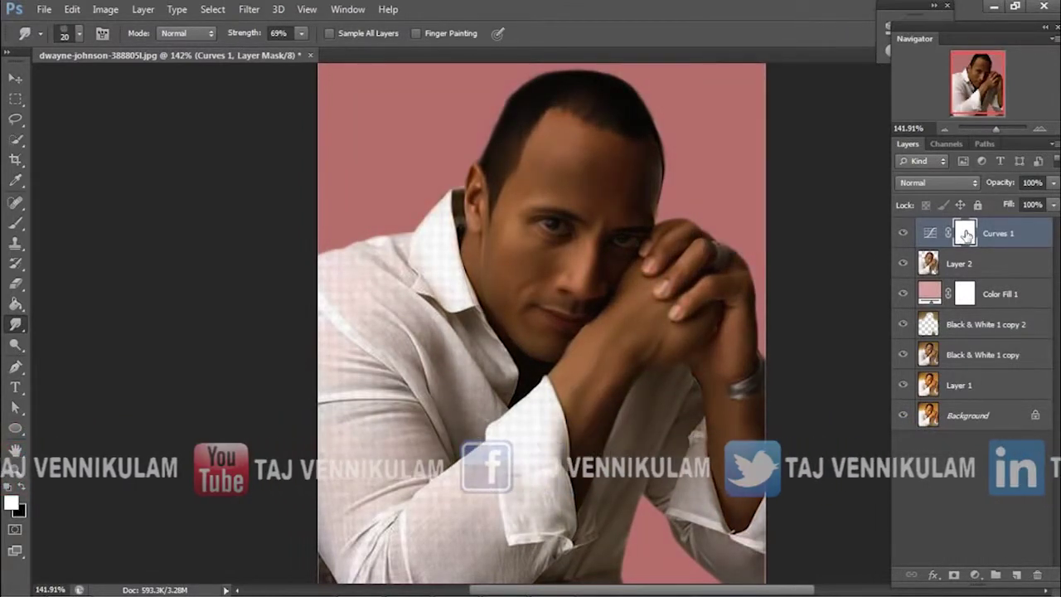
key(ctrl+i)
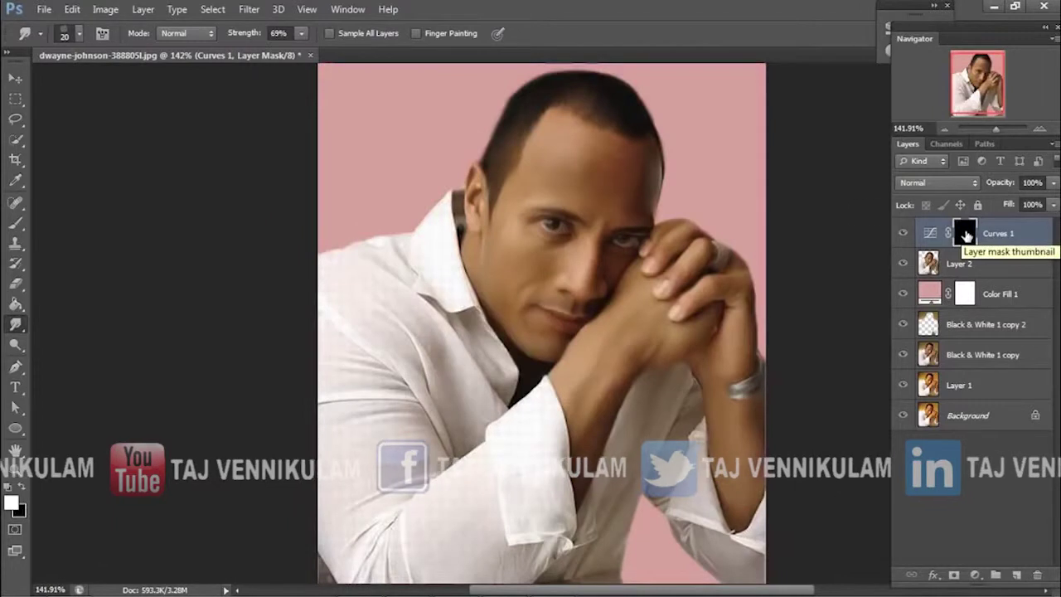
Set up a soft brush with 52% flow, 58% opacity and size 70.
key(b)
right_click(450, 176)
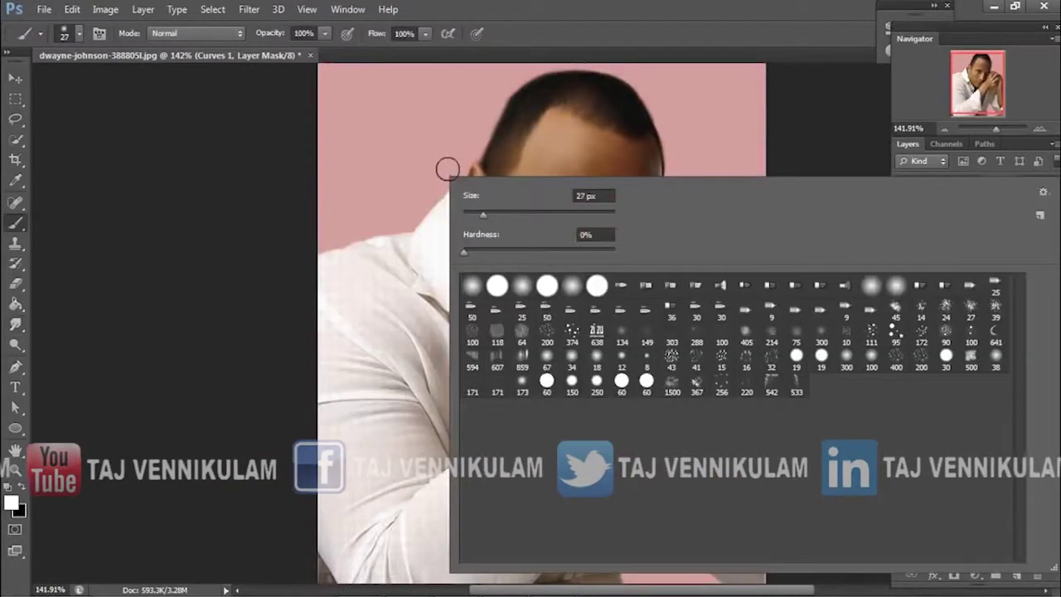
key(Return)
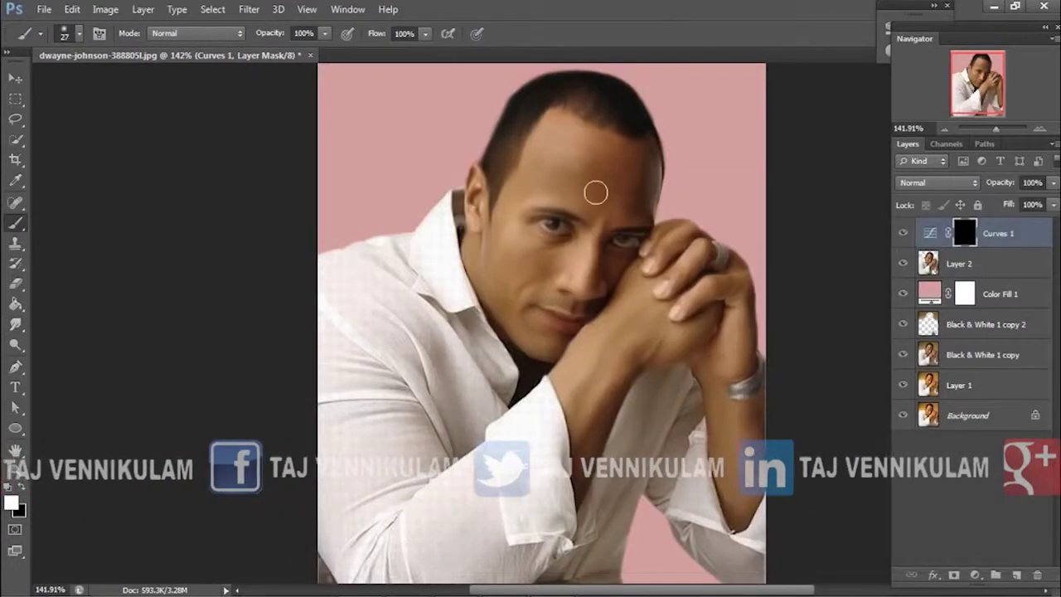
click(424, 34)
drag(429, 50, 387, 51)
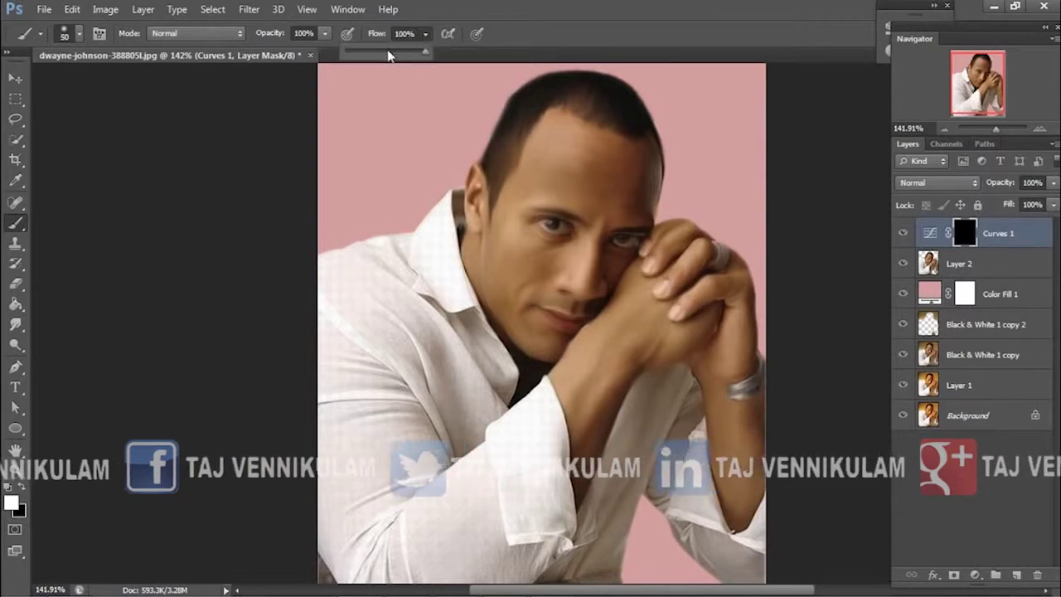
click(324, 33)
drag(308, 51, 303, 51)
key(bracketright)
key(bracketright)
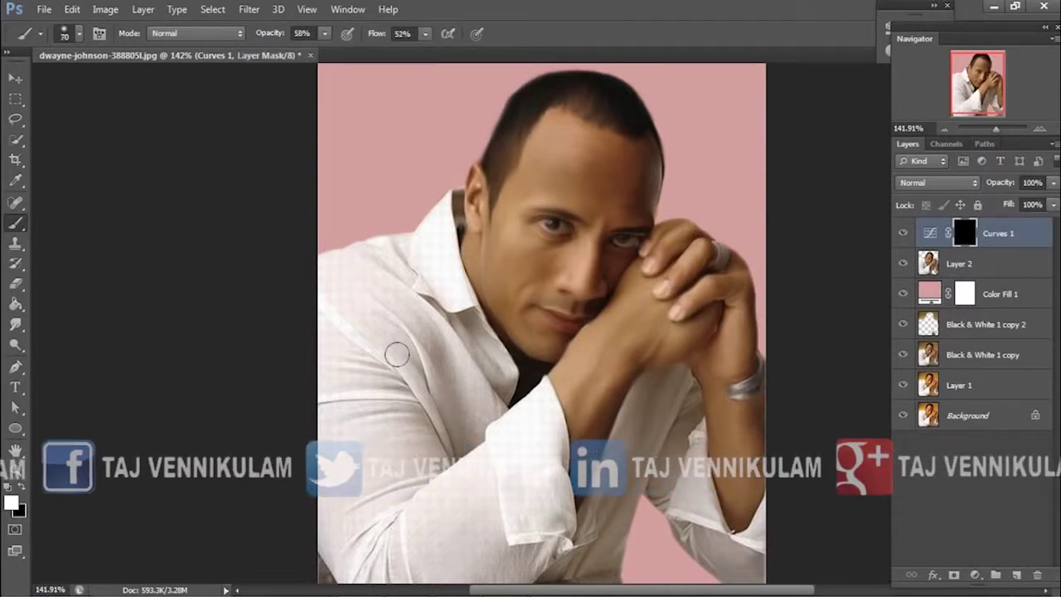
Paint the darkening onto the shirt, sleeves, face edge, right arm and forearm.
mouse_move(399, 356)
mouse_down()
mouse_move(426, 230)
mouse_move(381, 220)
mouse_move(325, 310)
mouse_move(377, 268)
mouse_up()
scroll(445, 402, down, 2)
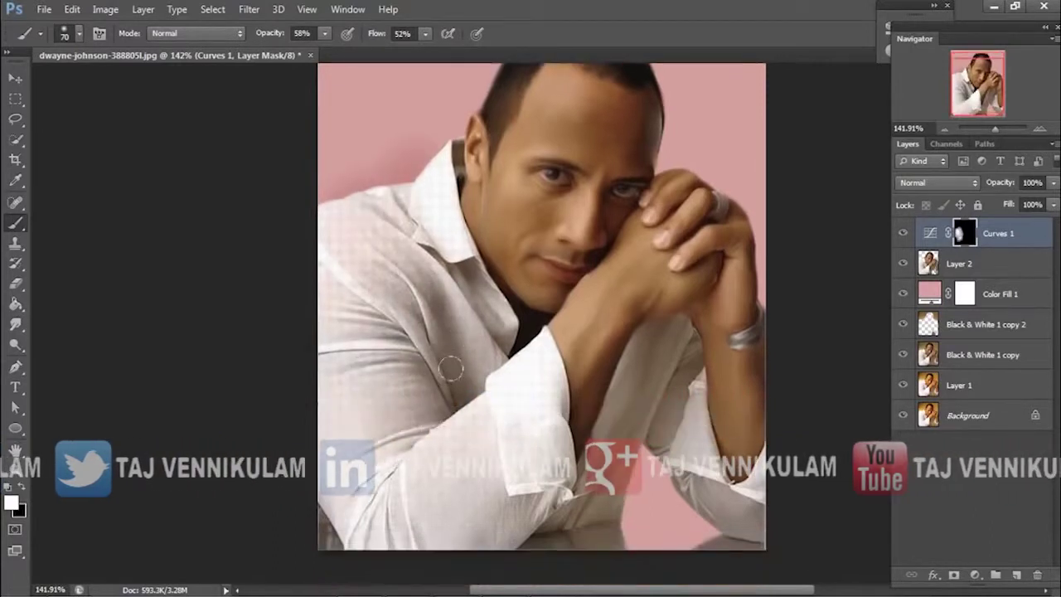
scroll(446, 403, down, 2)
mouse_move(445, 402)
mouse_down()
mouse_move(533, 407)
mouse_move(630, 332)
mouse_move(684, 404)
mouse_up()
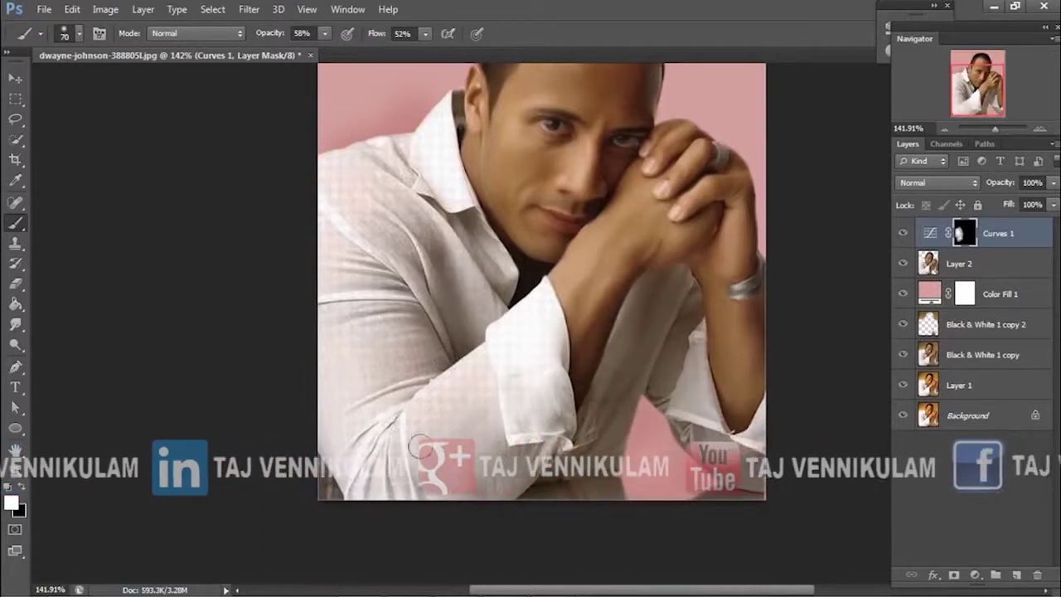
drag(400, 378, 348, 423)
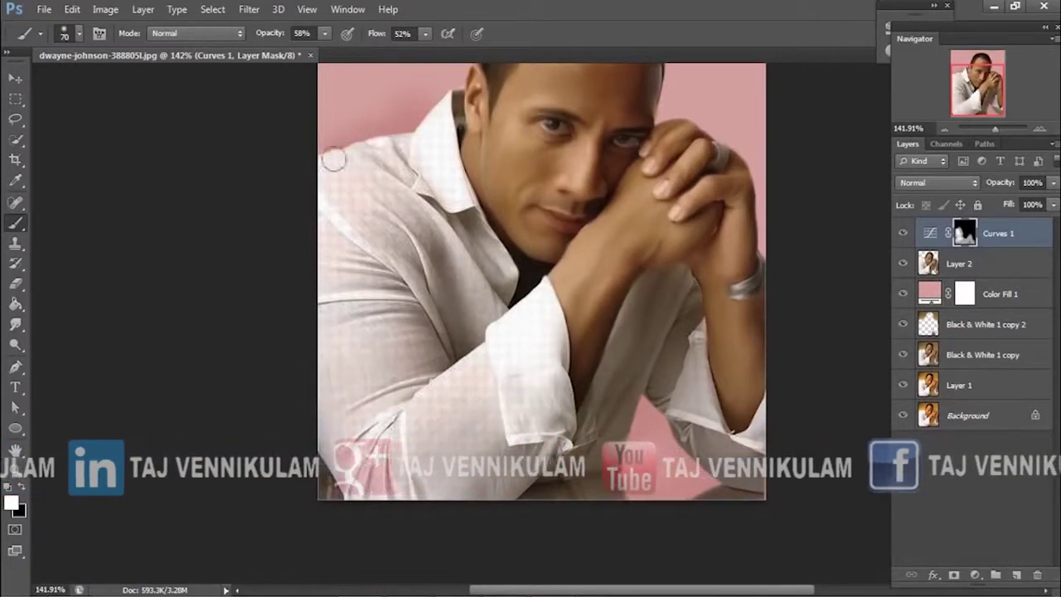
scroll(389, 129, up, 5)
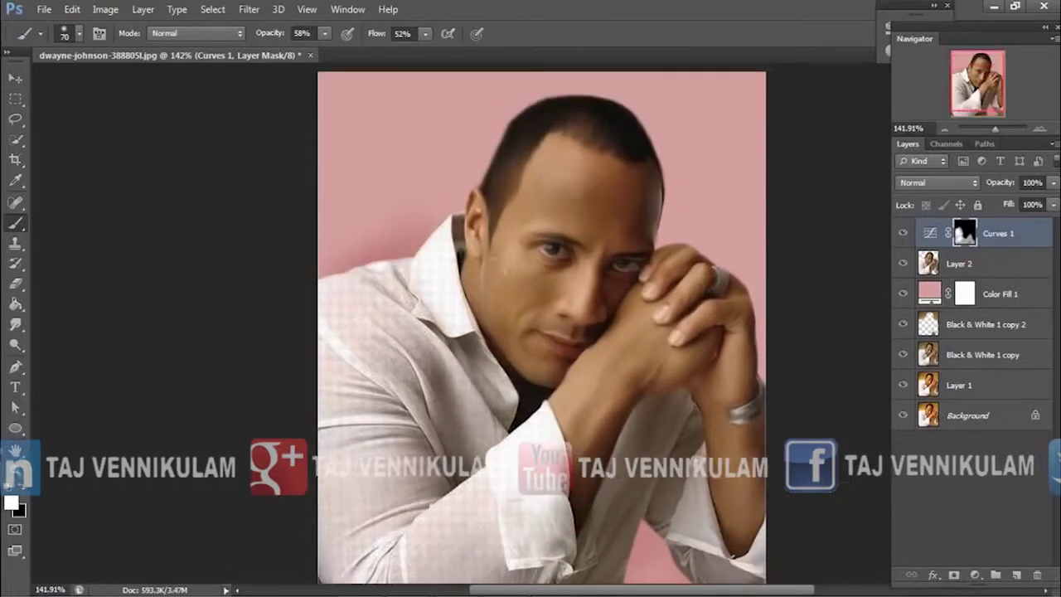
drag(663, 162, 688, 290)
drag(746, 249, 704, 431)
mouse_move(697, 348)
mouse_down()
mouse_move(578, 441)
mouse_move(593, 425)
mouse_move(558, 374)
mouse_move(602, 255)
mouse_move(548, 248)
mouse_up()
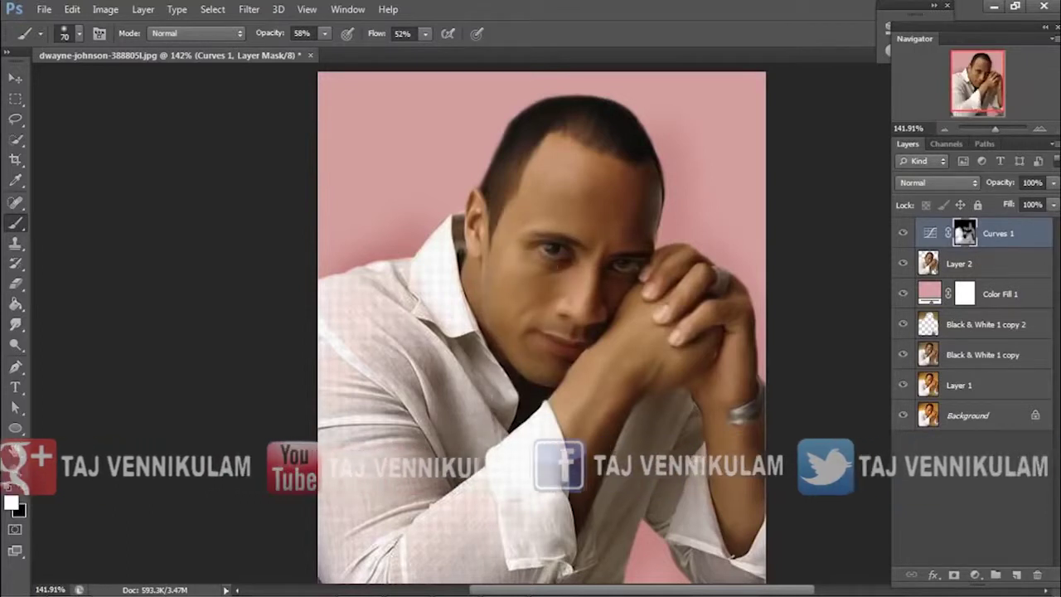
Merge Curves 1 into Layer 2, compare it, and zoom to about 192% on the hands and chest.
right_click(982, 263)
click(746, 422)
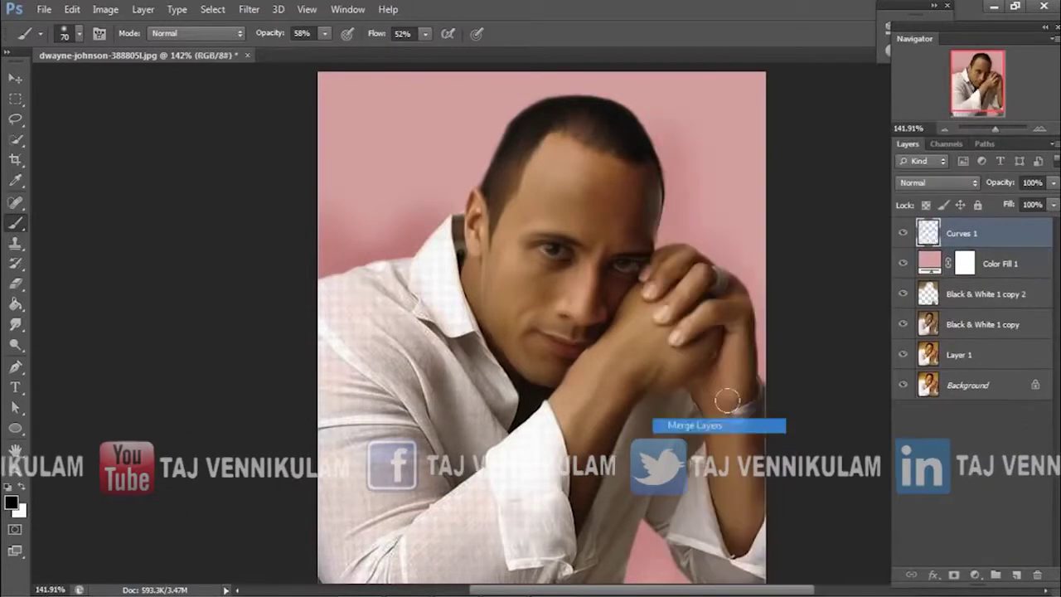
click(903, 233)
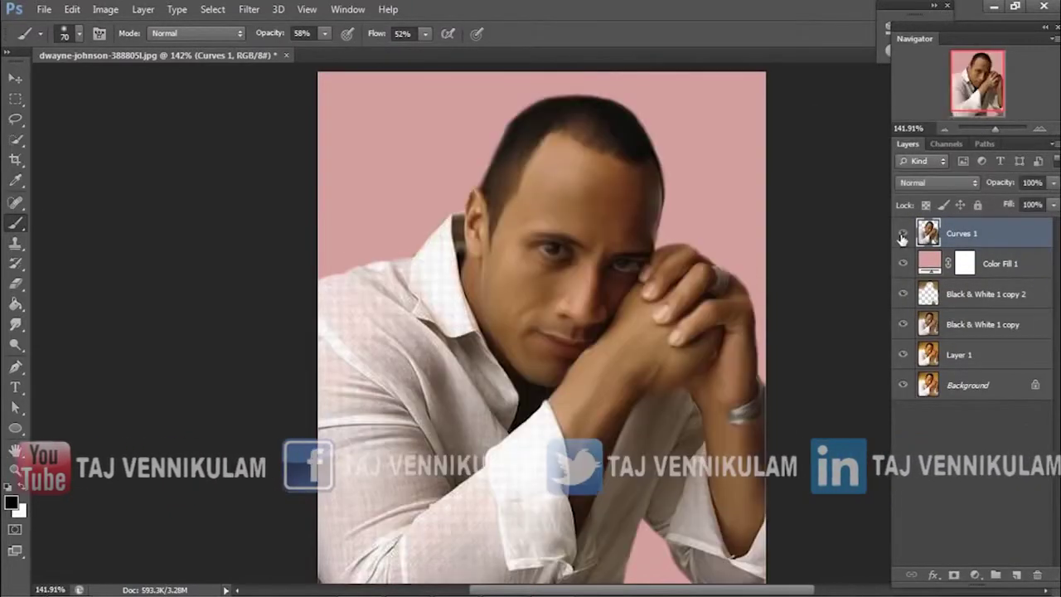
drag(995, 129, 999, 129)
mouse_move(983, 81)
mouse_down()
mouse_move(982, 95)
mouse_move(980, 84)
mouse_up()
Set a 300 px soft round brush at 60% opacity, test a shirt shadow stroke, then undo it.
right_click(290, 235)
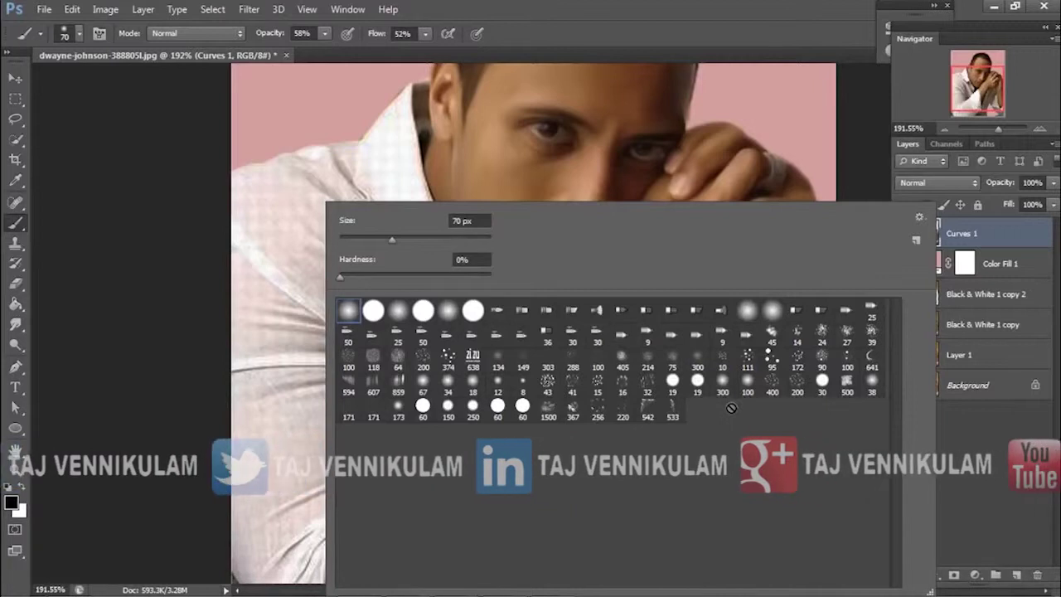
click(723, 396)
key(Return)
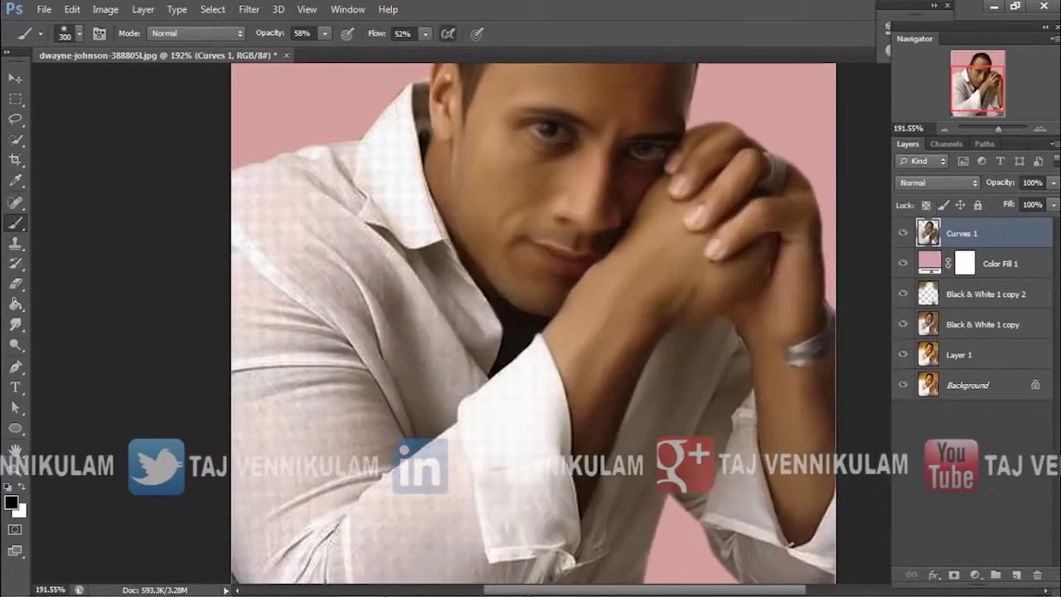
key(bracketleft)
key(bracketleft)
key(bracketleft)
mouse_move(324, 33)
mouse_down()
mouse_move(335, 55)
mouse_move(319, 67)
mouse_up()
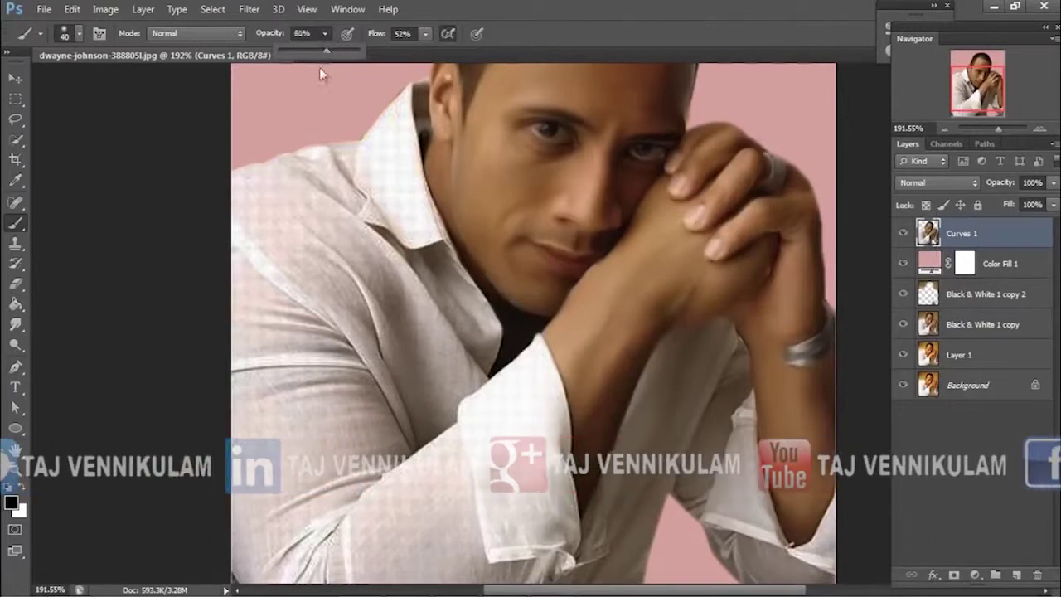
key(bracketleft)
key(bracketleft)
drag(388, 282, 424, 362)
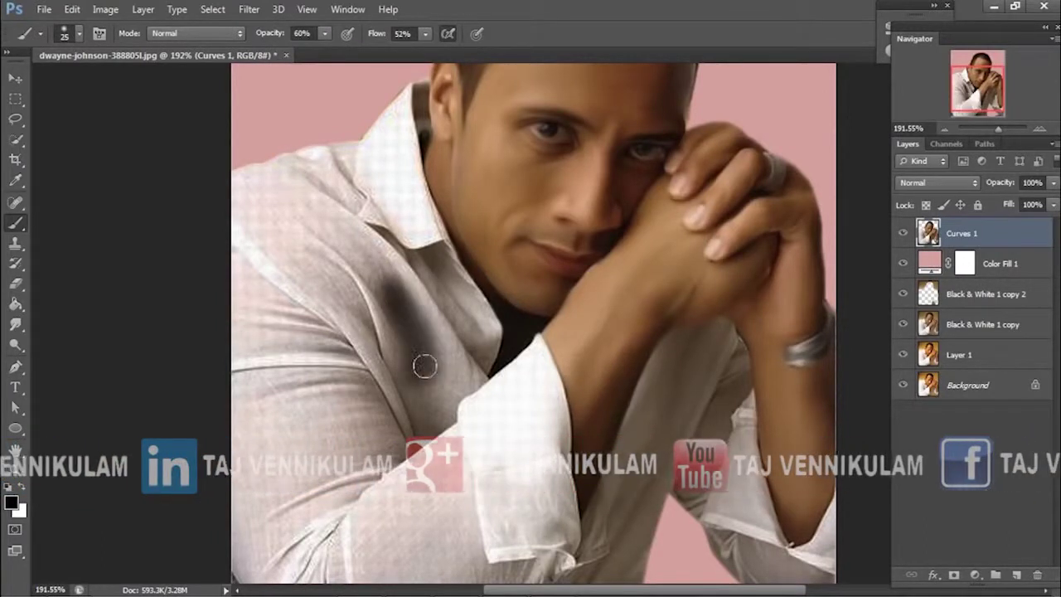
key(ctrl+z)
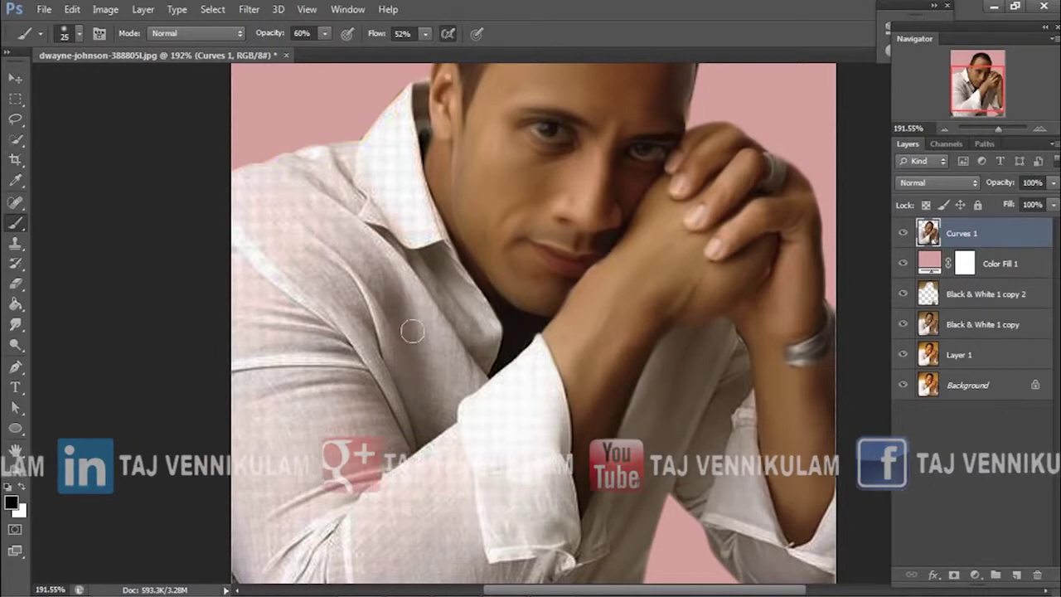
click(15, 324)
Set a soft smudge brush at 60% strength, size 25, and soften the bottom-left dark shadow.
right_click(298, 208)
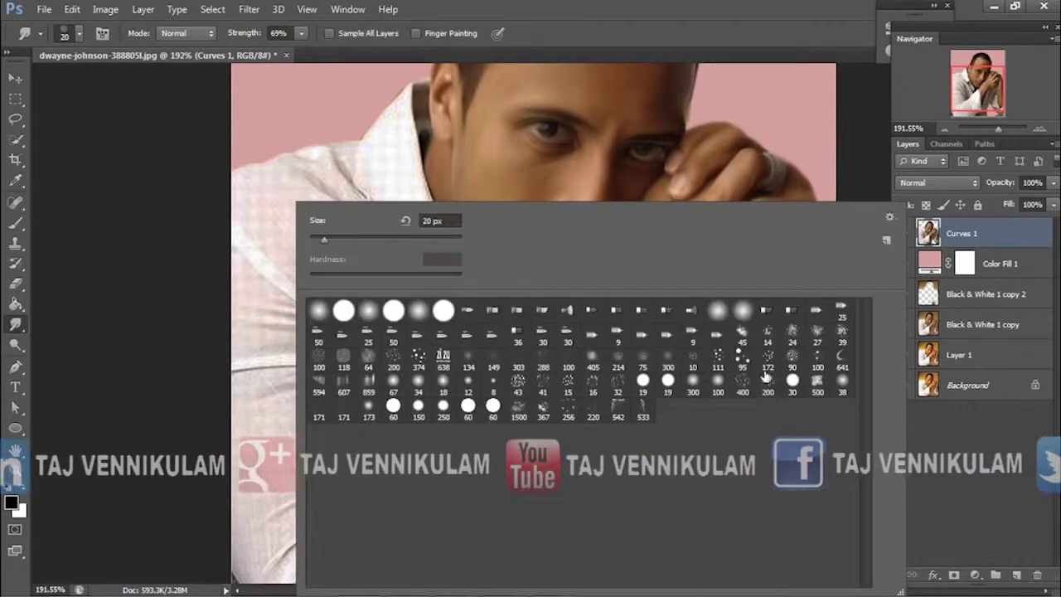
click(694, 384)
key(Return)
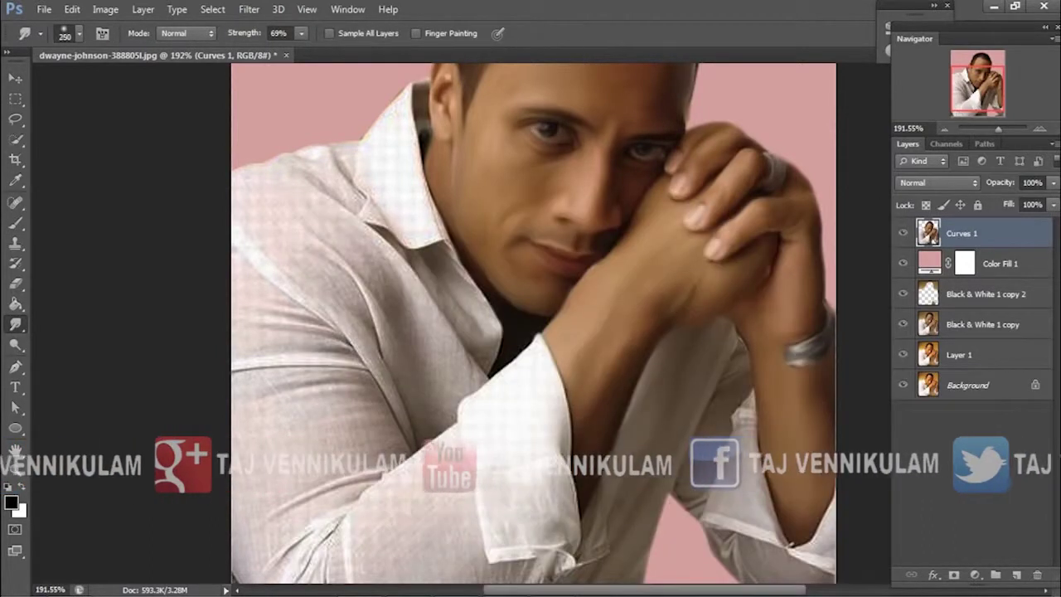
click(302, 34)
drag(301, 51, 294, 51)
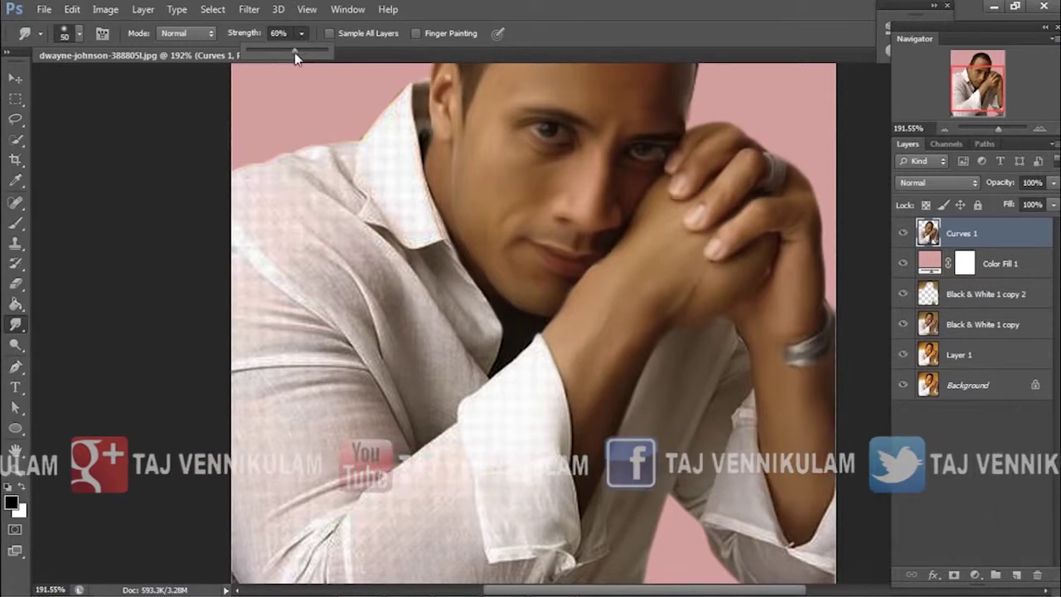
key(bracketleft)
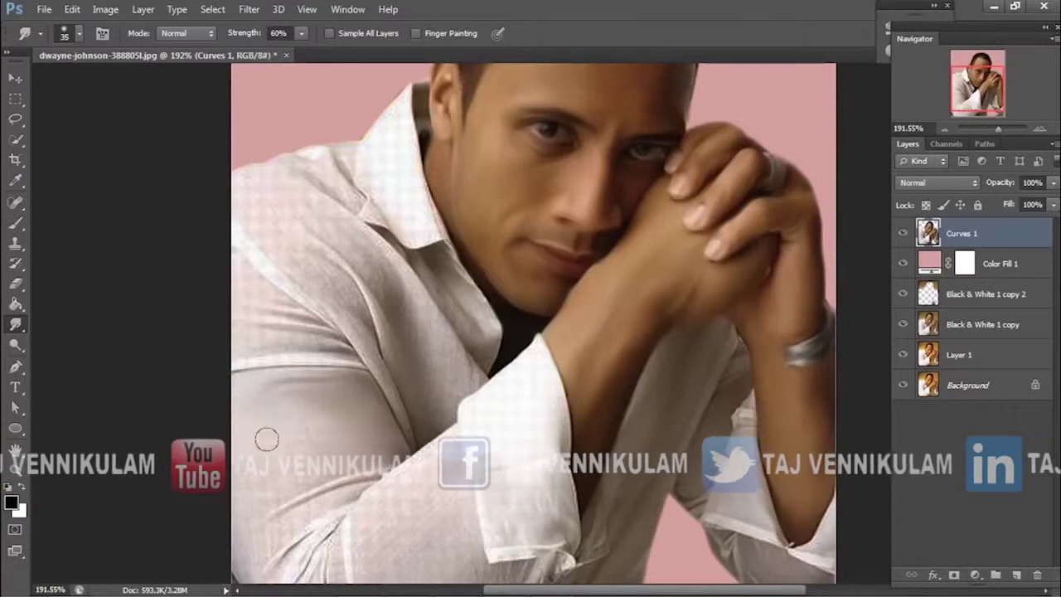
scroll(421, 386, down, 3)
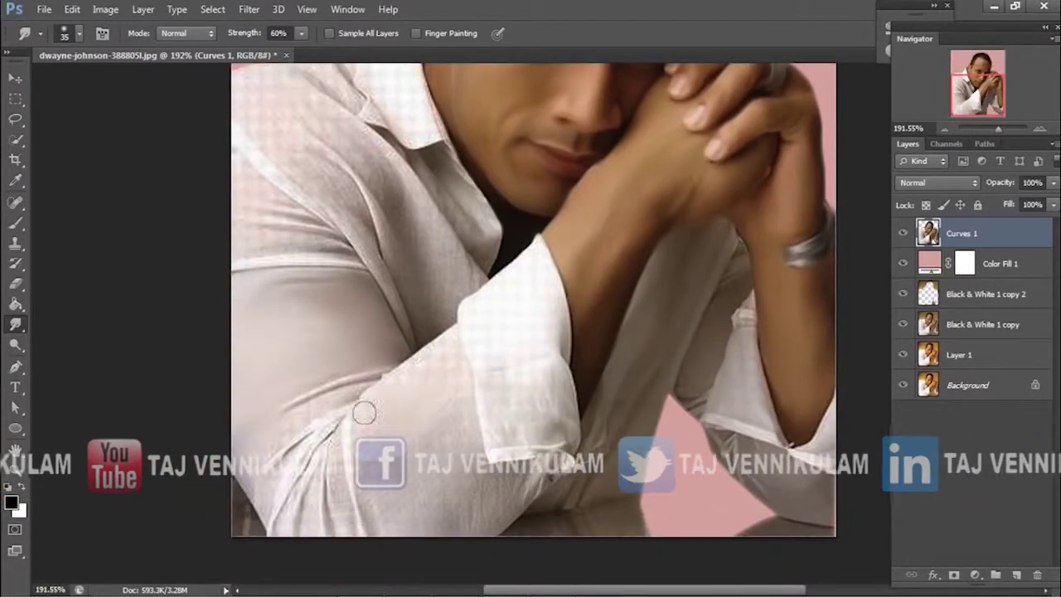
key(bracketleft)
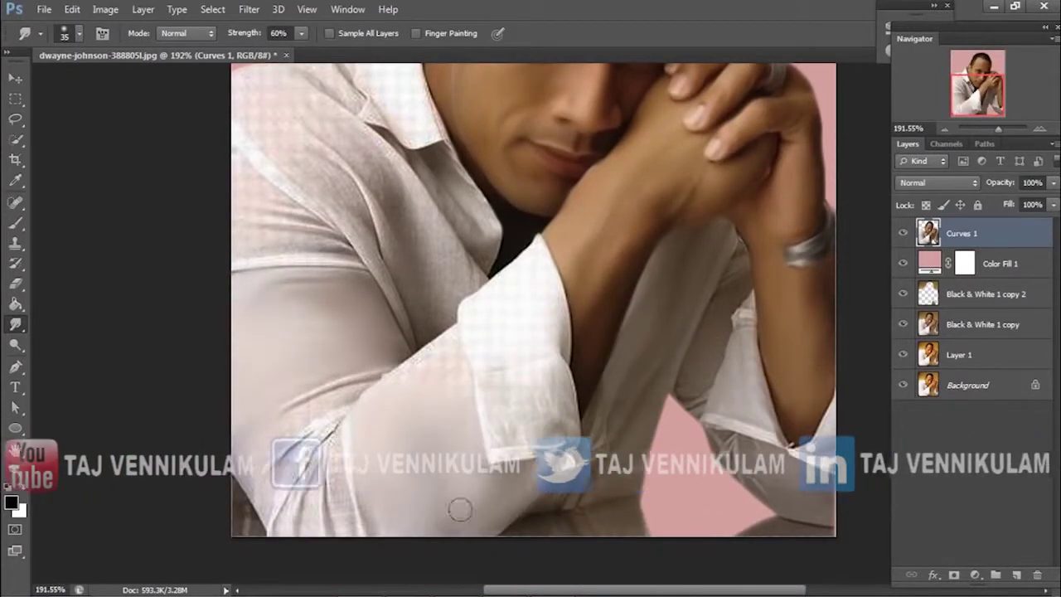
key(bracketleft)
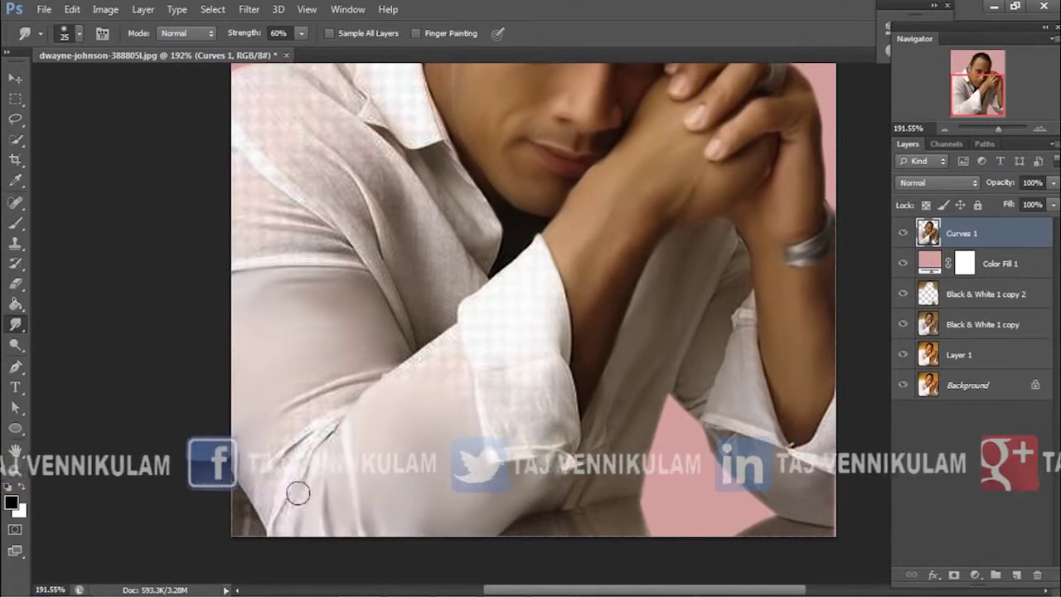
drag(255, 485, 239, 514)
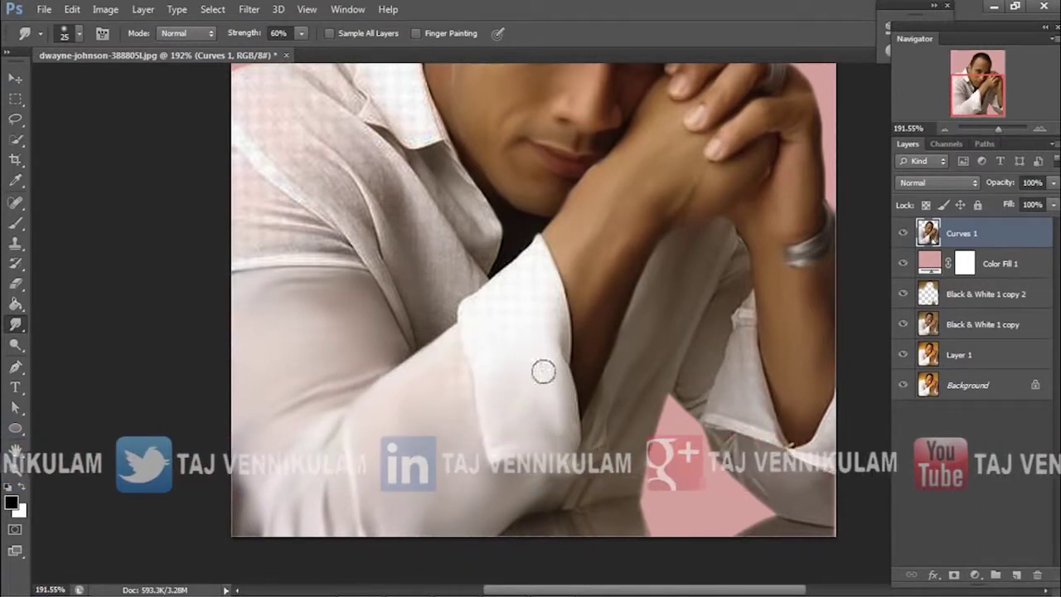
With a size 15 smudge brush, smooth the checkered collar texture and soften the shirt cuff.
scroll(431, 265, up, 3)
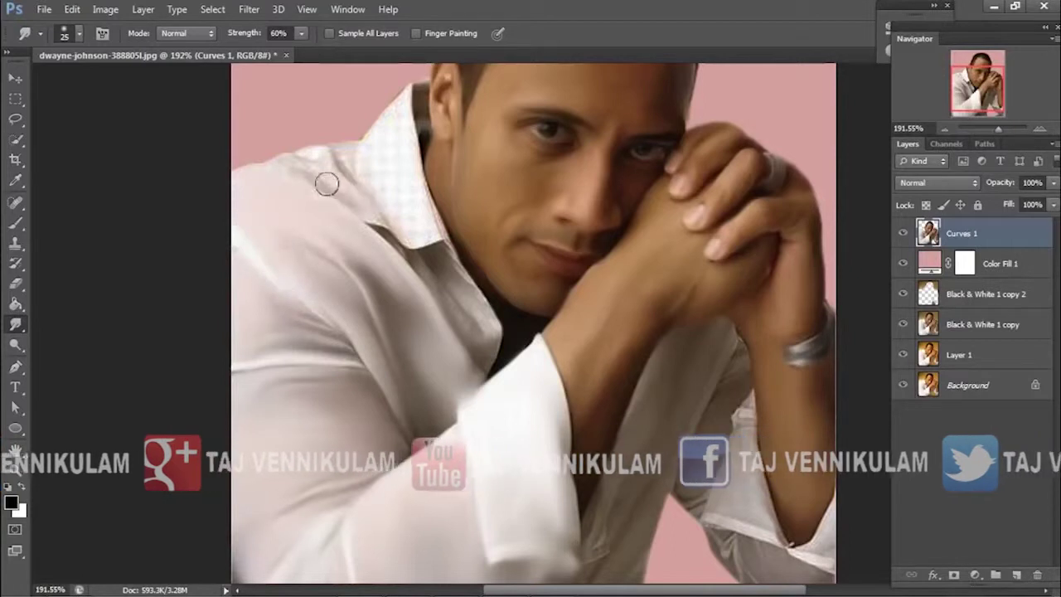
key(bracketleft)
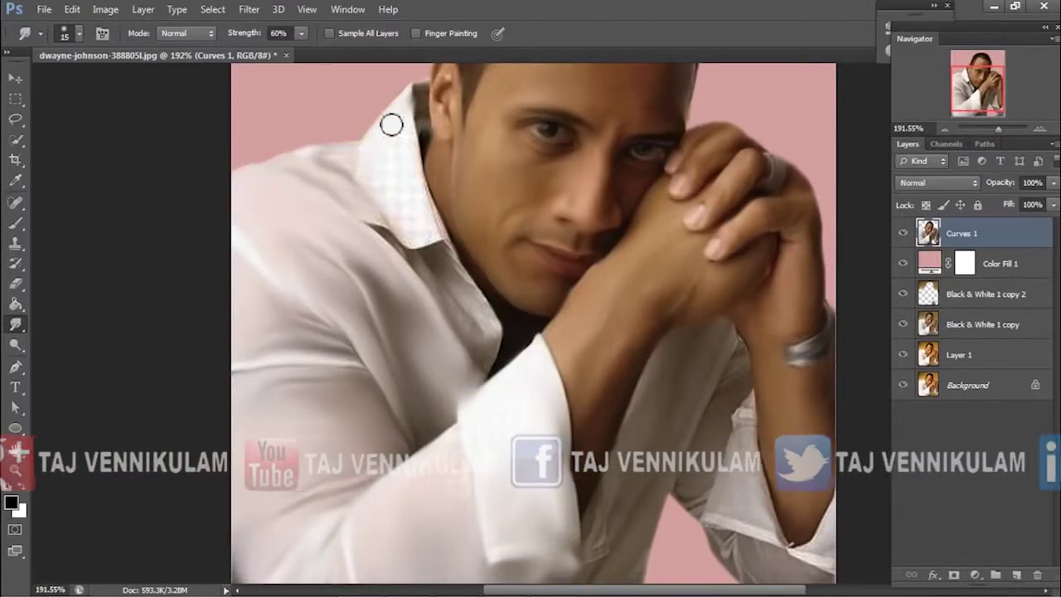
mouse_move(446, 235)
mouse_down()
mouse_move(409, 216)
mouse_move(379, 170)
mouse_move(426, 232)
mouse_move(431, 257)
mouse_move(472, 285)
mouse_move(374, 223)
mouse_move(472, 310)
mouse_move(490, 356)
mouse_move(501, 357)
mouse_up()
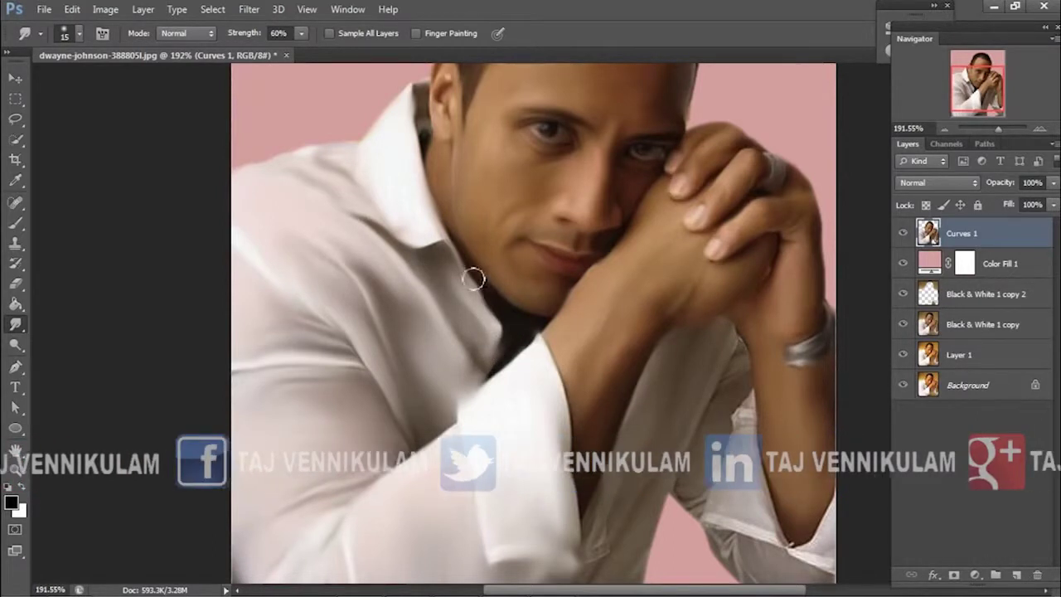
scroll(634, 265, up, 2)
scroll(635, 264, down, 6)
scroll(680, 362, down, 3)
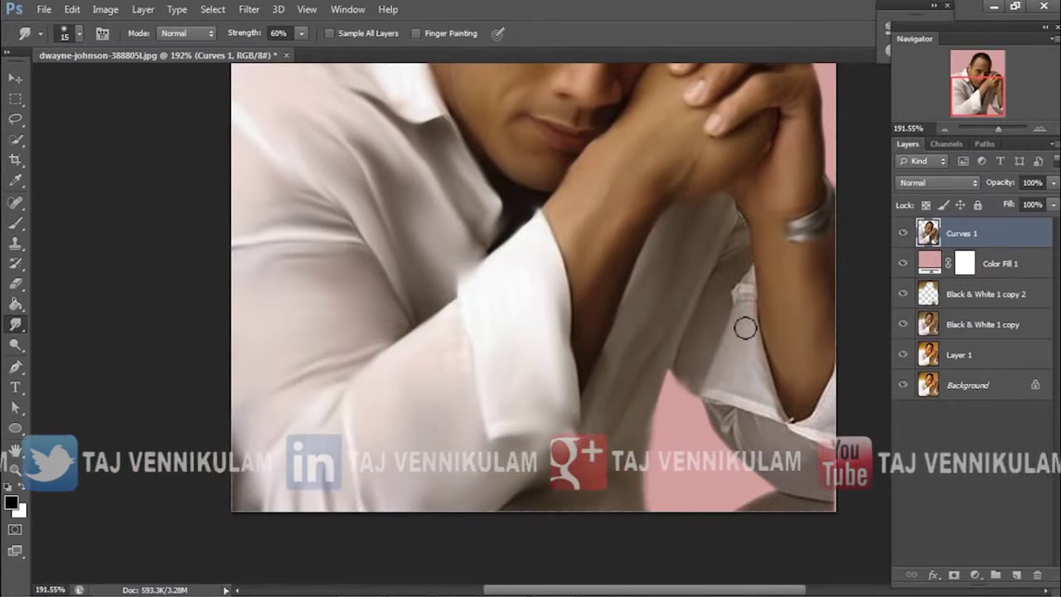
drag(764, 408, 827, 494)
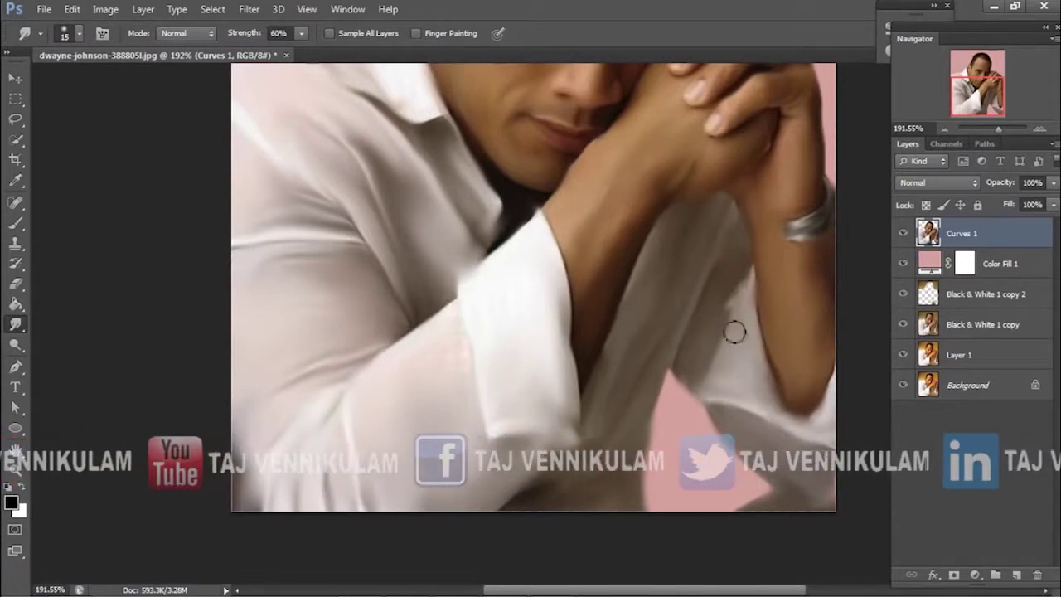
Set Smudge Strength to 27% and zoom out to about 128.4% to see the whole portrait.
scroll(635, 270, up, 3)
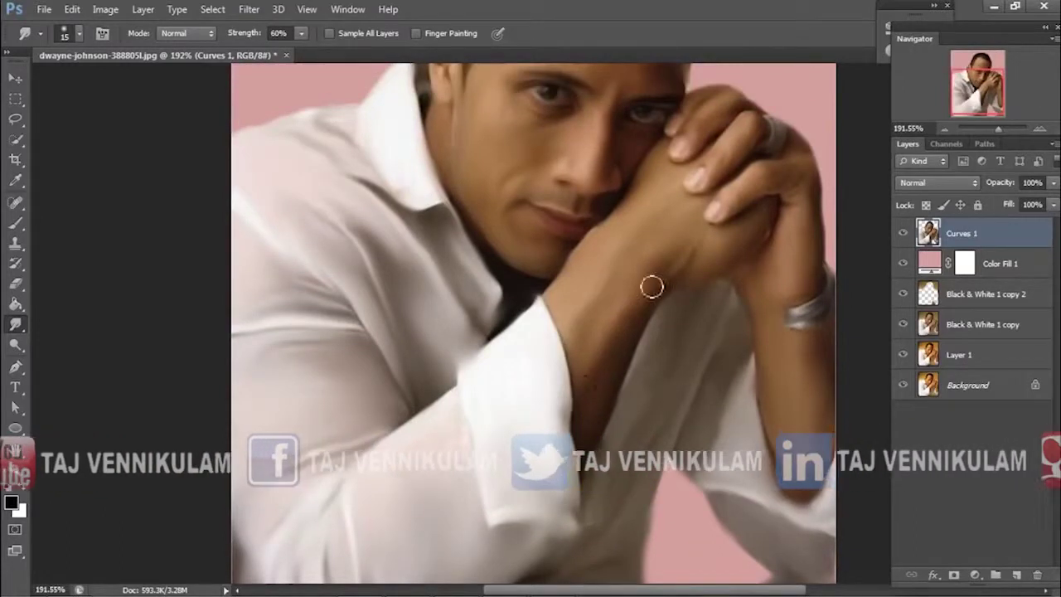
scroll(652, 287, up, 4)
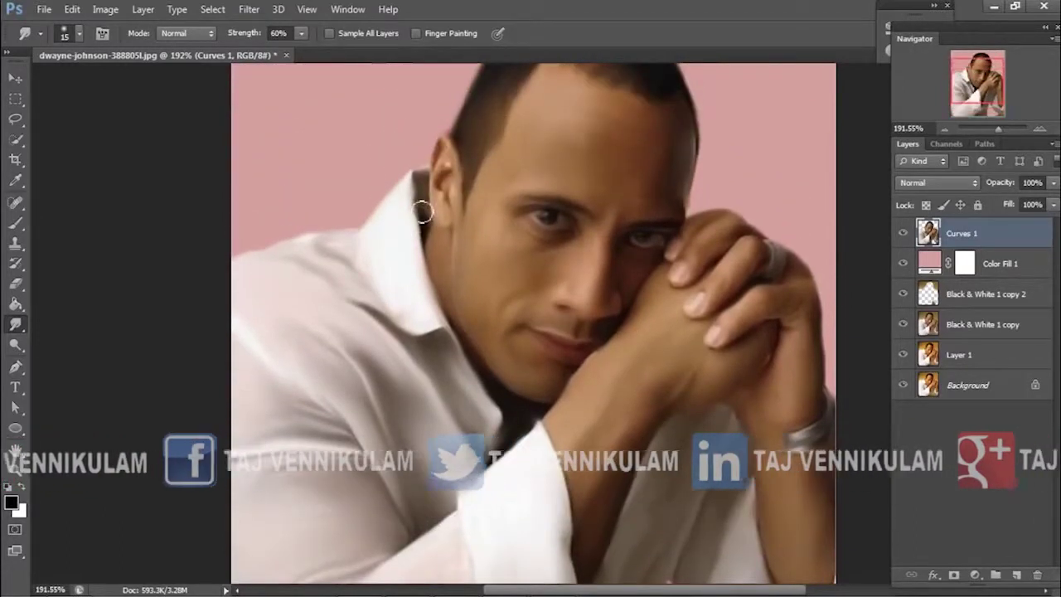
scroll(573, 188, up, 2)
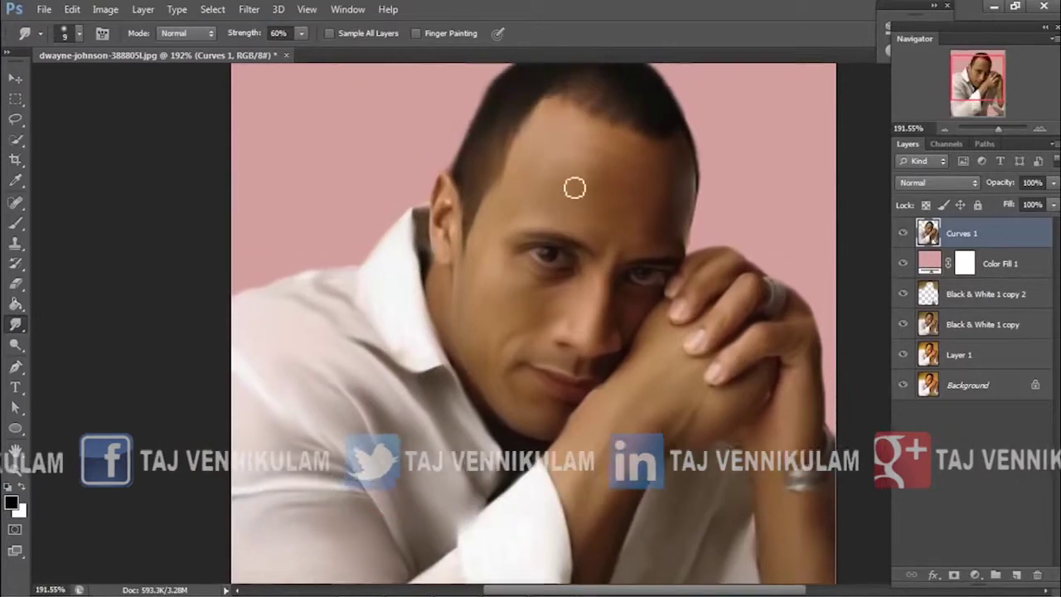
scroll(573, 189, up, 2)
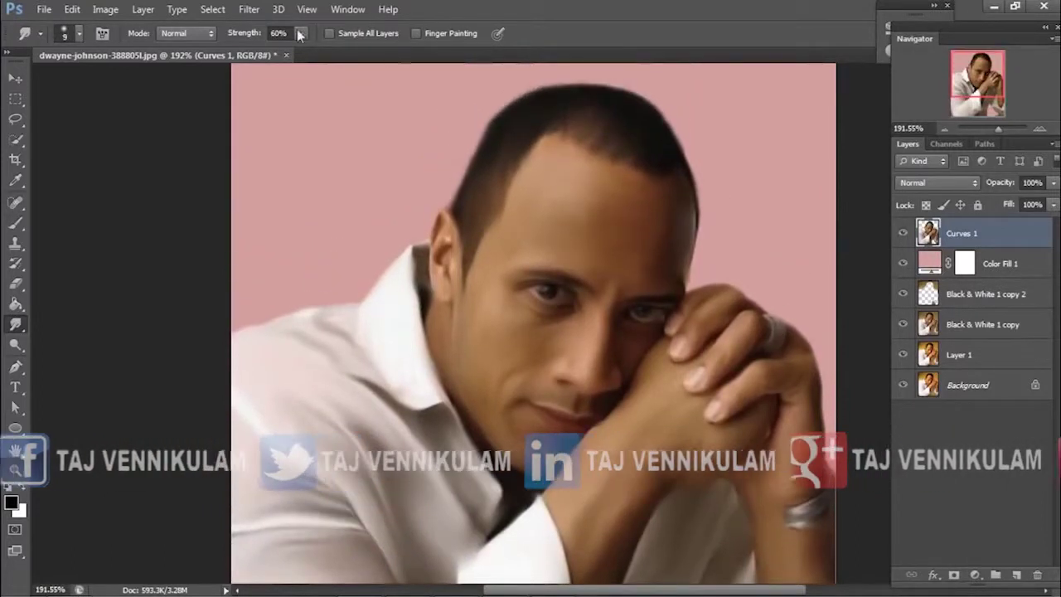
click(300, 34)
click(277, 55)
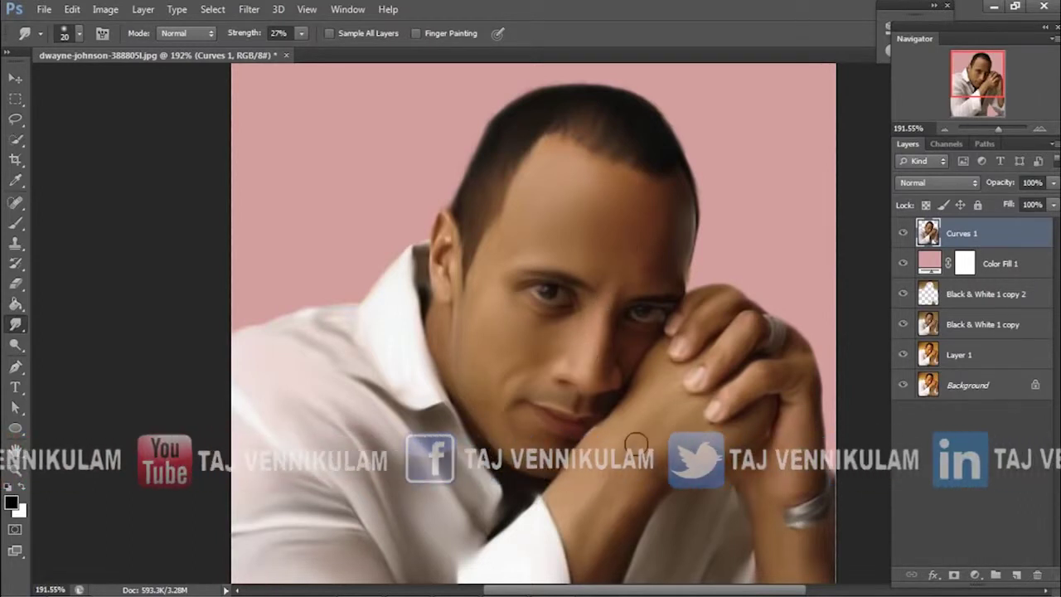
scroll(797, 270, down, 2)
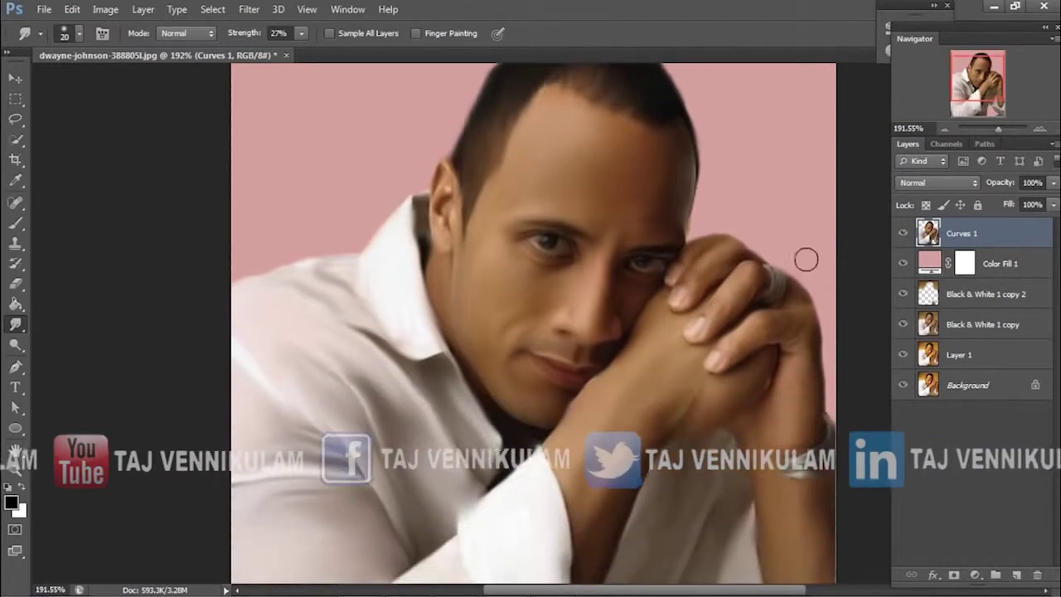
scroll(805, 259, down, 3)
scroll(807, 264, down, 2)
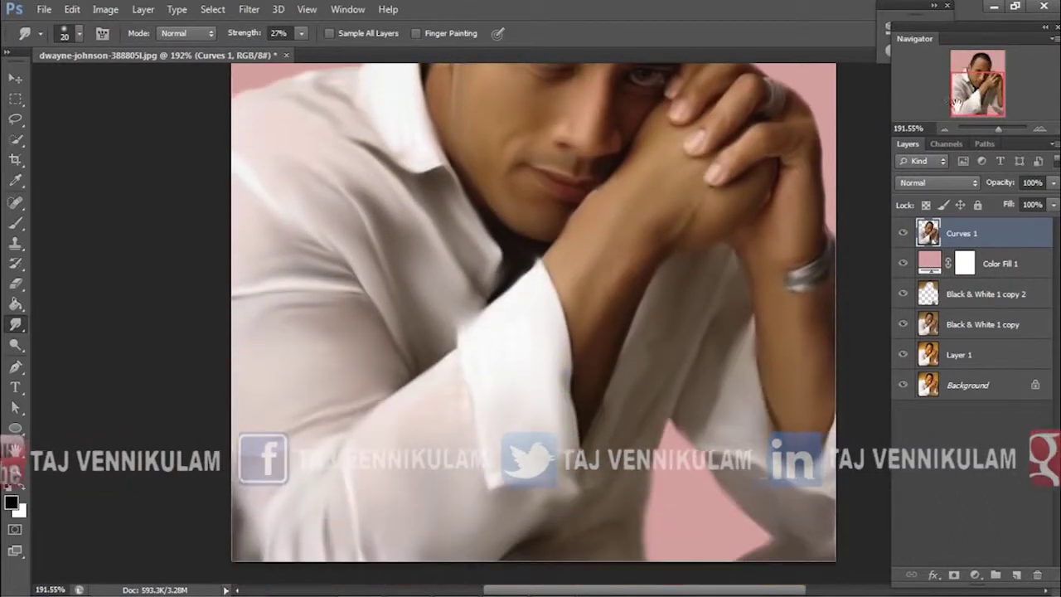
click(995, 128)
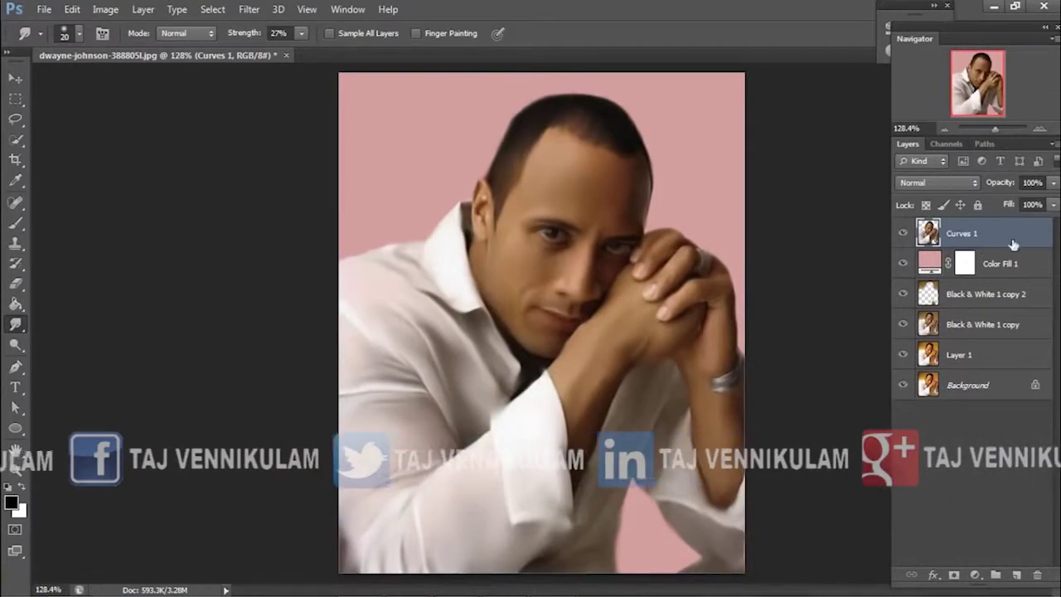
Add a brightening Curves 2 adjustment layer and invert its mask to hide it.
click(975, 575)
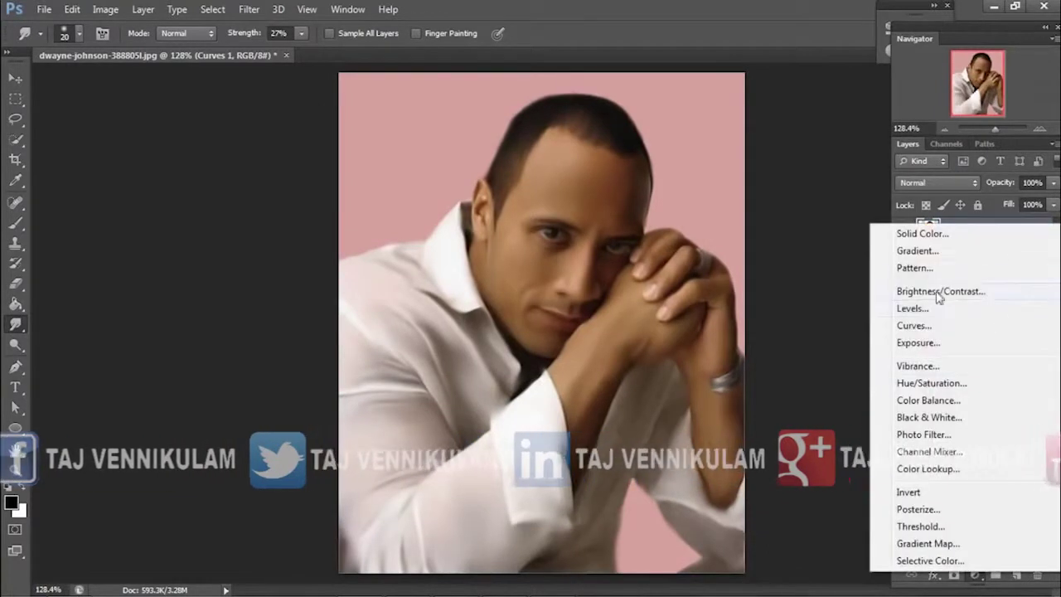
click(915, 326)
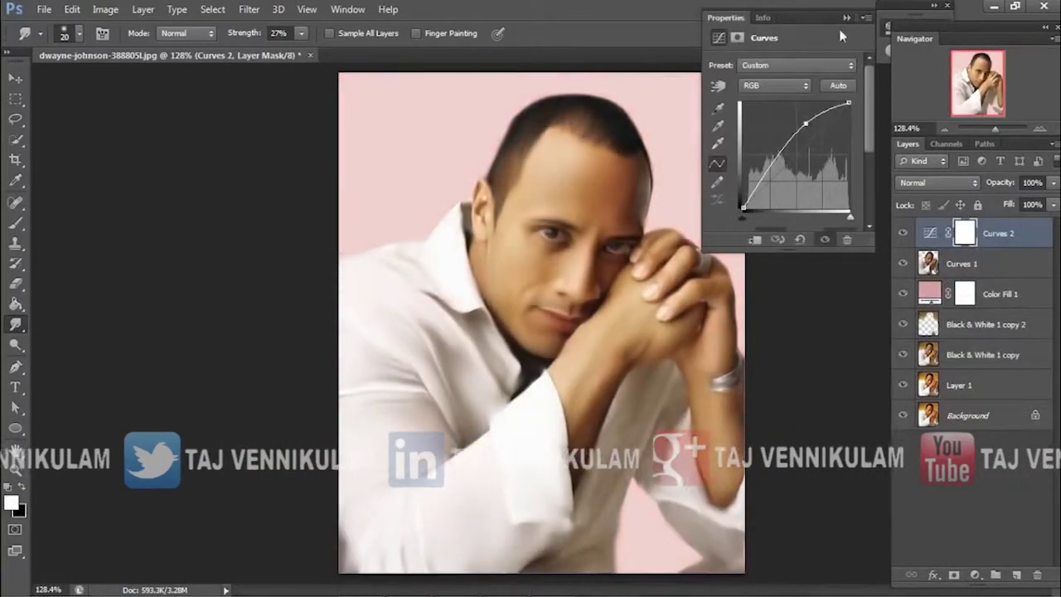
click(966, 234)
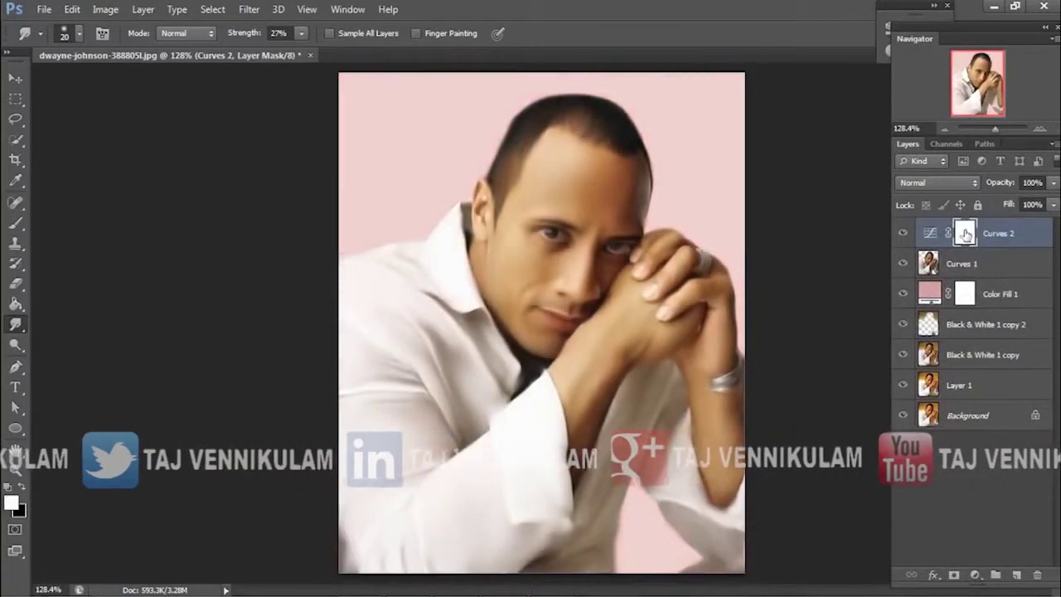
key(ctrl+i)
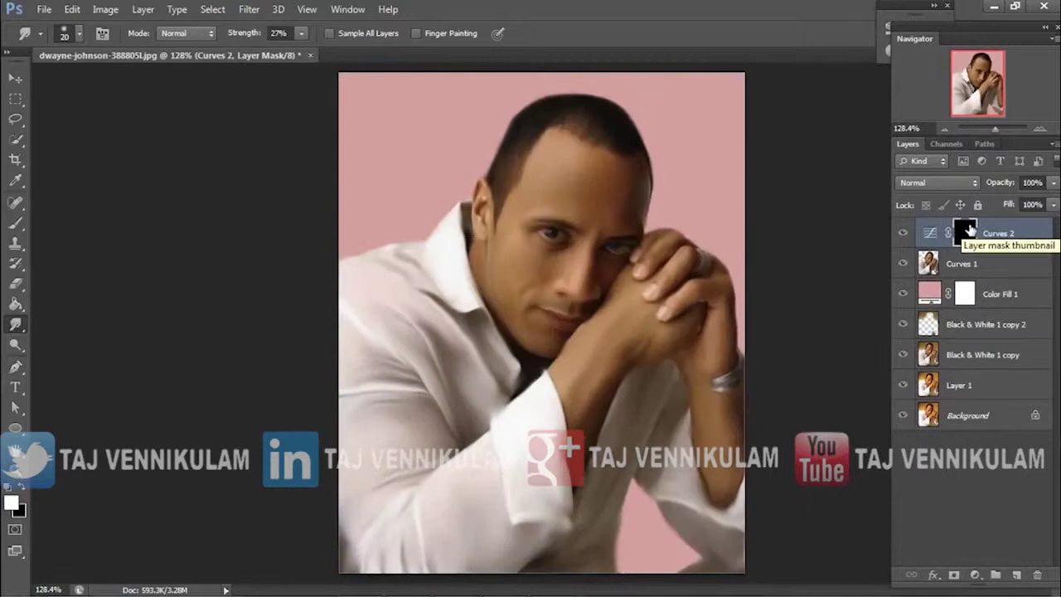
Paint the brightening back onto the forehead, neck and forearm edge through the mask.
click(15, 222)
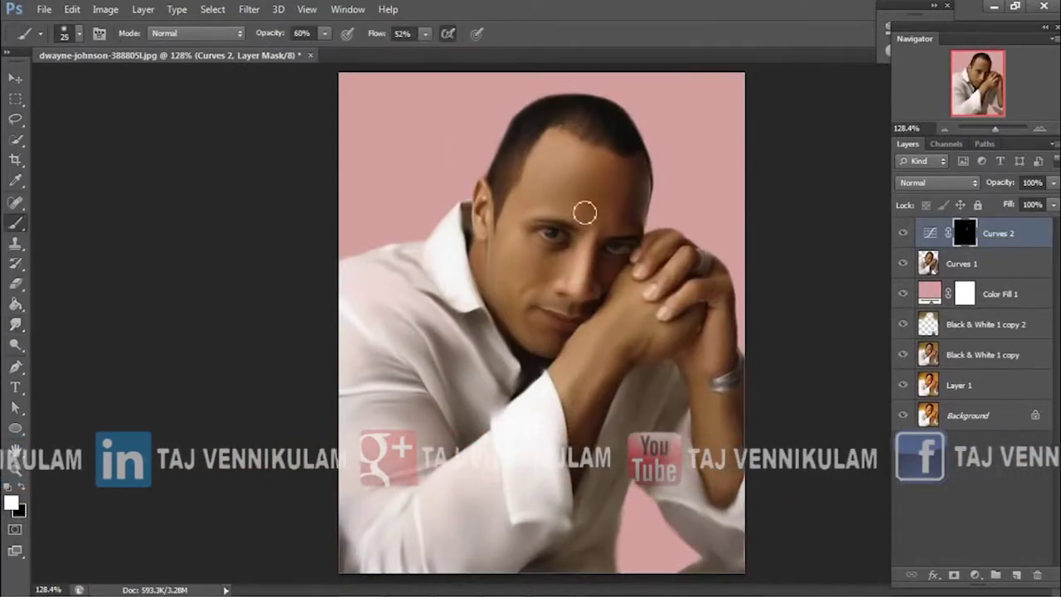
drag(580, 218, 559, 157)
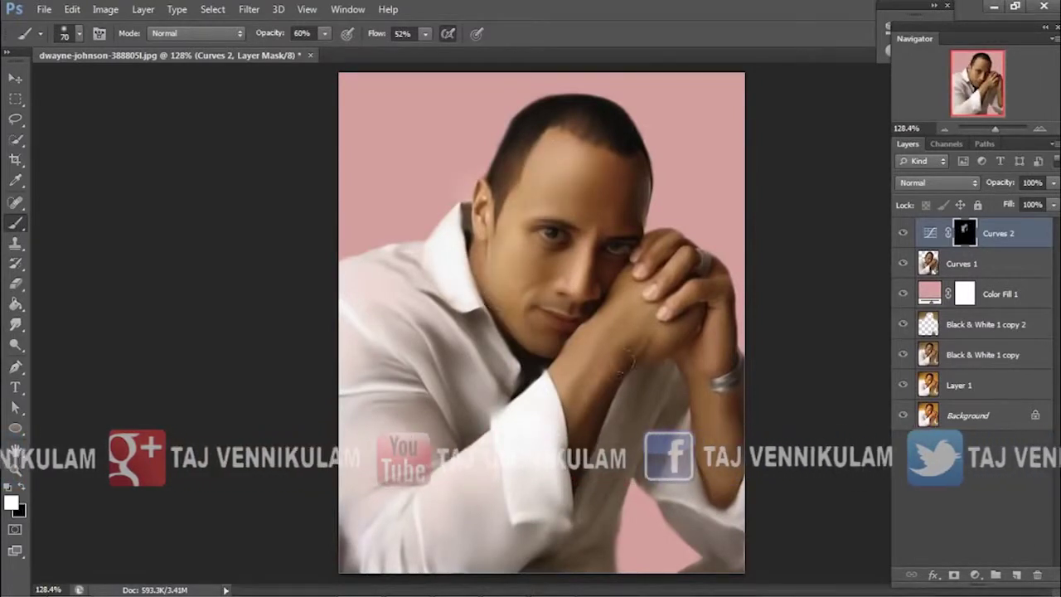
drag(578, 337, 567, 390)
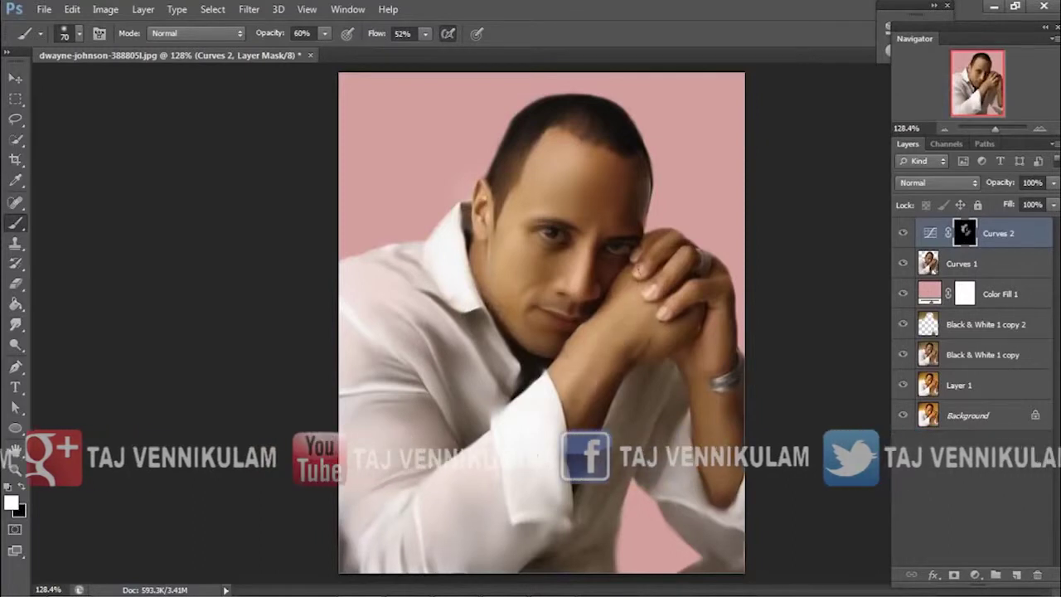
key(bracketleft)
key(bracketleft)
key(bracketleft)
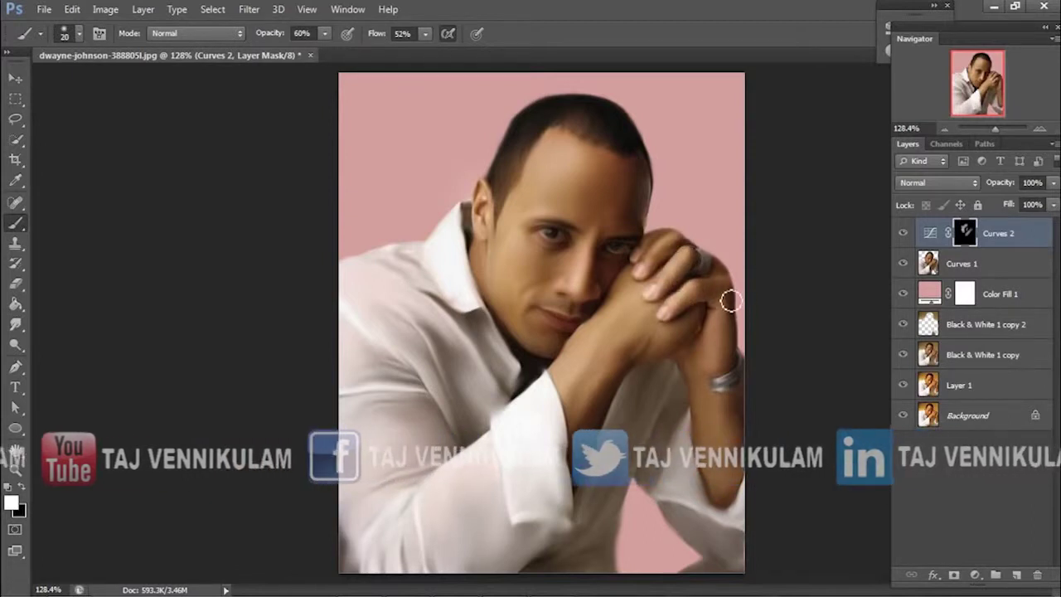
mouse_move(748, 393)
mouse_down()
mouse_move(718, 405)
mouse_move(719, 435)
mouse_move(711, 405)
mouse_up()
key(bracketright)
key(bracketright)
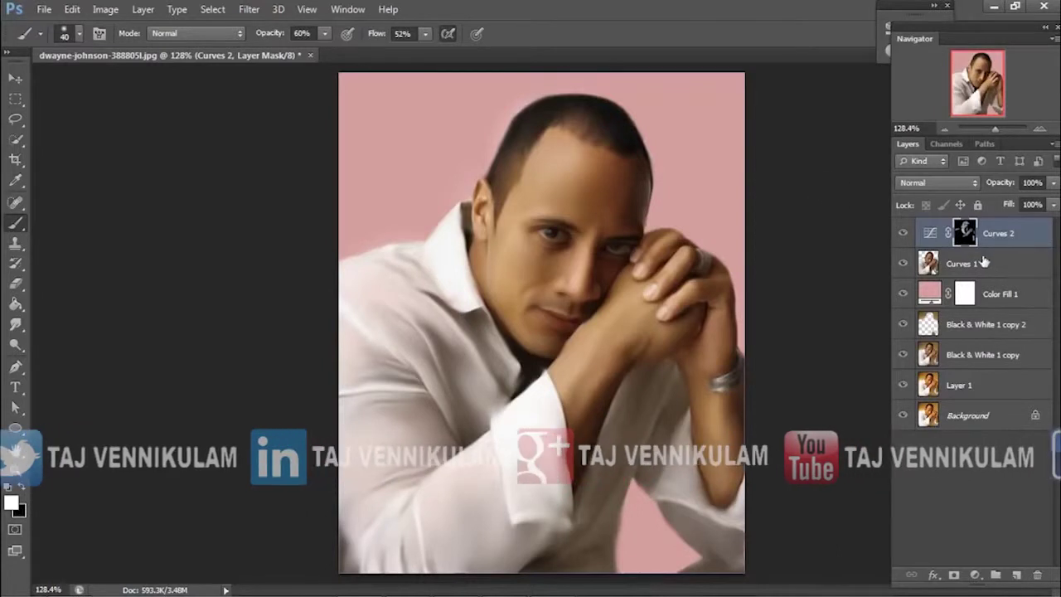
right_click(1022, 233)
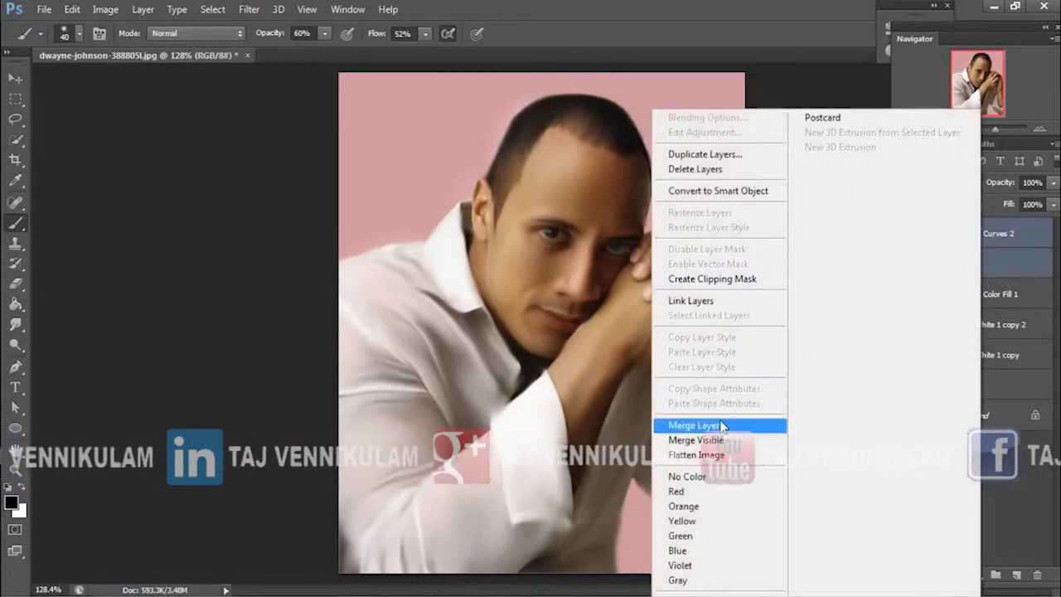
Merge the Curves layers, then place the brown background image above Color Fill 1, stretched to fill the canvas.
click(696, 424)
click(999, 272)
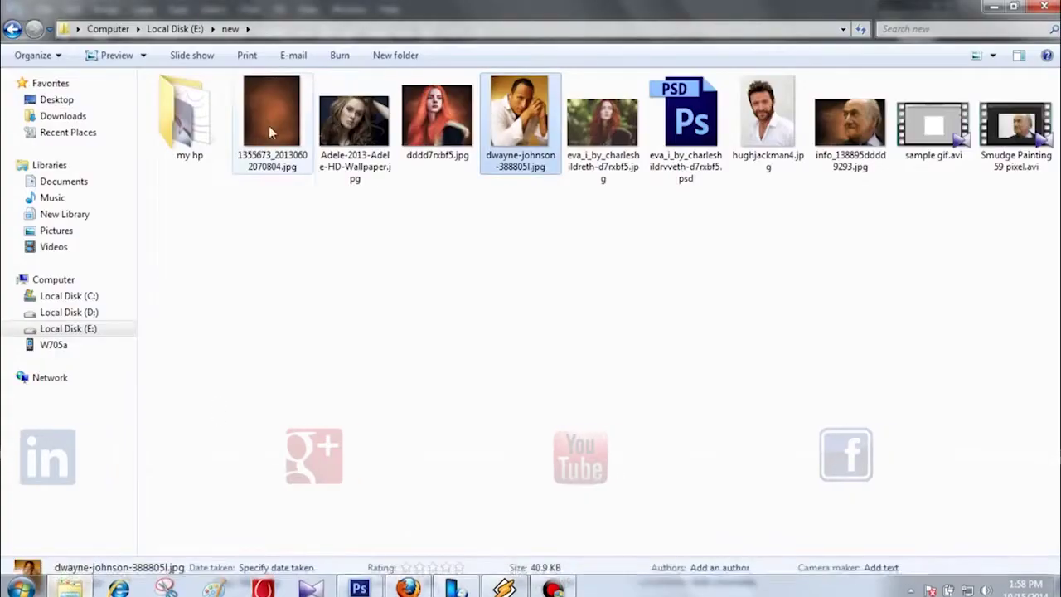
mouse_move(271, 132)
mouse_down()
mouse_move(370, 590)
mouse_move(515, 497)
mouse_up()
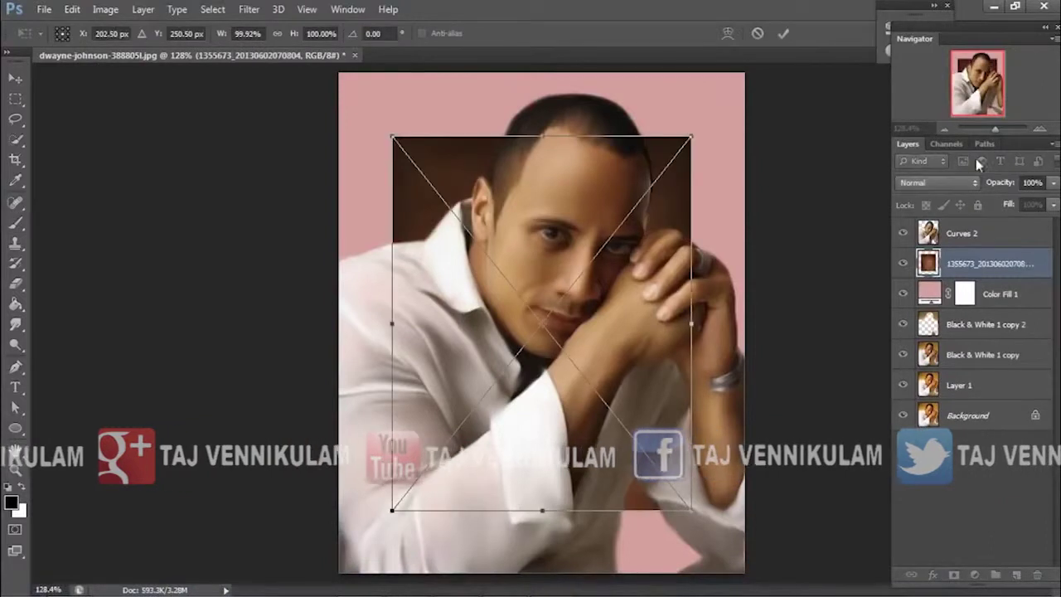
drag(995, 133, 983, 131)
mouse_move(684, 146)
mouse_down()
mouse_move(735, 71)
mouse_move(759, 68)
mouse_up()
mouse_move(400, 68)
mouse_down()
mouse_move(303, 51)
mouse_move(325, 49)
mouse_up()
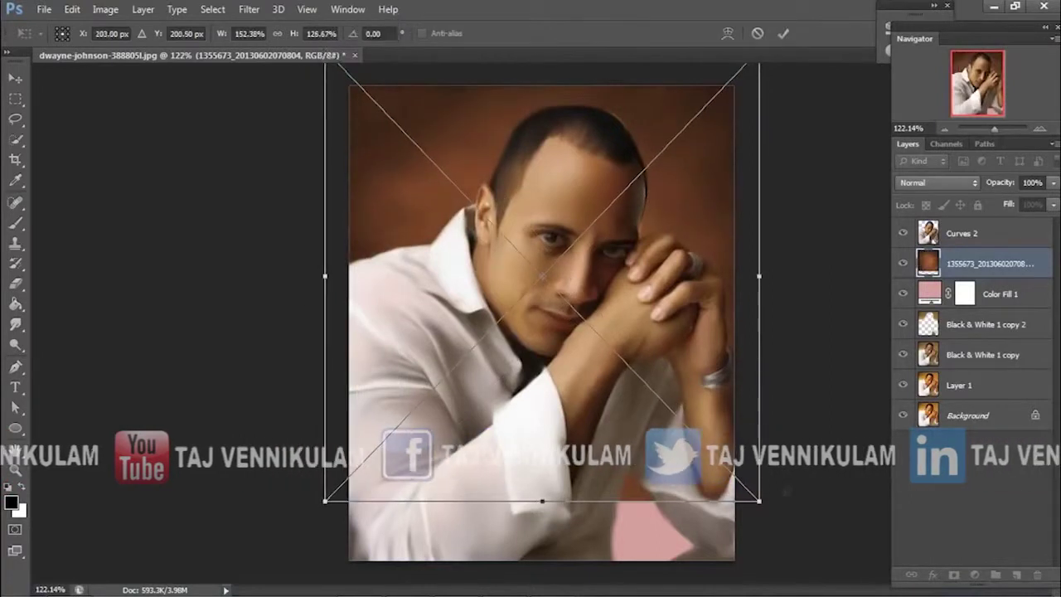
drag(759, 501, 776, 578)
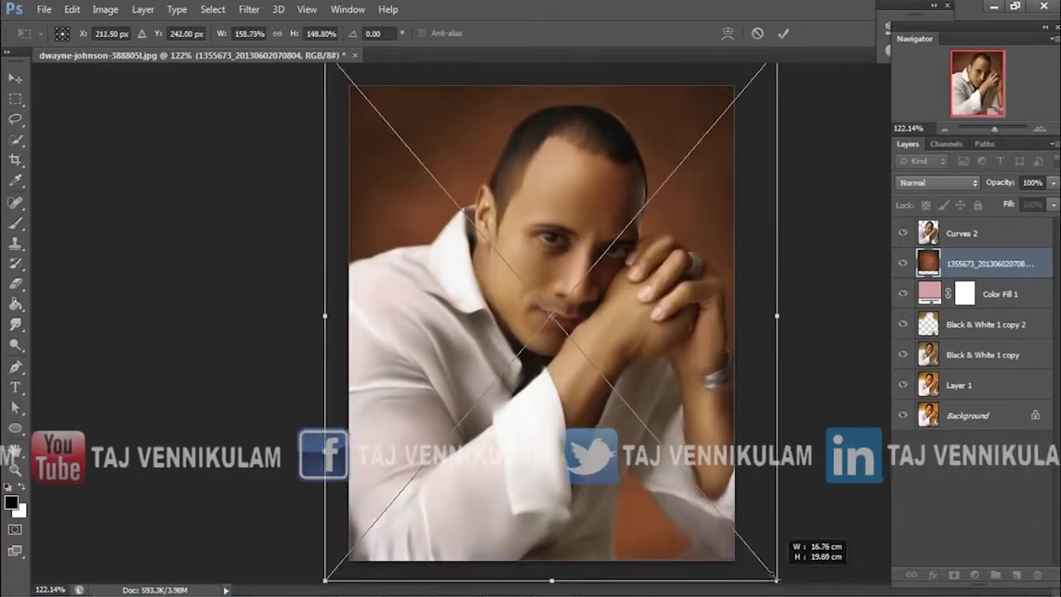
key(Return)
Rasterize the placed background layer and zoom to about 223% on the face.
key(b)
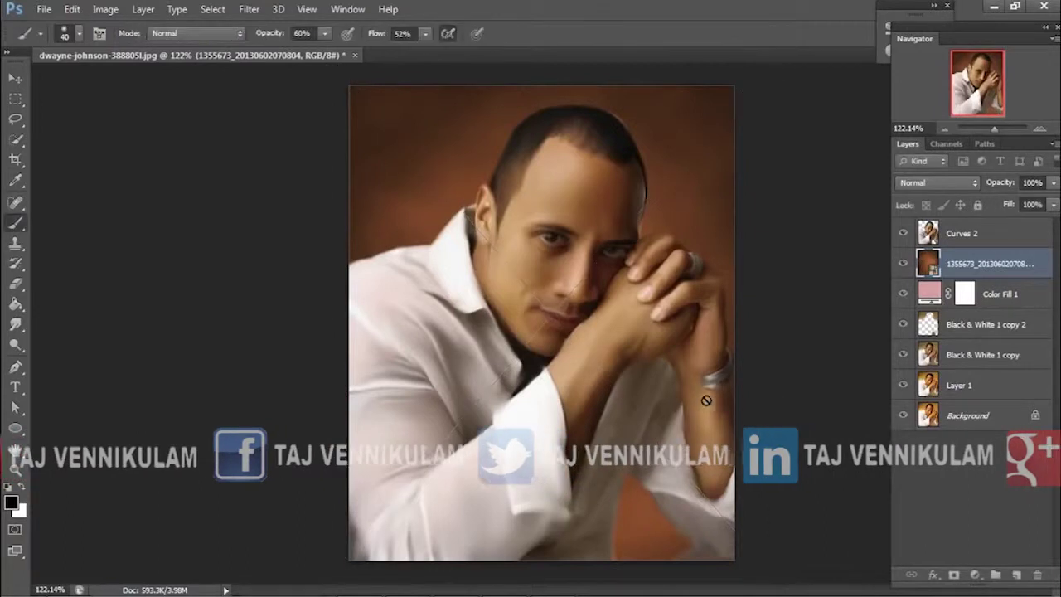
right_click(990, 264)
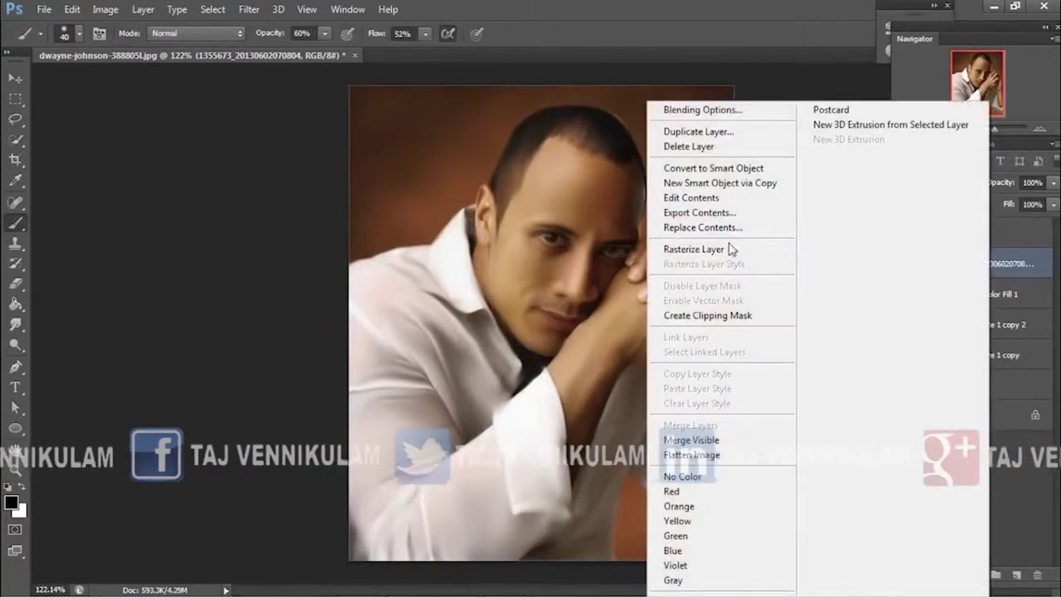
click(729, 248)
key(alt+bracketright)
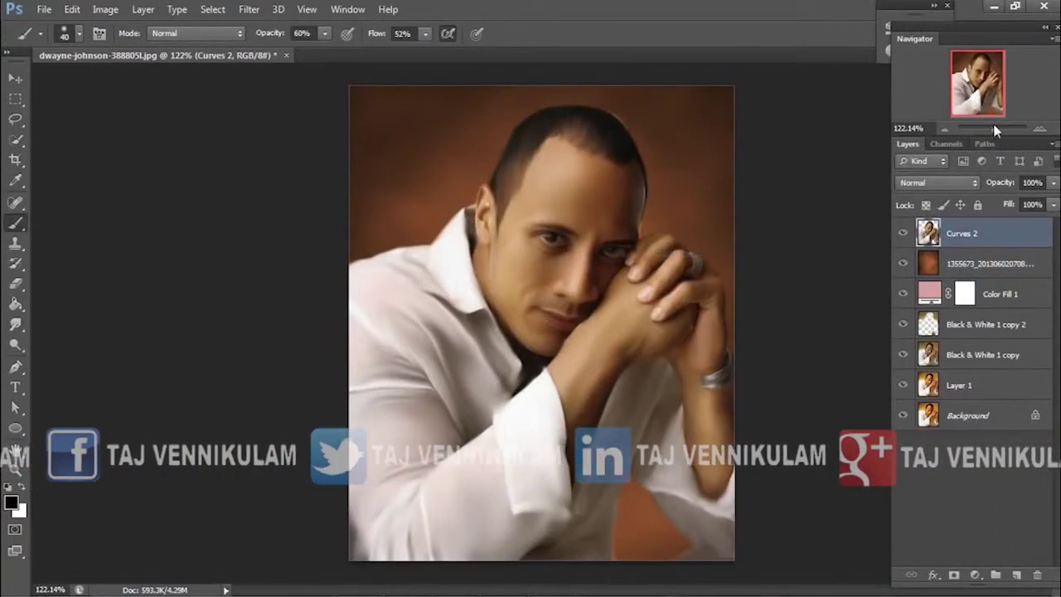
drag(994, 128, 1001, 128)
scroll(536, 179, up, 3)
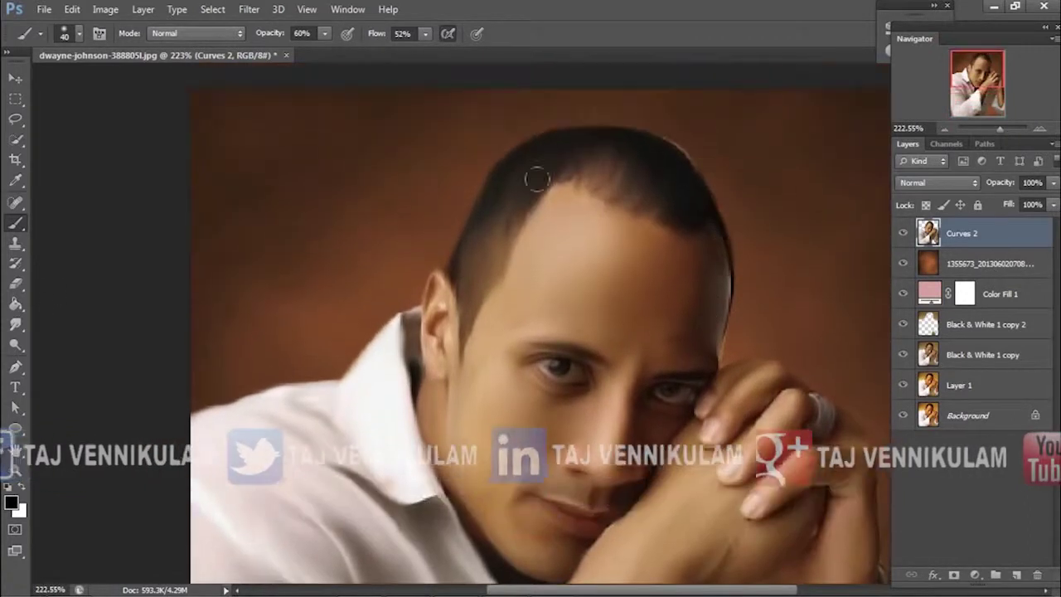
Pick the Smudge tool, zoom out to about 142%, and add an empty Layer 2 above Curves 2.
click(16, 325)
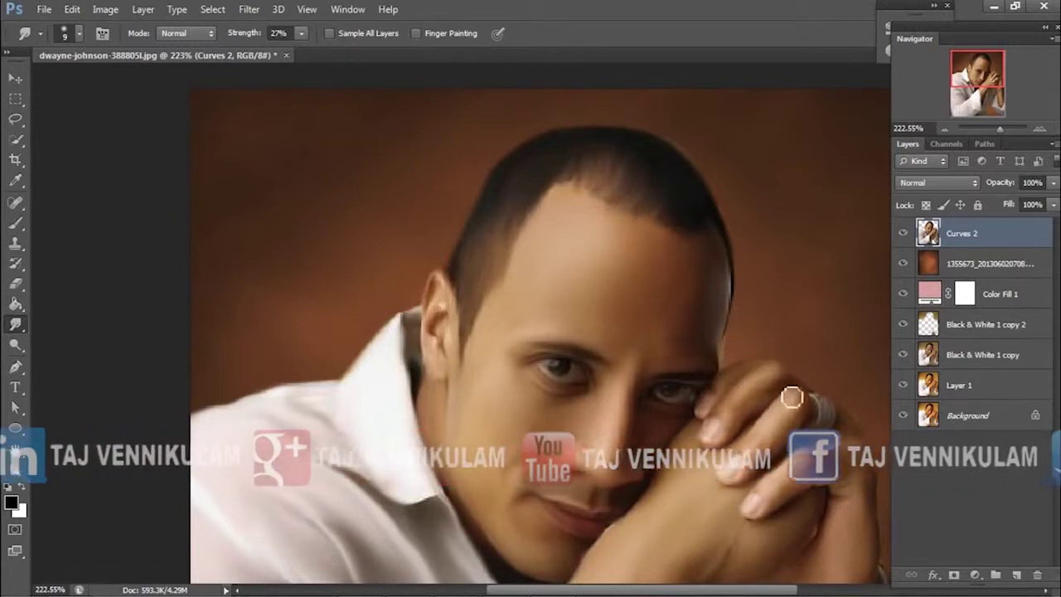
scroll(793, 390, down, 2)
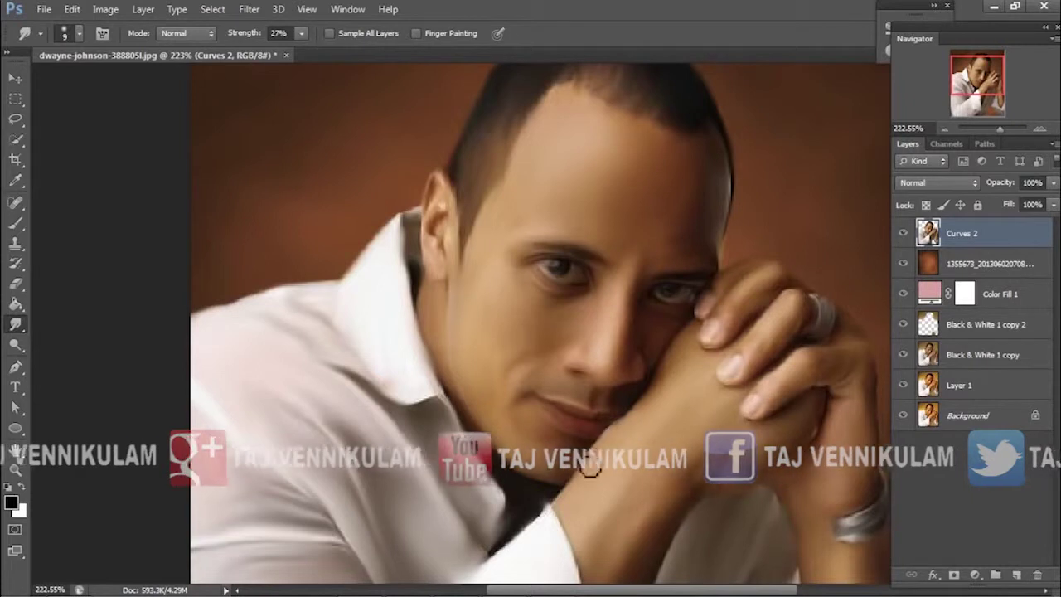
scroll(752, 372, down, 1)
drag(1000, 129, 999, 131)
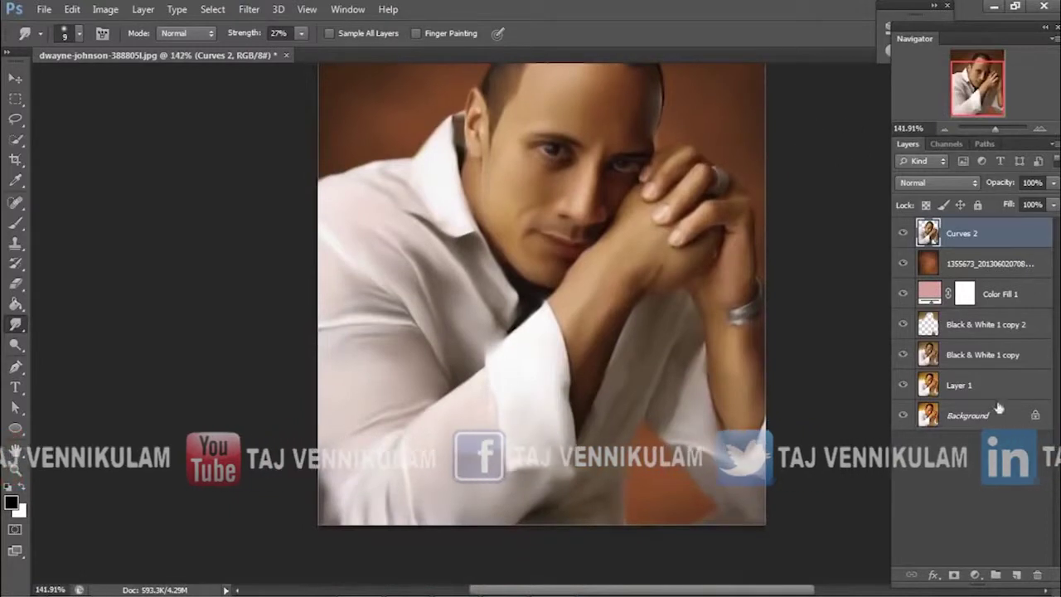
key(ctrl+shift+alt+n)
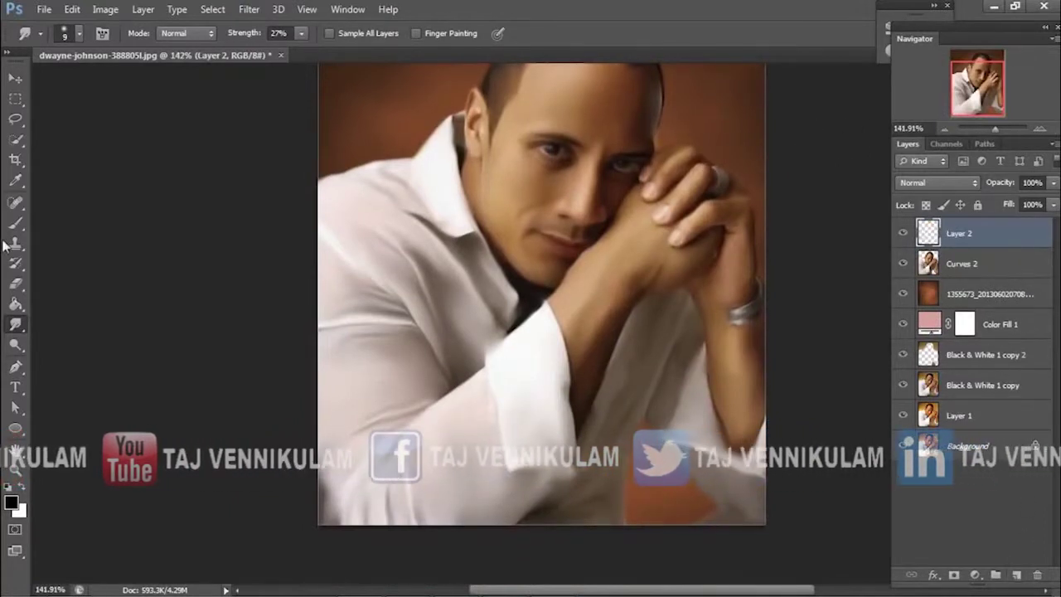
Quick-select the whole figure across the shirt on the Curves 2 layer.
click(15, 141)
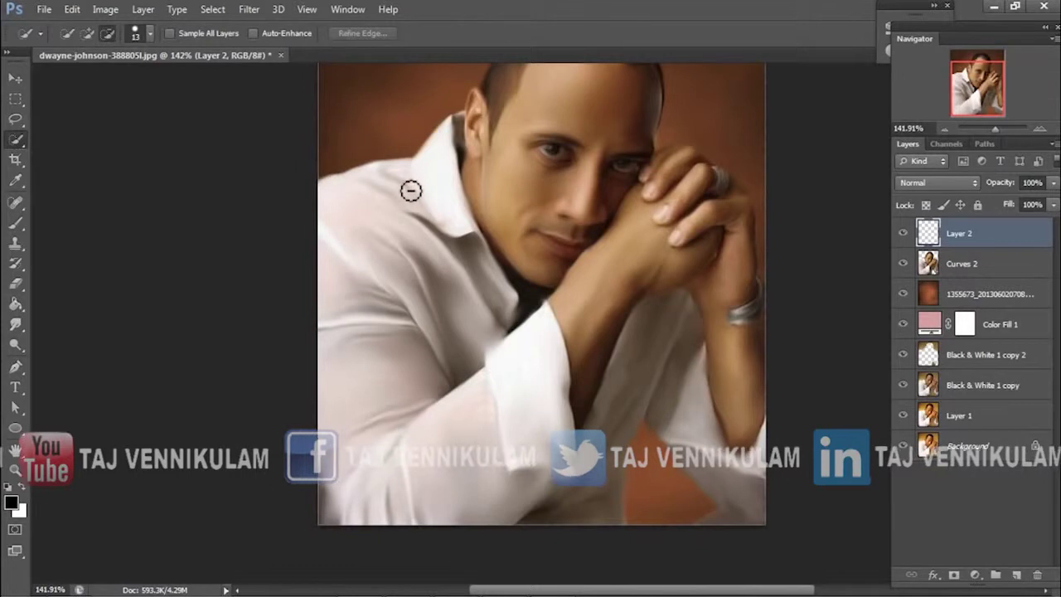
click(406, 190)
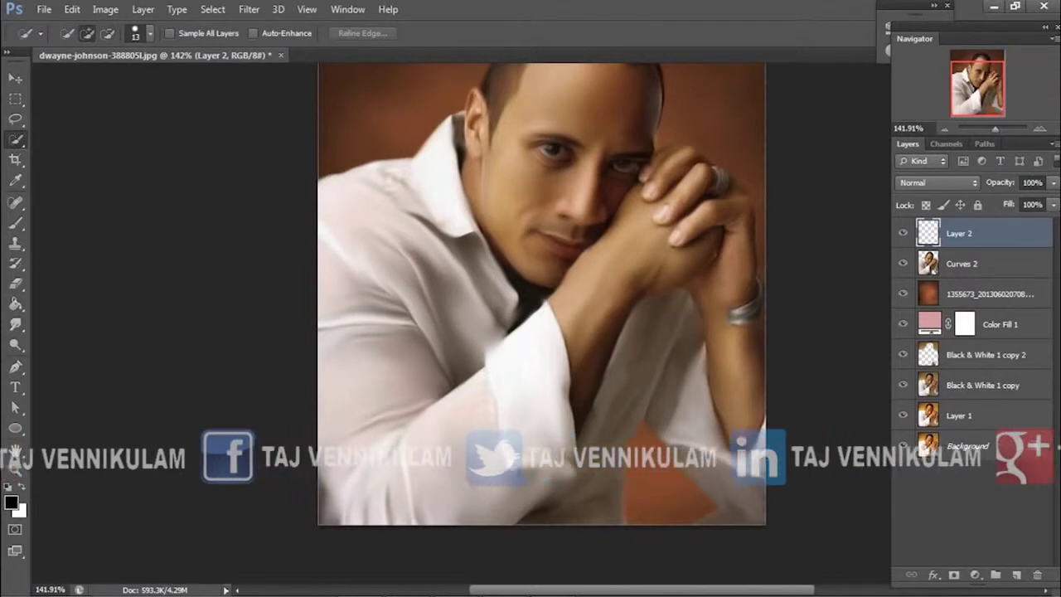
drag(367, 276, 365, 220)
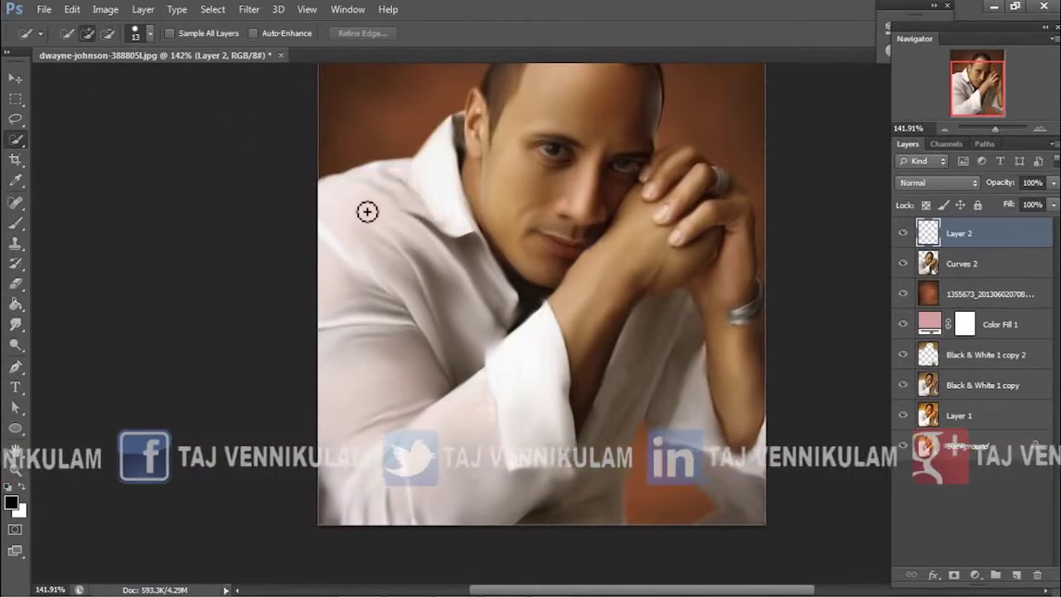
key(ctrl+d)
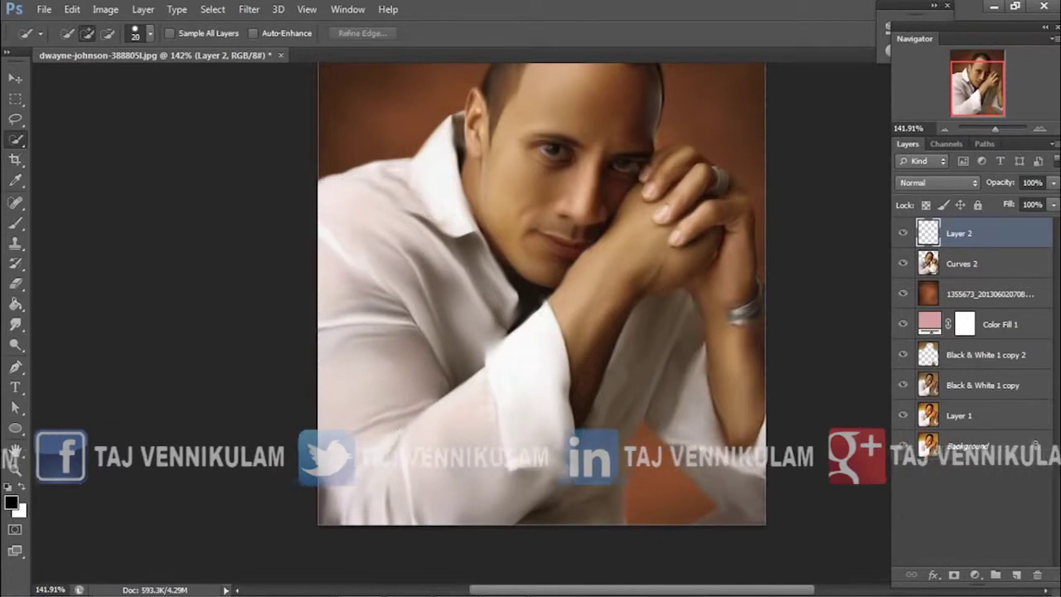
key(alt+bracketleft)
drag(410, 419, 505, 408)
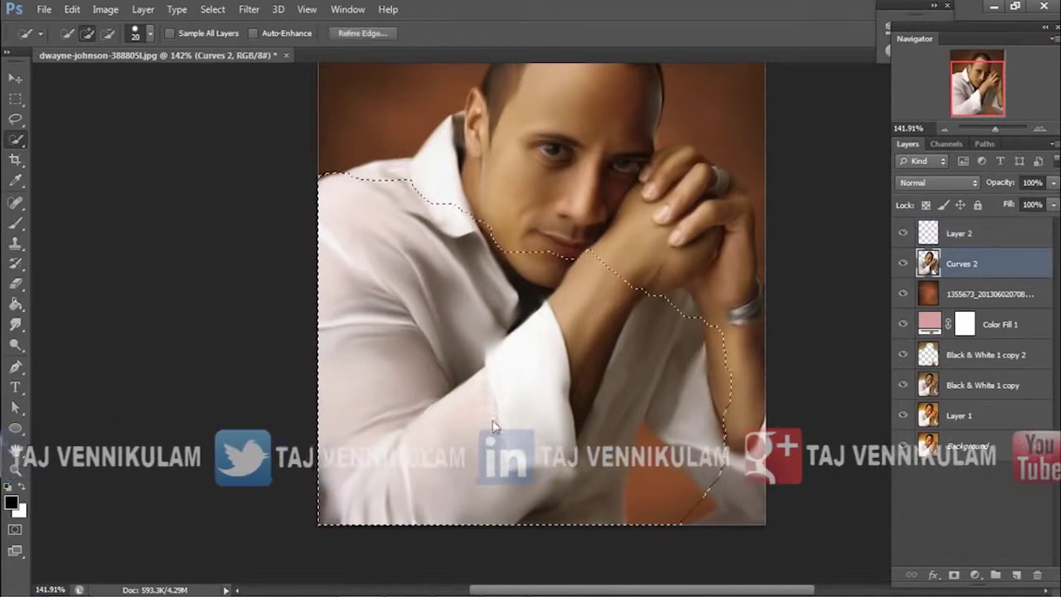
scroll(786, 215, up, 3)
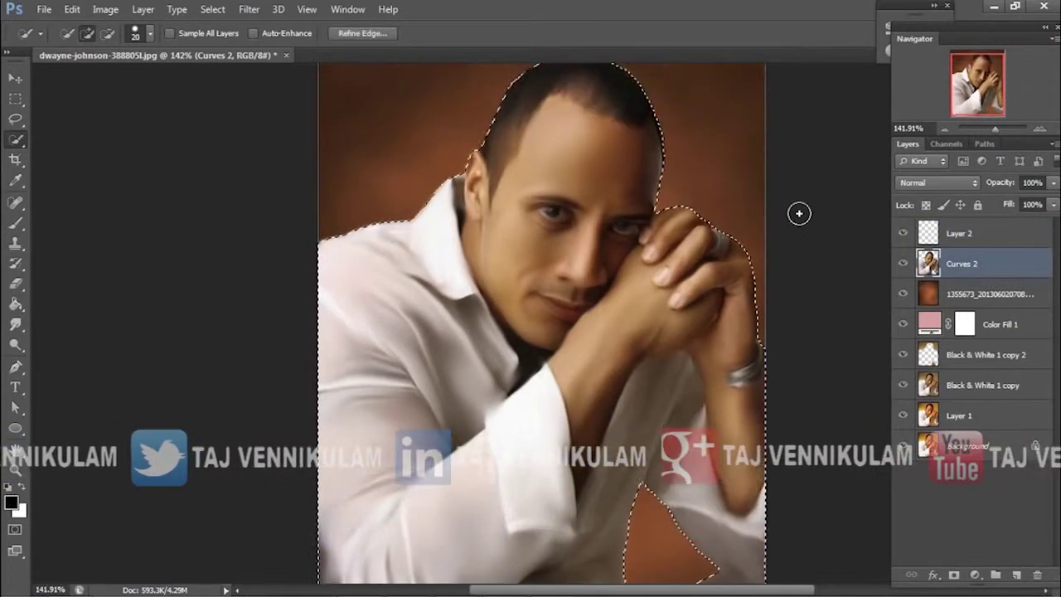
Subtract the hair, face, jaw, hands and forearm from the selection.
click(107, 33)
drag(502, 104, 579, 197)
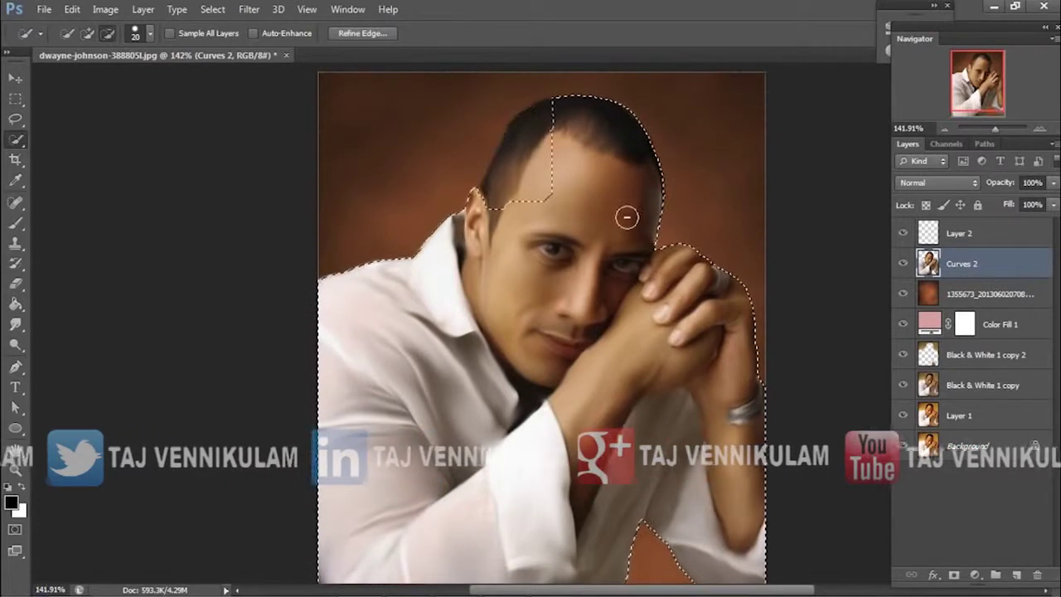
mouse_move(471, 189)
mouse_down()
mouse_move(533, 315)
mouse_move(663, 283)
mouse_move(678, 334)
mouse_up()
drag(713, 293, 652, 360)
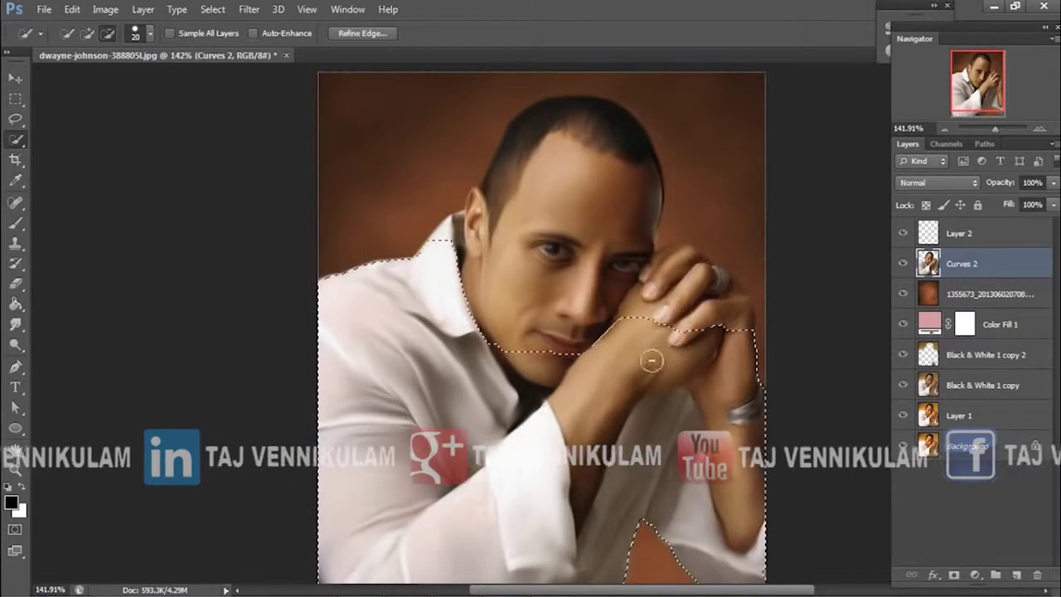
mouse_move(592, 397)
mouse_down()
mouse_move(687, 384)
mouse_move(734, 407)
mouse_move(748, 520)
mouse_up()
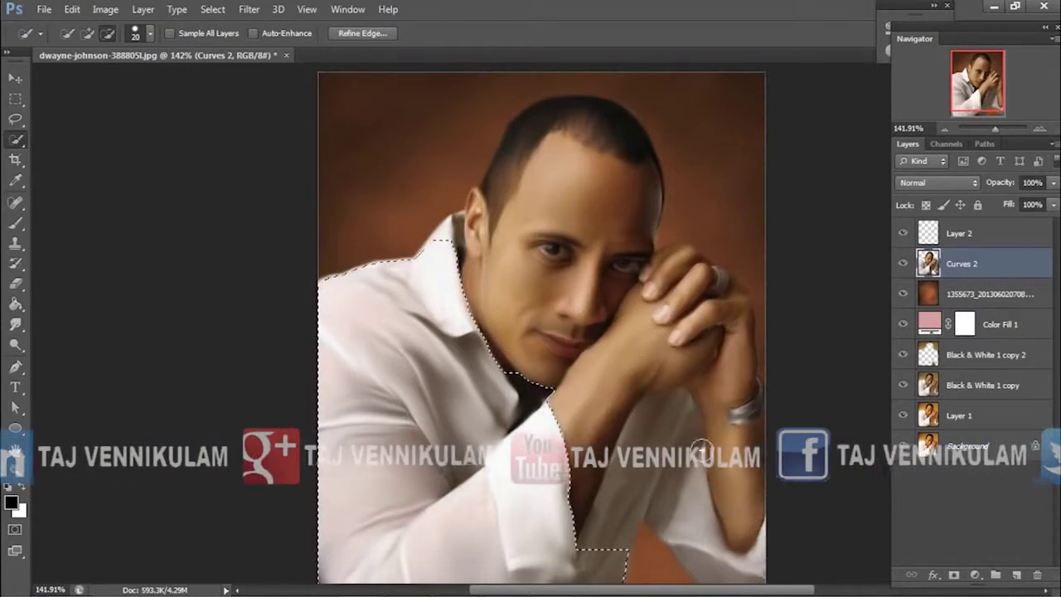
Add the lower right shirt and sleeve, remove the collar and neck, and select Layer 2.
click(86, 34)
mouse_move(664, 574)
mouse_down()
mouse_move(729, 573)
mouse_move(687, 511)
mouse_move(673, 455)
mouse_up()
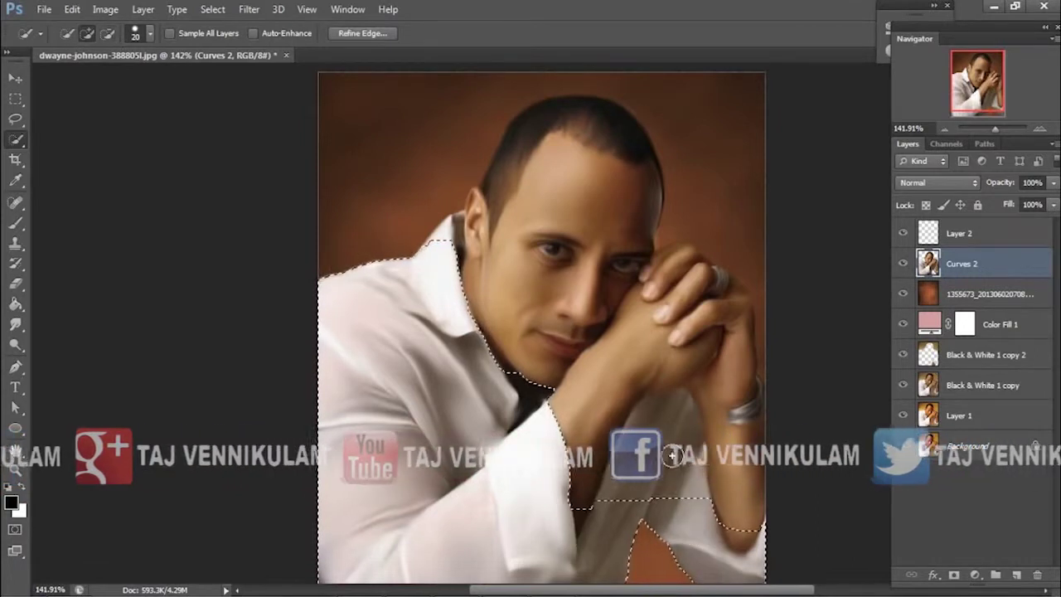
mouse_move(669, 417)
mouse_down()
mouse_move(676, 404)
mouse_move(670, 414)
mouse_up()
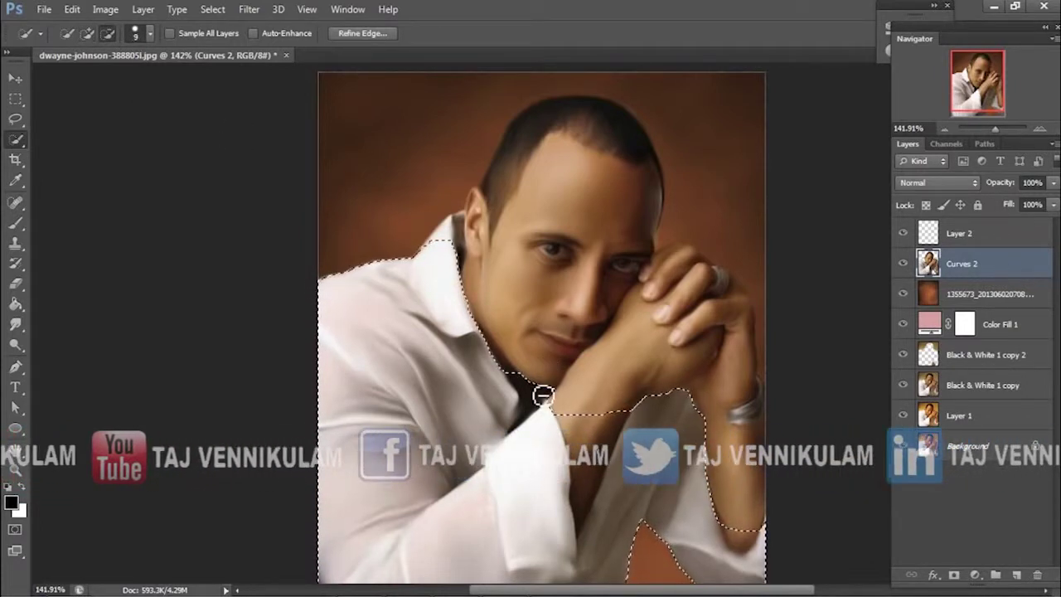
mouse_move(529, 382)
mouse_down()
mouse_move(587, 427)
mouse_move(590, 505)
mouse_up()
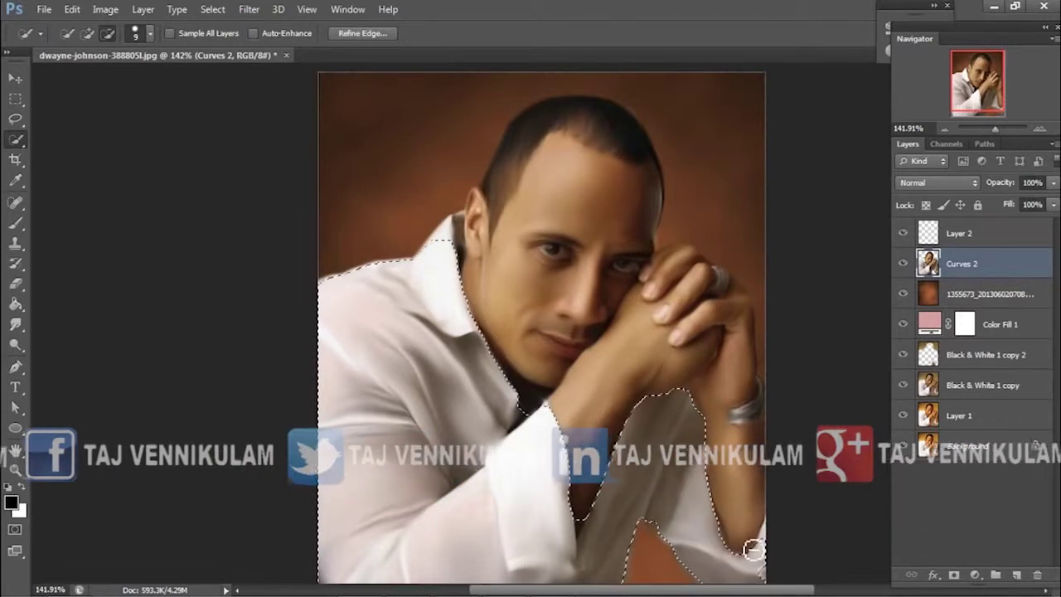
click(87, 34)
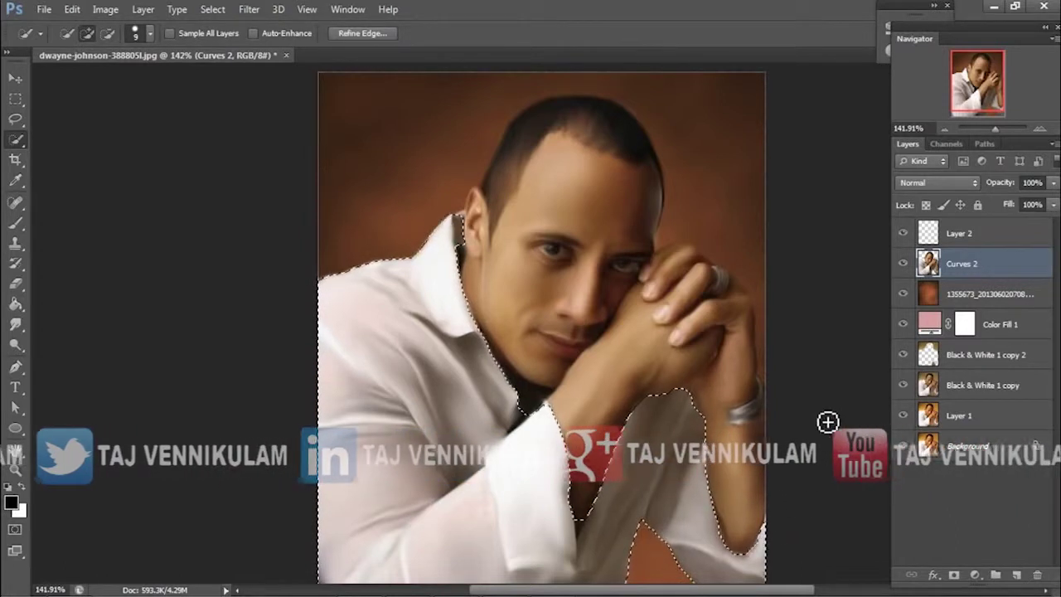
click(976, 235)
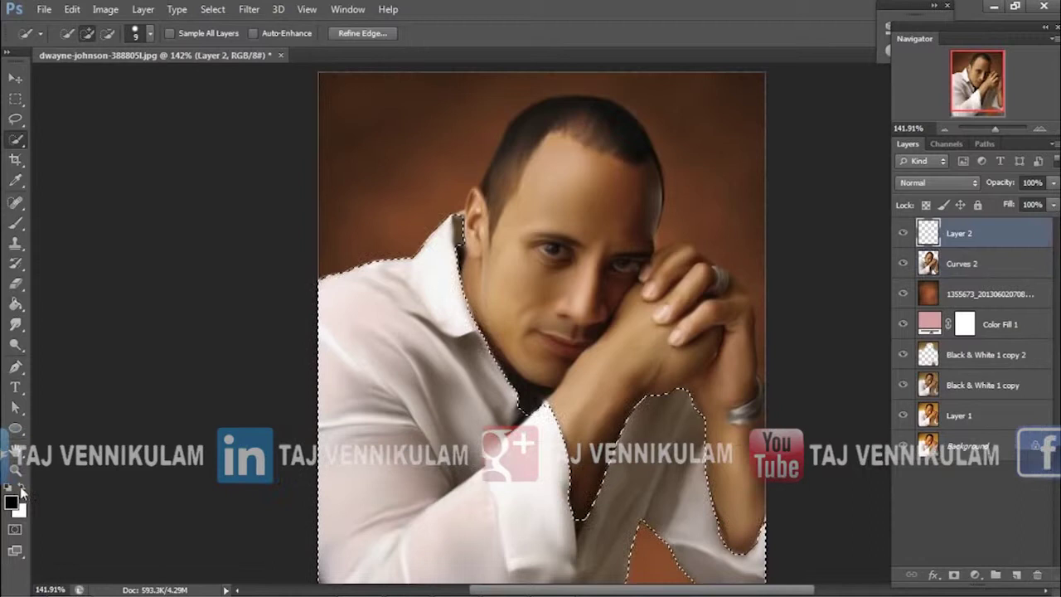
Paint white over the selected shirt with a size-100 brush to brighten it.
click(15, 222)
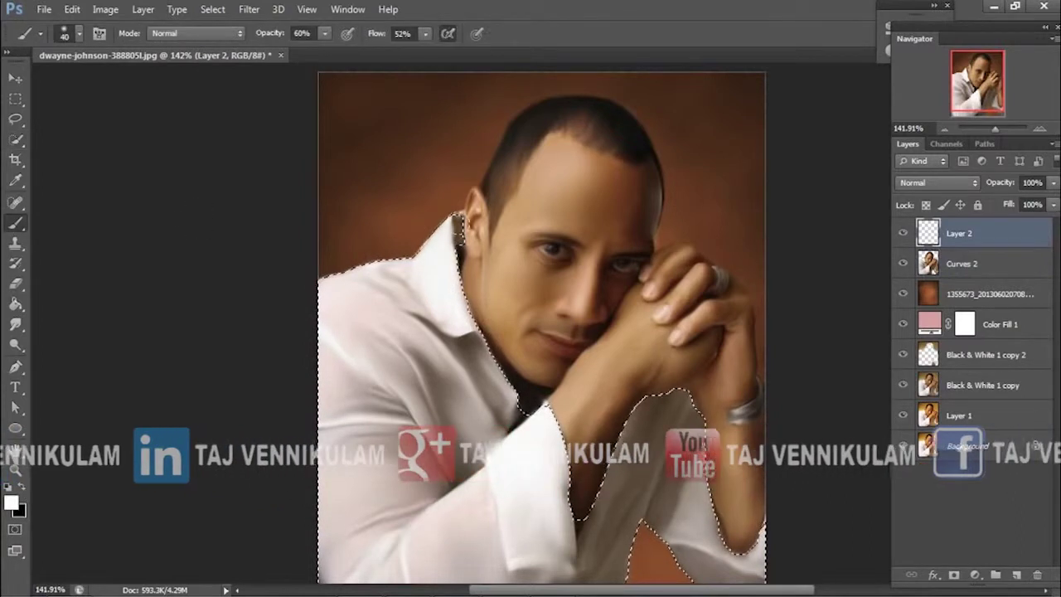
scroll(486, 211, down, 2)
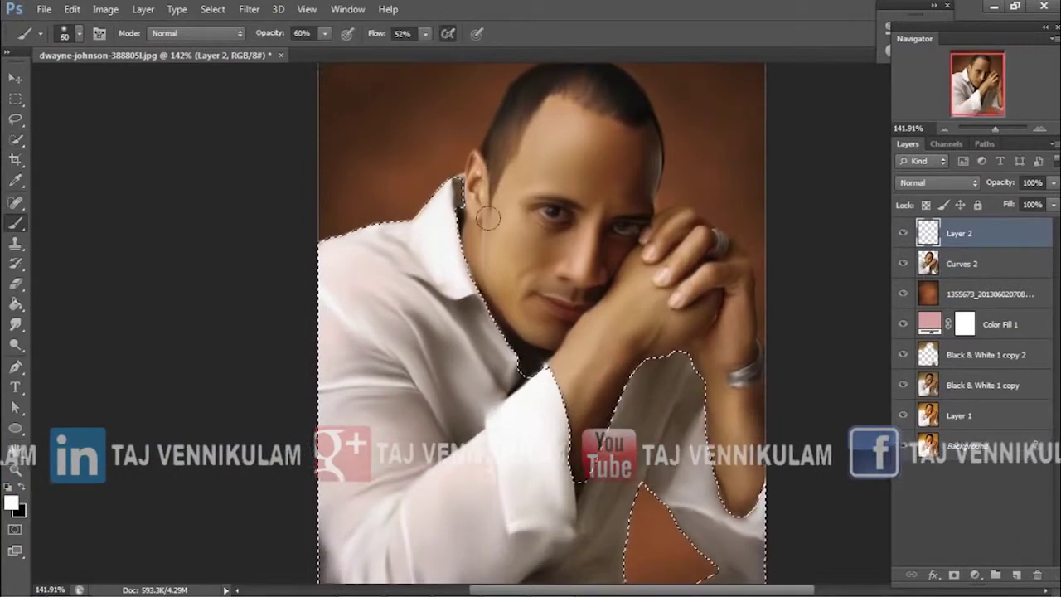
scroll(486, 211, down, 1)
scroll(485, 208, down, 1)
key(bracketright)
key(bracketright)
key(bracketright)
drag(447, 158, 387, 415)
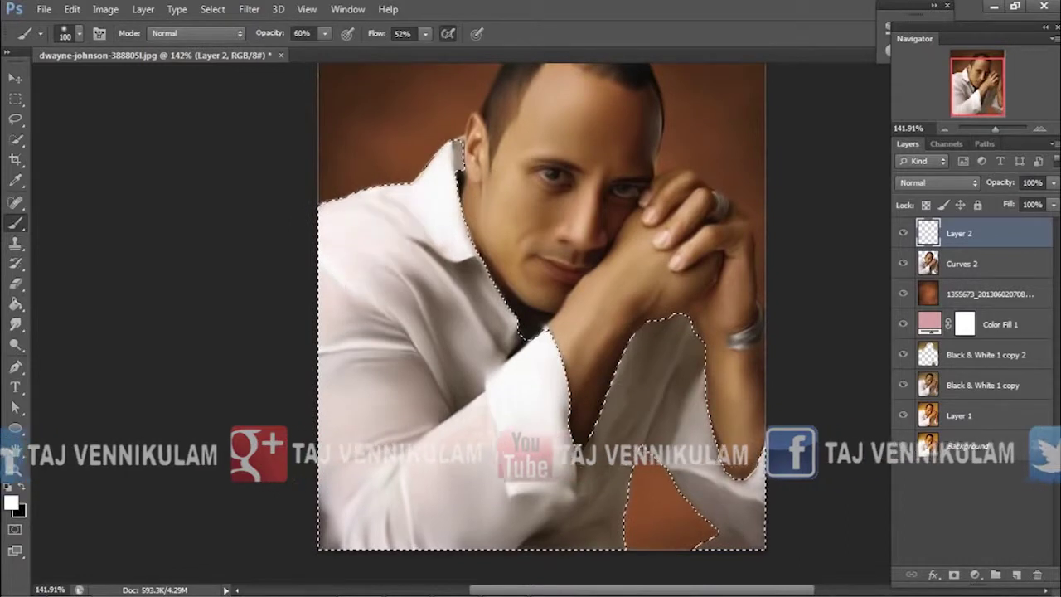
mouse_move(613, 414)
mouse_down()
mouse_move(688, 377)
mouse_move(738, 489)
mouse_up()
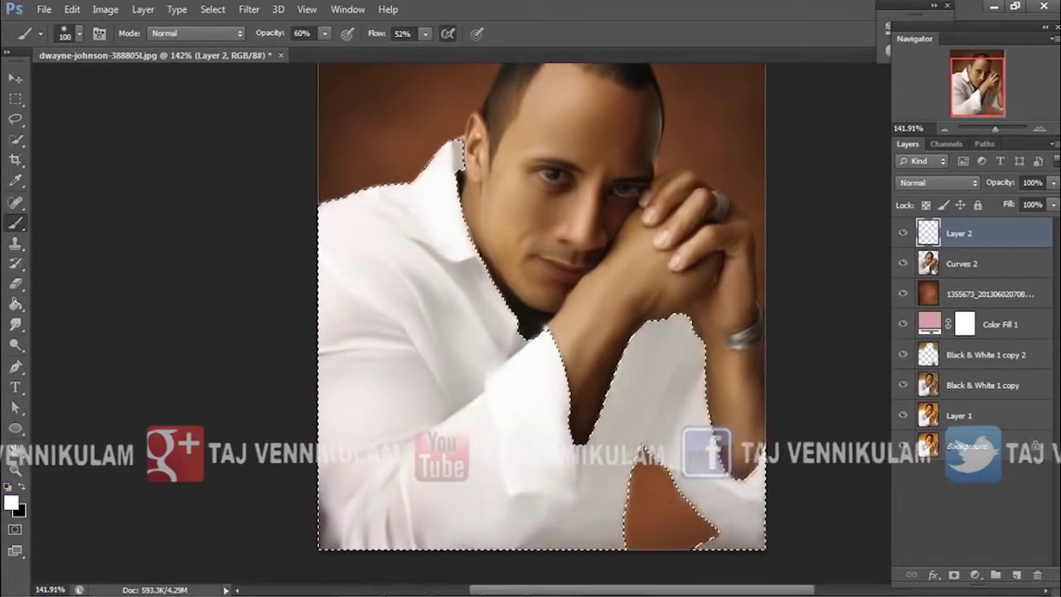
drag(580, 531, 357, 514)
mouse_move(381, 398)
mouse_down()
mouse_move(412, 195)
mouse_move(536, 379)
mouse_move(688, 398)
mouse_move(661, 446)
mouse_up()
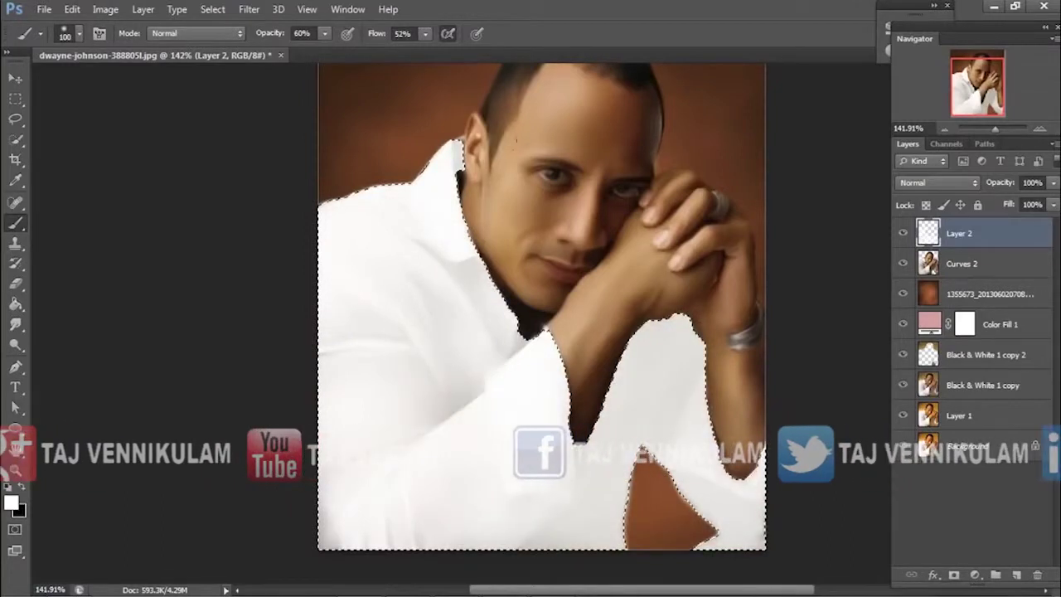
scroll(541, 323, up, 1)
scroll(541, 323, up, 1)
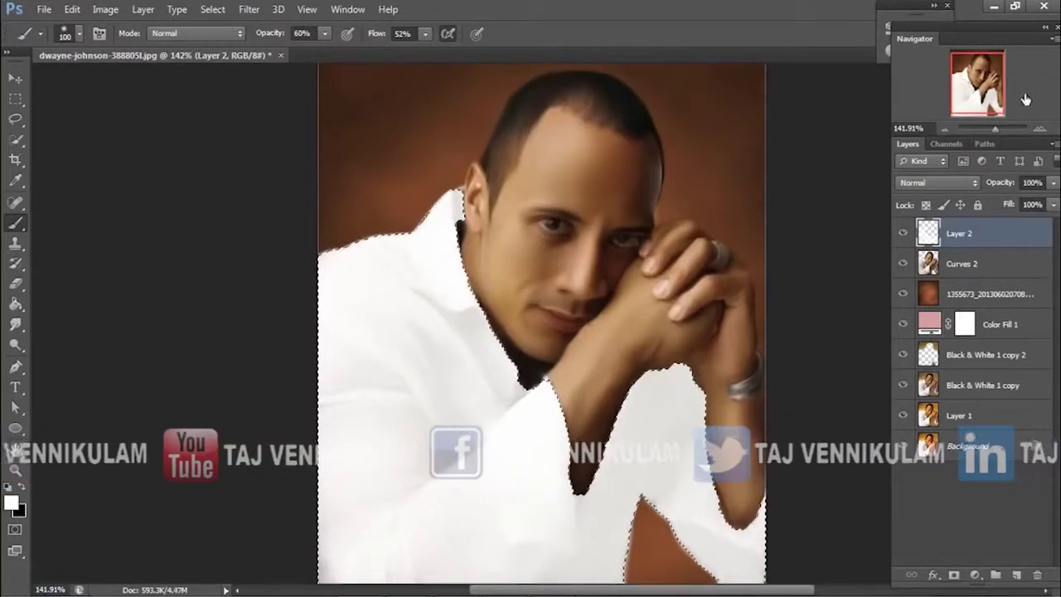
Drop the shirt selection and set Layer 2's blend mode to Soft Light.
key(ctrl+d)
drag(998, 128, 995, 127)
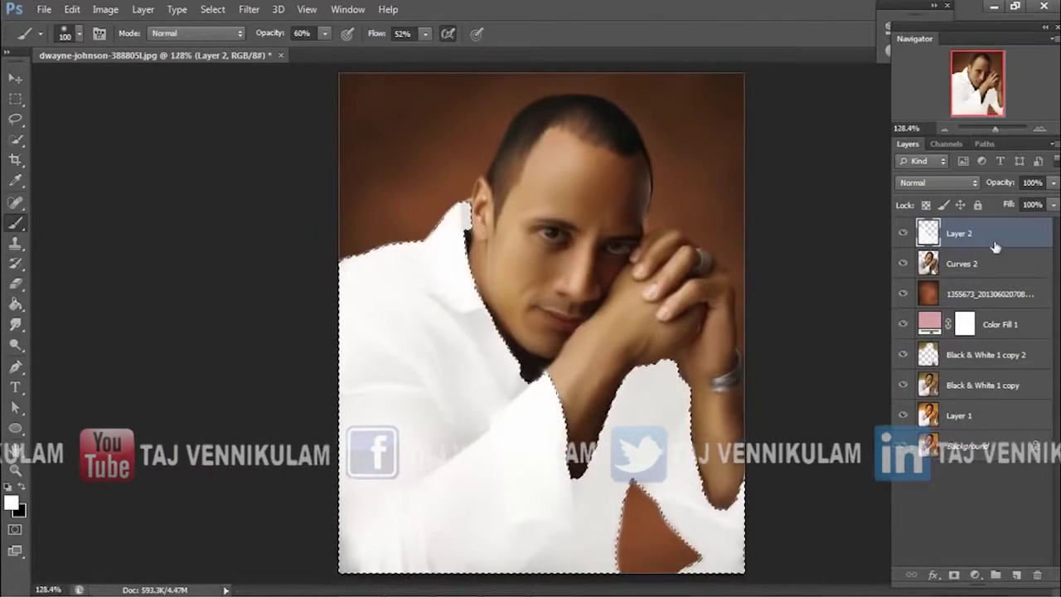
key(ctrl+u)
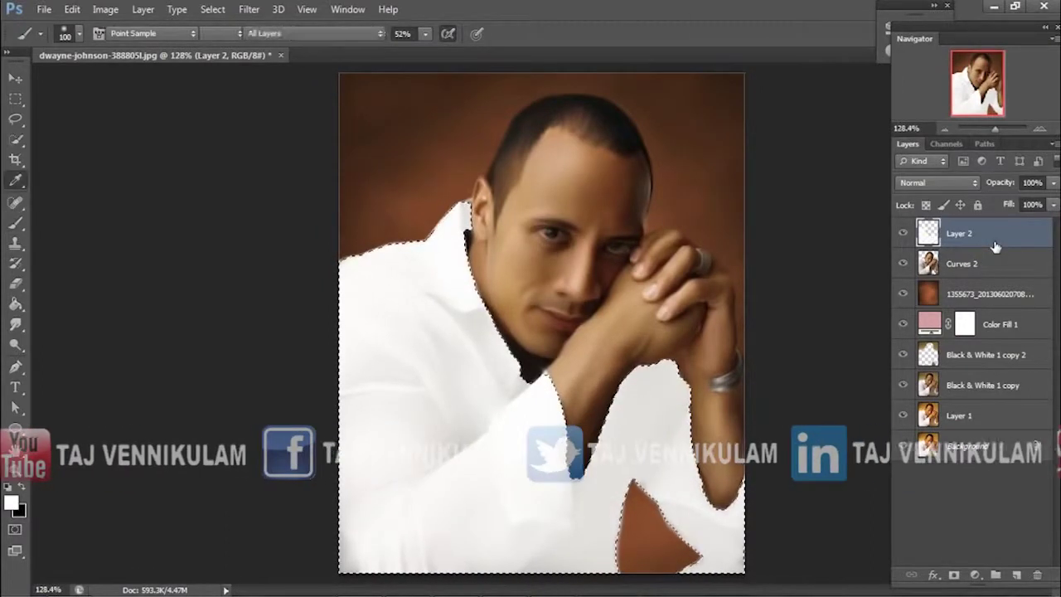
click(1025, 57)
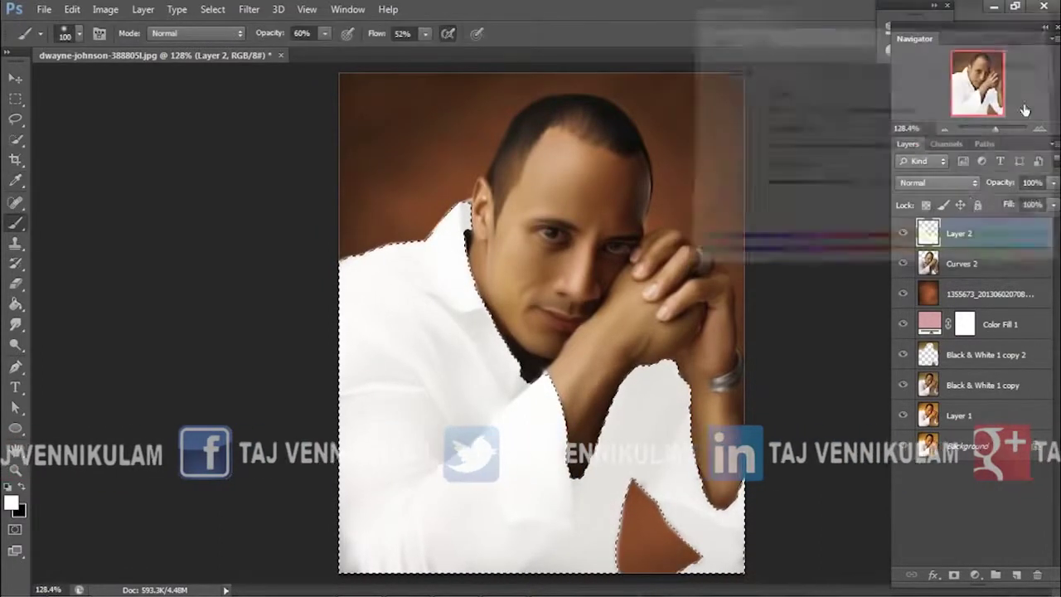
click(970, 182)
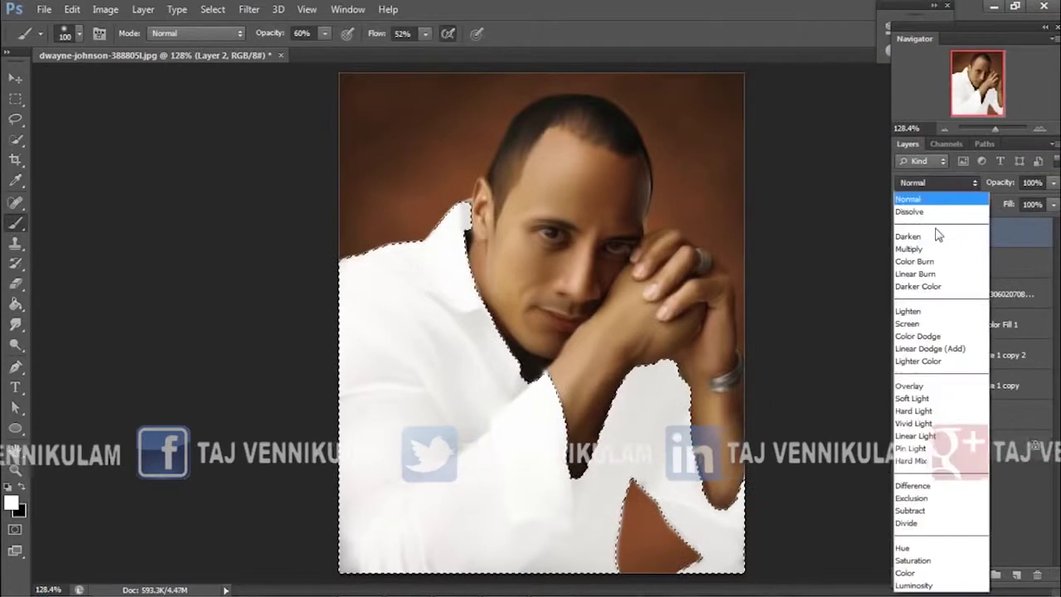
click(915, 399)
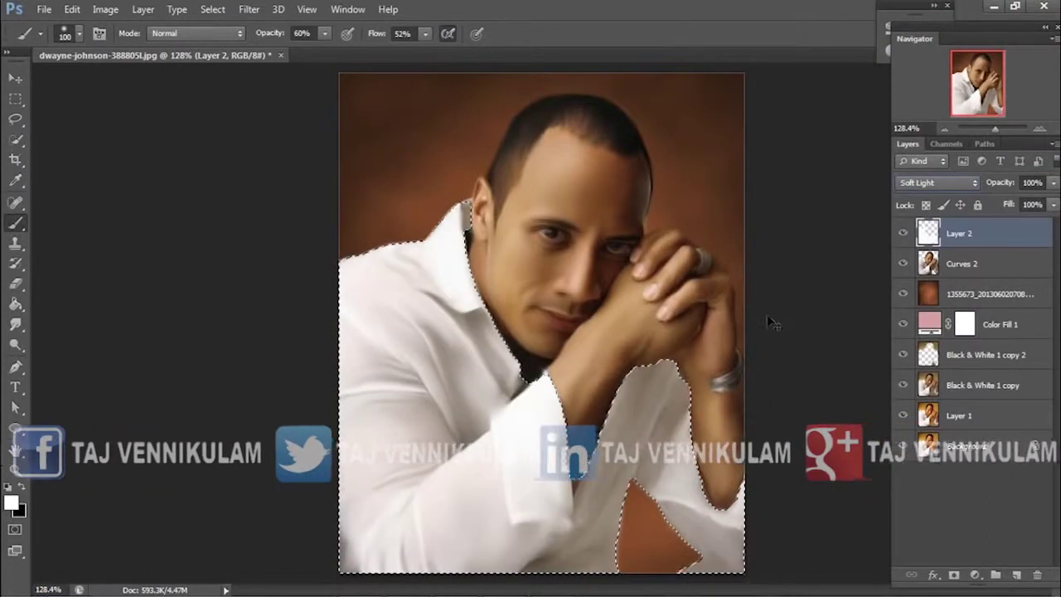
Colorize the shirt lavender with Hue 225, Saturation 48, Lightness -80.
key(ctrl+u)
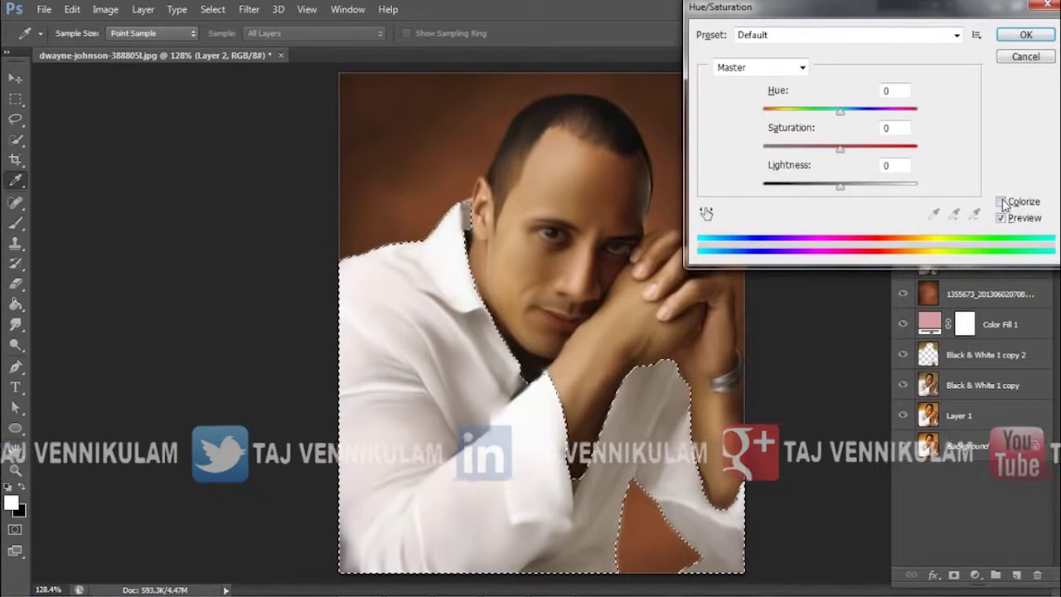
click(1000, 201)
drag(817, 193, 789, 193)
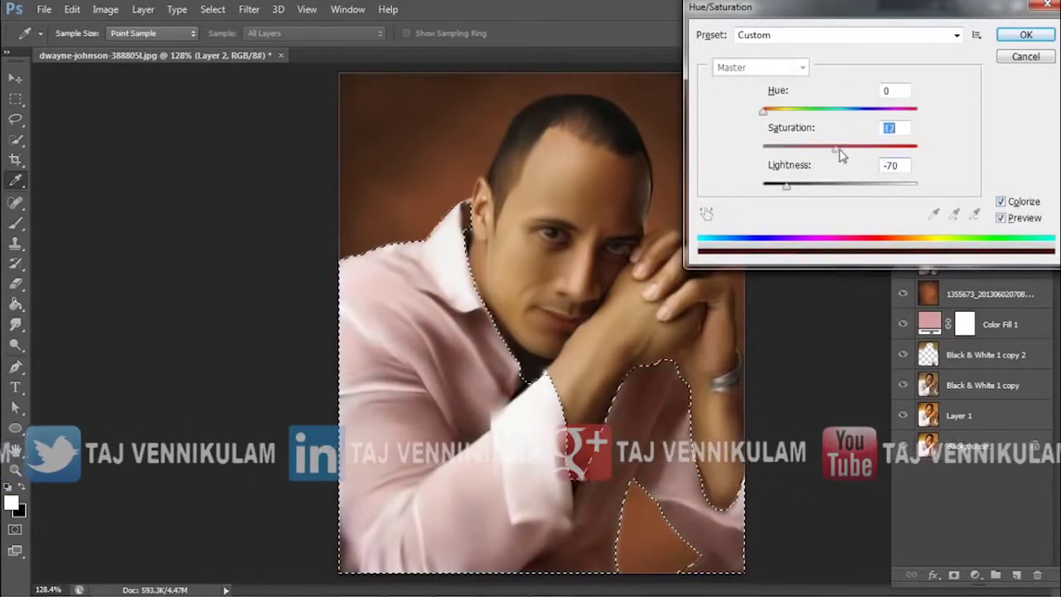
drag(840, 151, 844, 152)
mouse_move(763, 112)
mouse_down()
mouse_move(880, 122)
mouse_move(849, 125)
mouse_move(841, 160)
mouse_move(822, 162)
mouse_move(829, 189)
mouse_move(764, 191)
mouse_up()
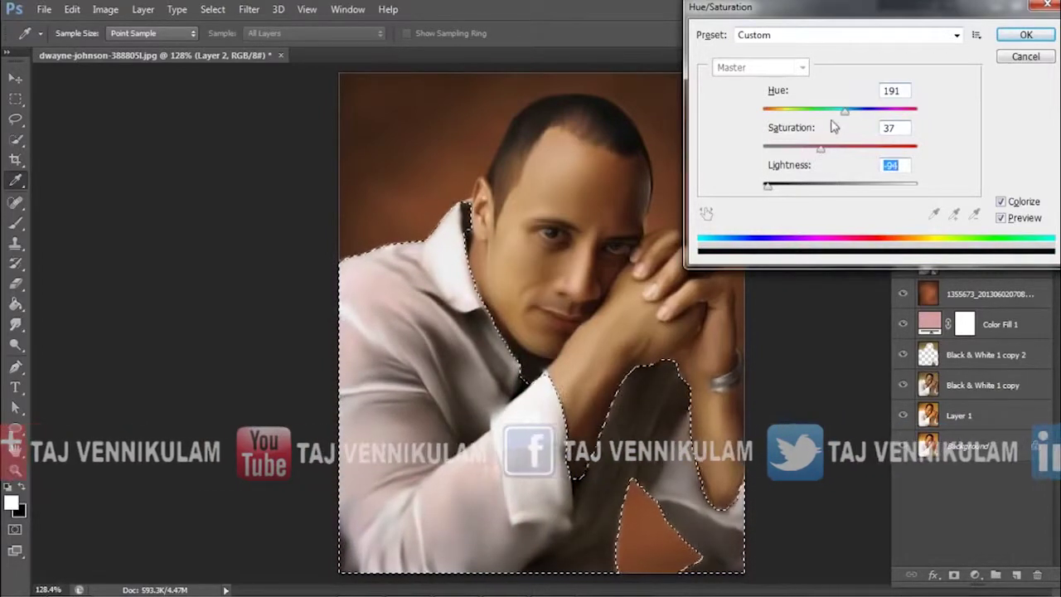
drag(849, 118, 877, 116)
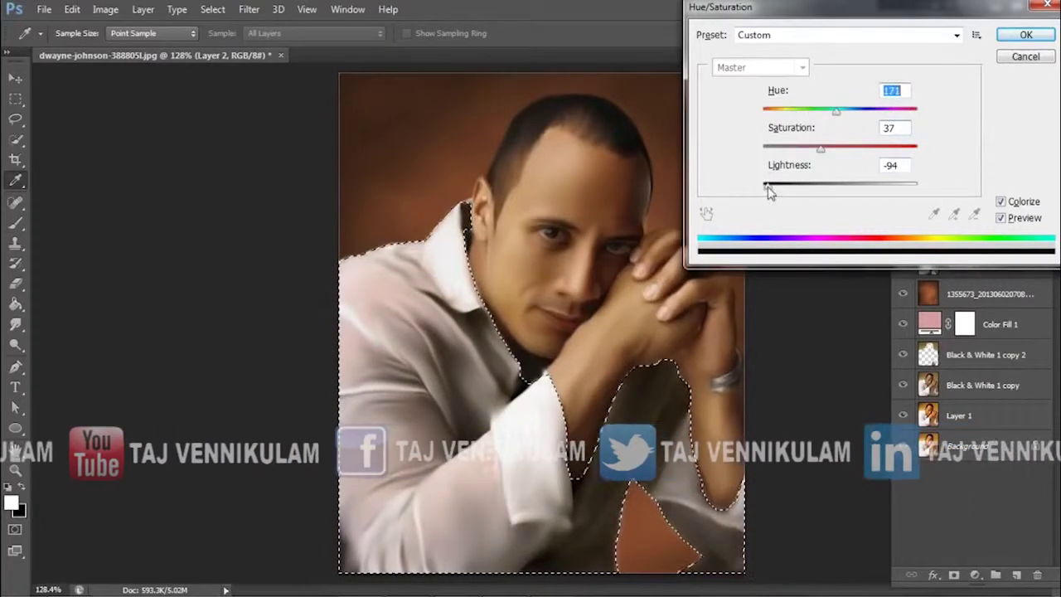
drag(768, 188, 779, 188)
drag(821, 152, 866, 154)
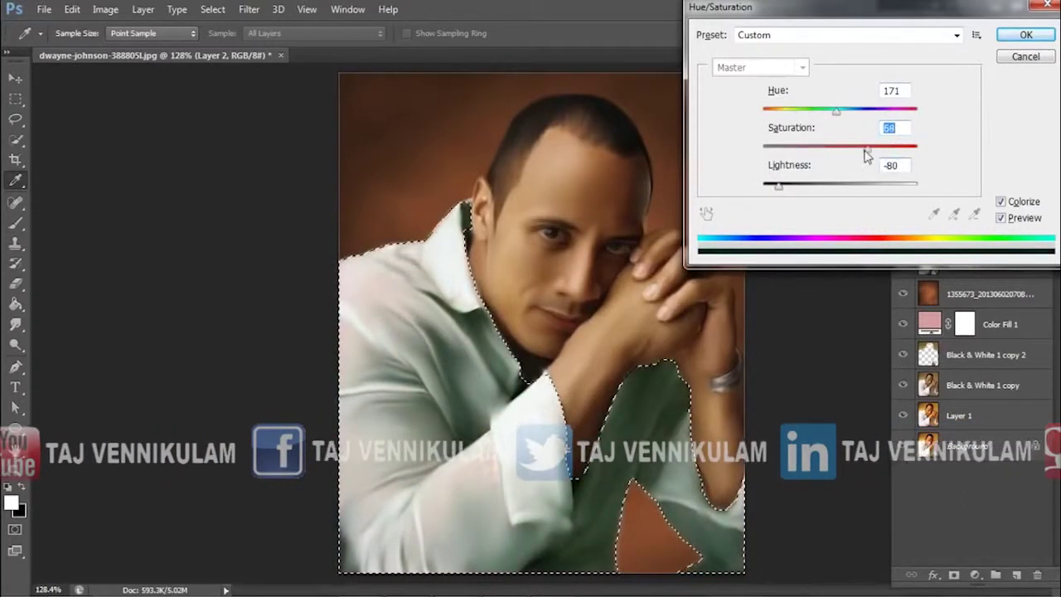
drag(836, 111, 860, 115)
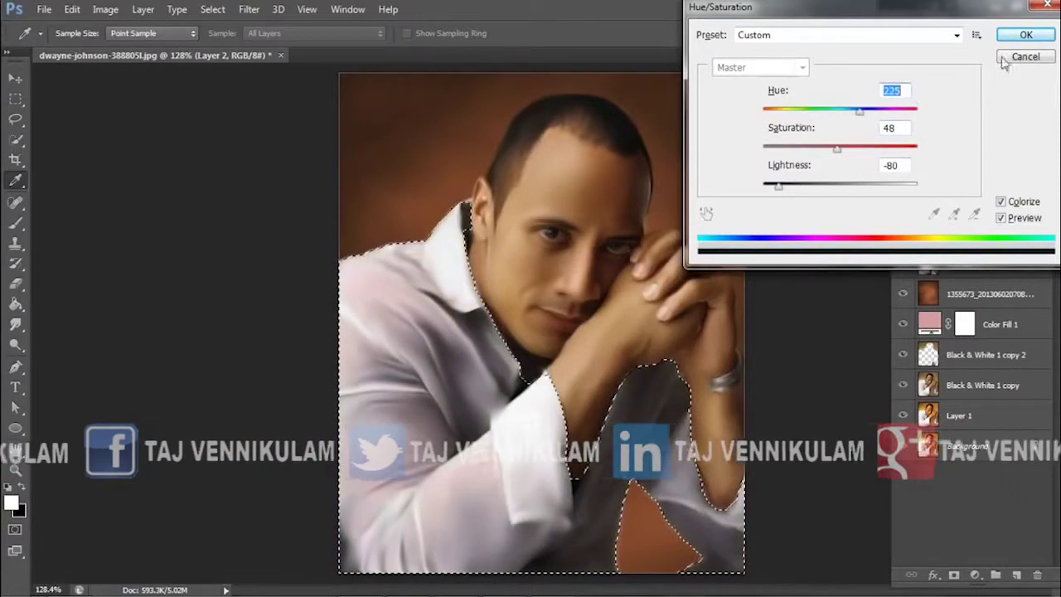
Apply the lavender tint and copy the tinted shirt into a new Layer 3.
click(1026, 35)
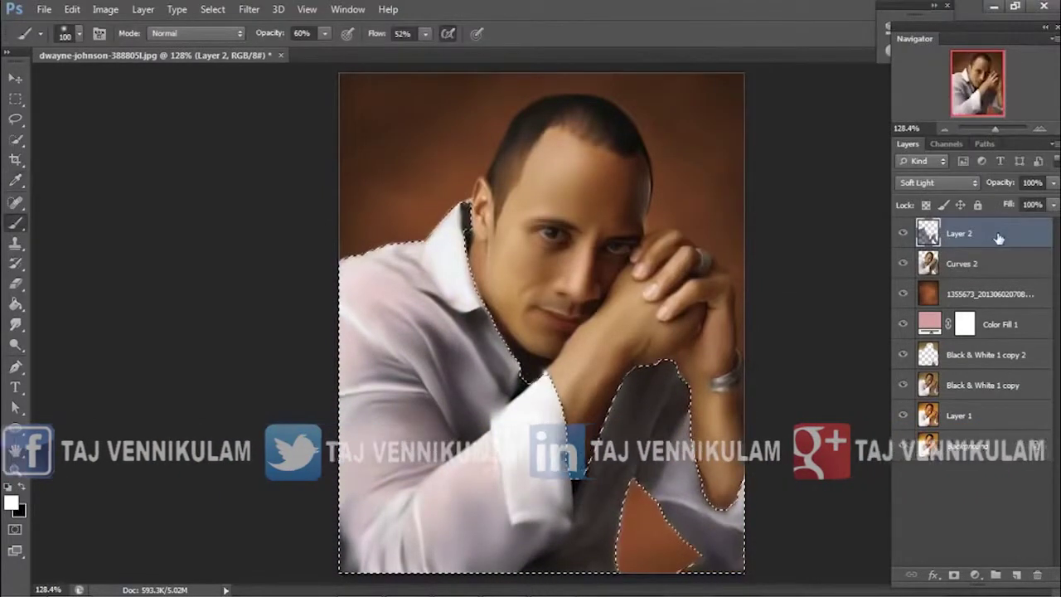
key(ctrl+j)
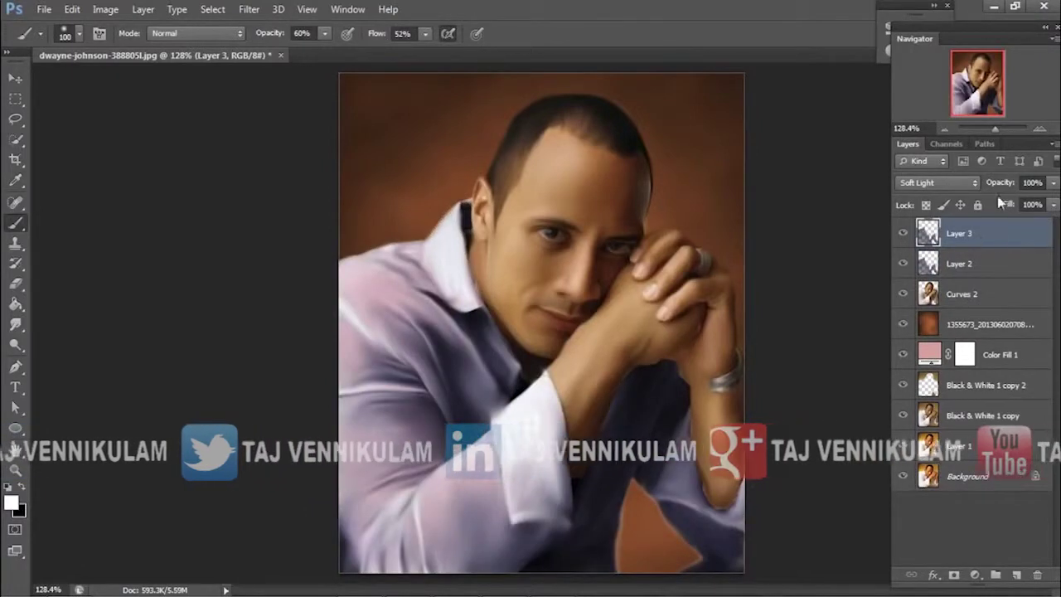
click(937, 182)
Set Layer 3 to Overlay blending at 45% opacity.
click(908, 387)
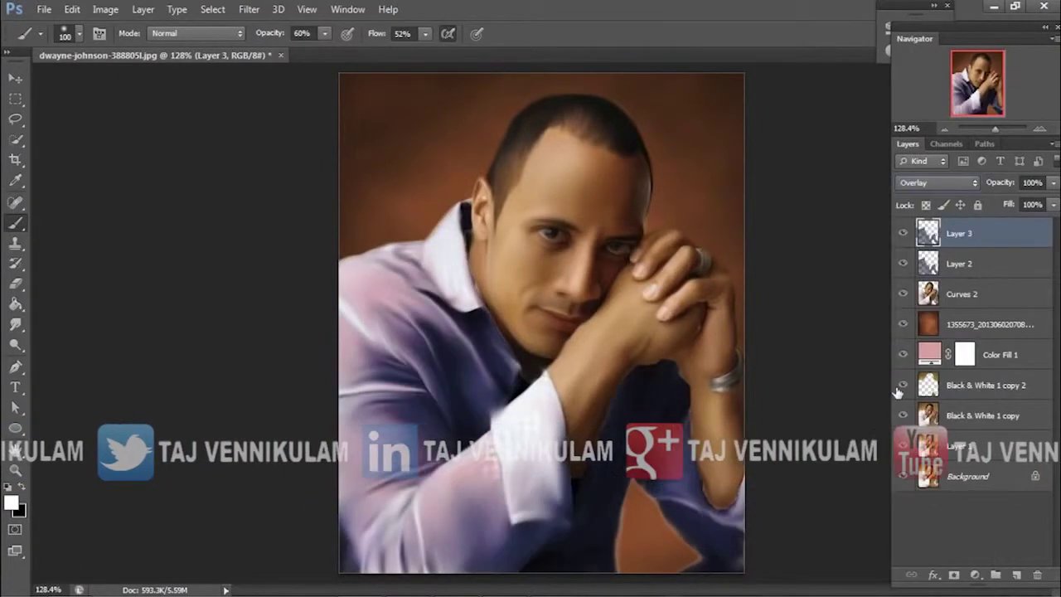
click(1053, 184)
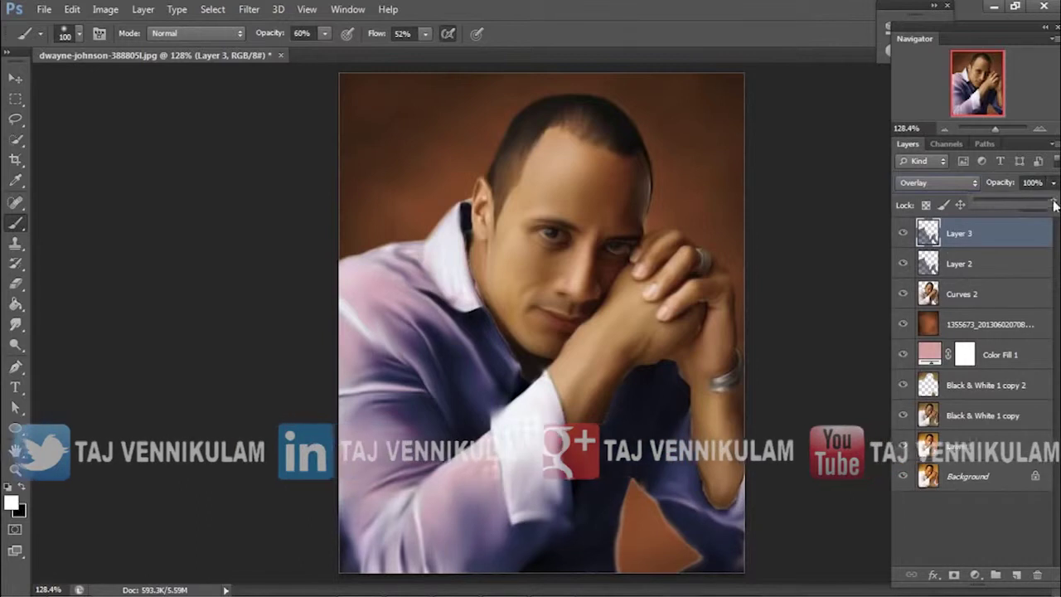
drag(1036, 206, 995, 208)
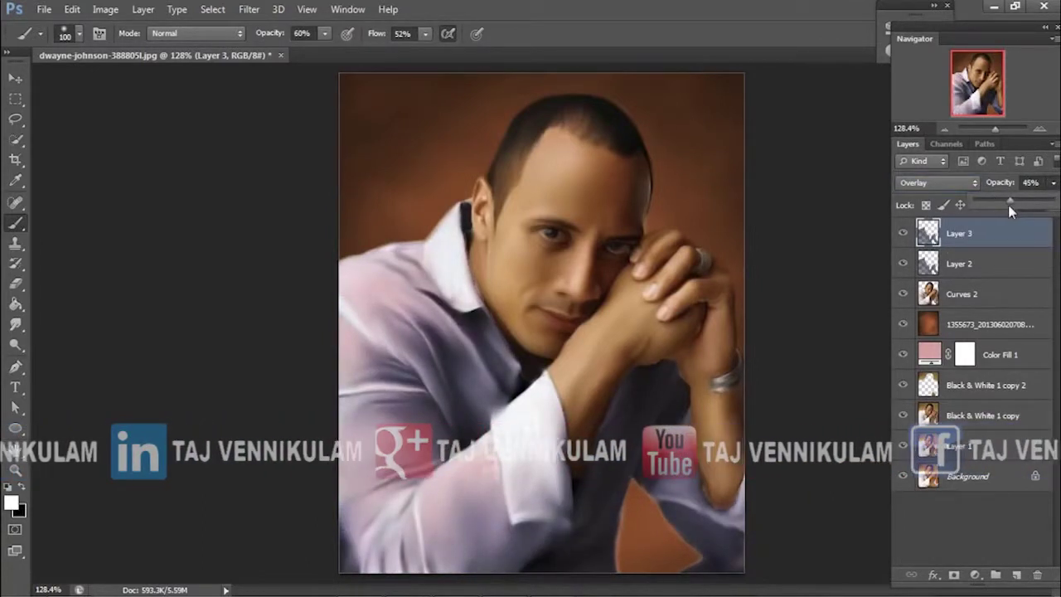
Soften Layer 3 with a 2.5-pixel Gaussian Blur.
click(248, 10)
mouse_move(263, 181)
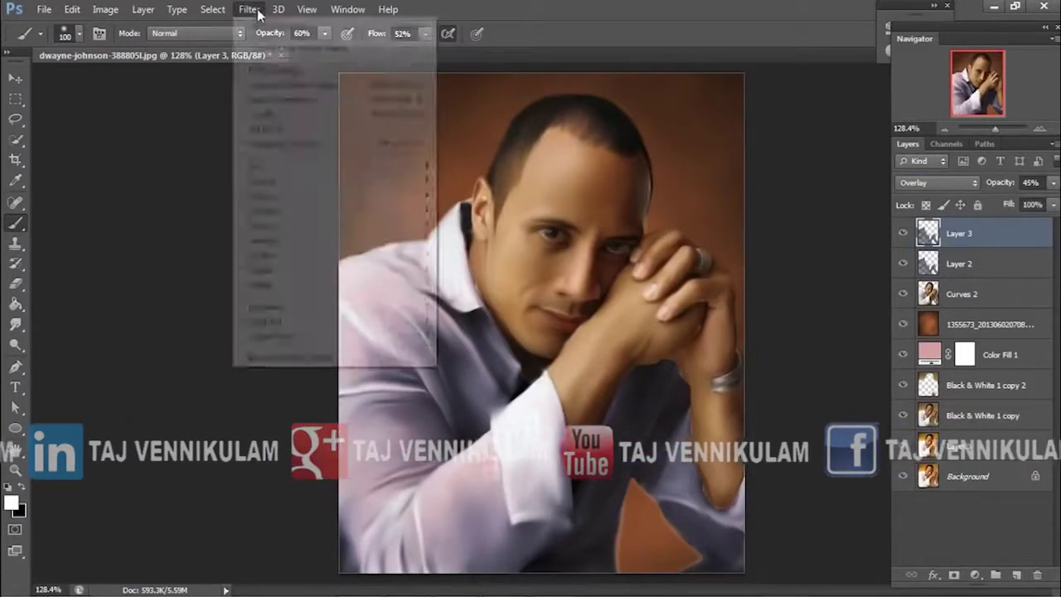
click(475, 278)
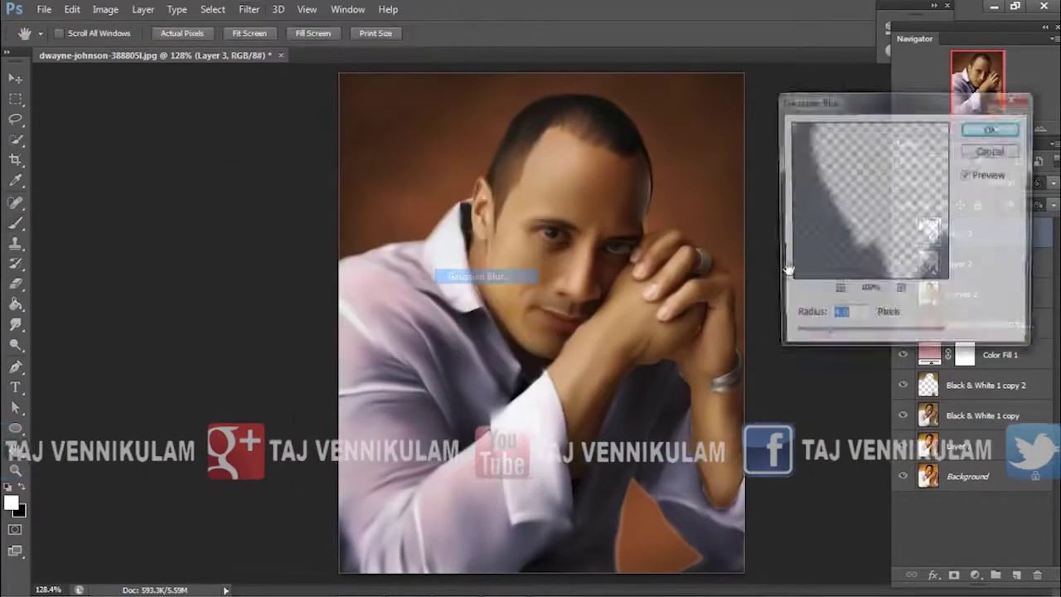
drag(817, 338, 815, 338)
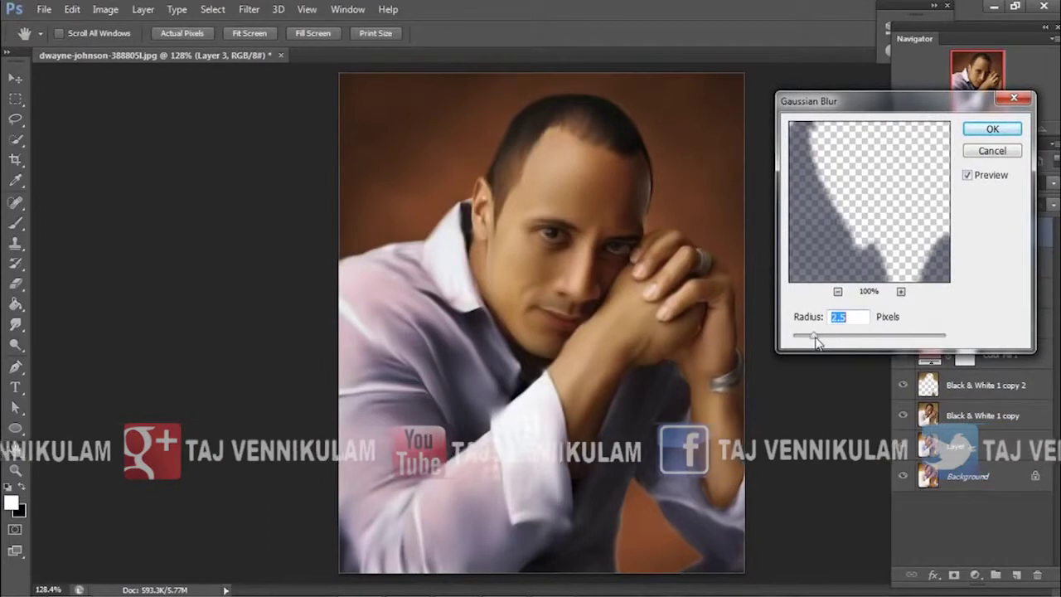
click(991, 130)
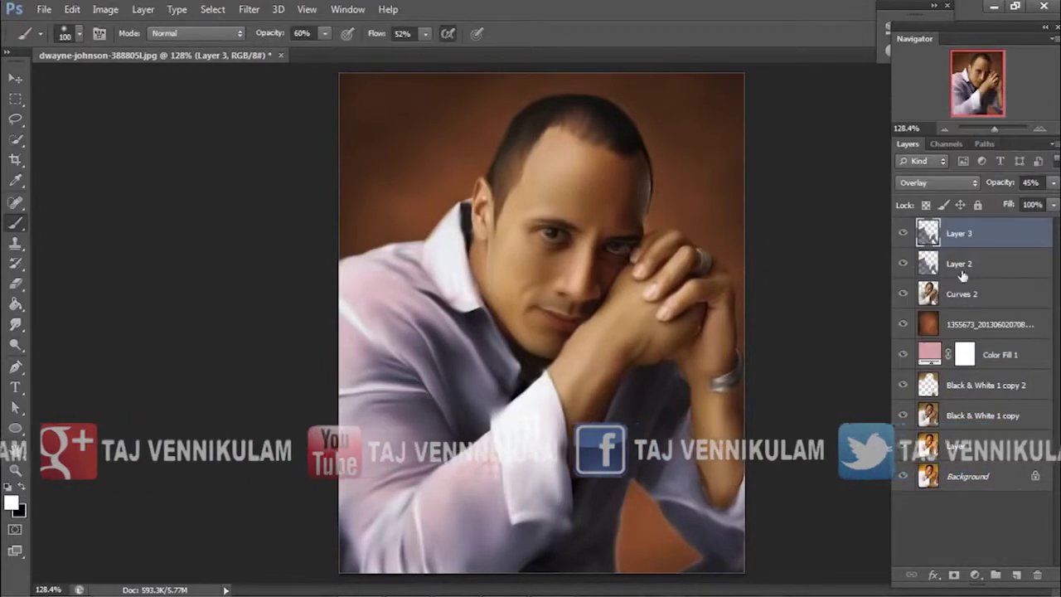
click(959, 263)
Apply a 3.5-pixel Gaussian Blur to Layer 2.
click(249, 9)
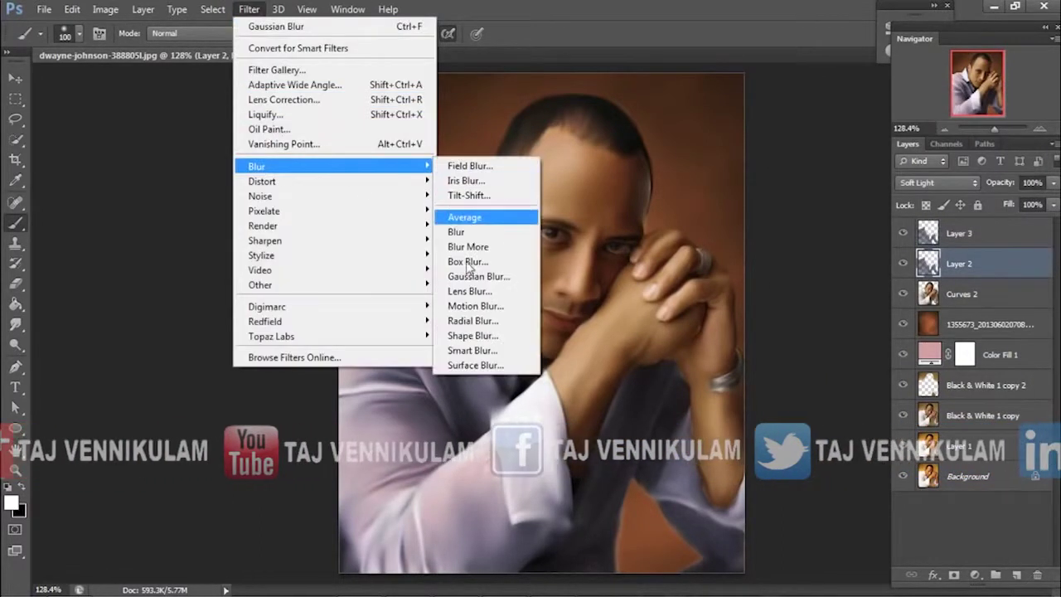
click(477, 276)
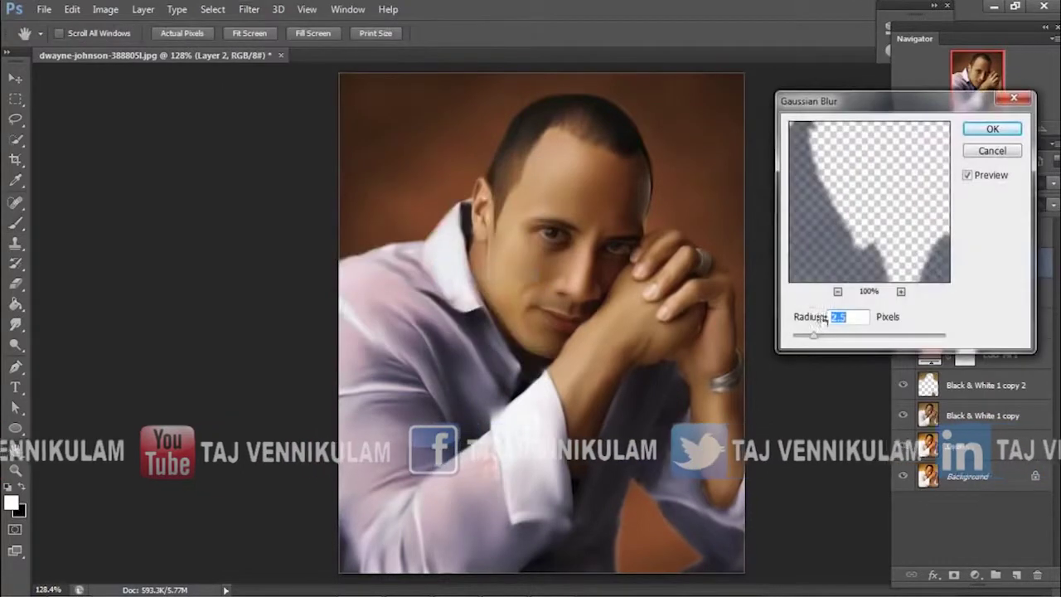
drag(791, 341, 827, 345)
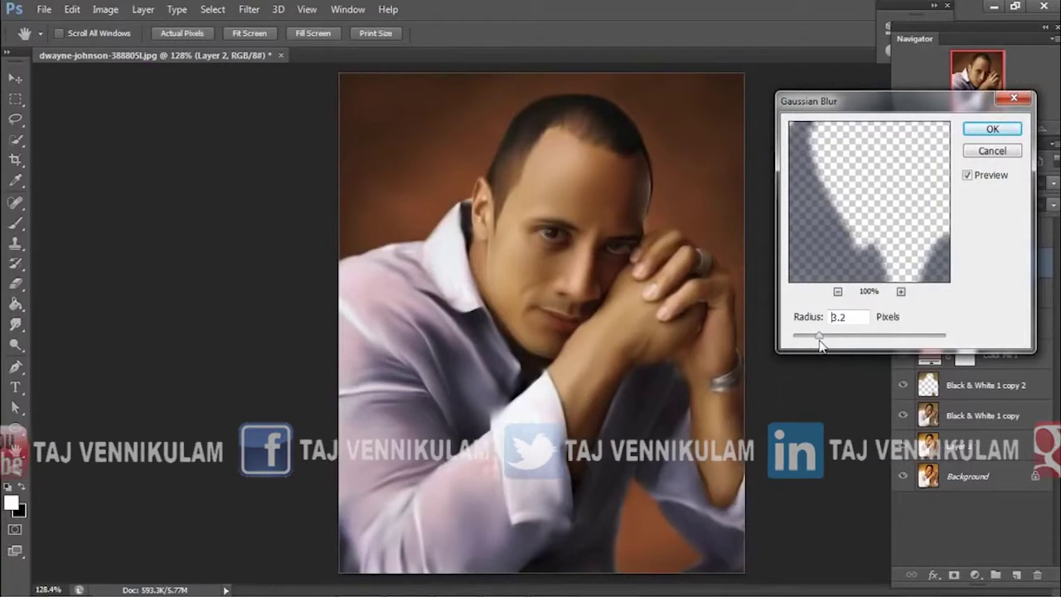
drag(819, 345, 822, 345)
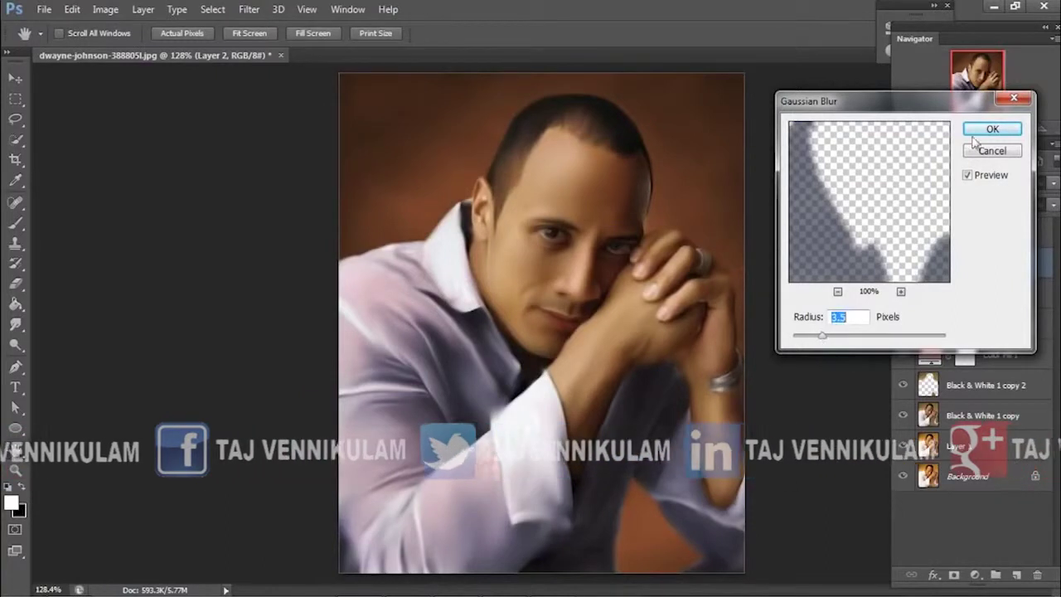
click(973, 136)
Toggle Layers 3 and 2 to compare, then fade Layer 2 to just under half opacity.
click(903, 234)
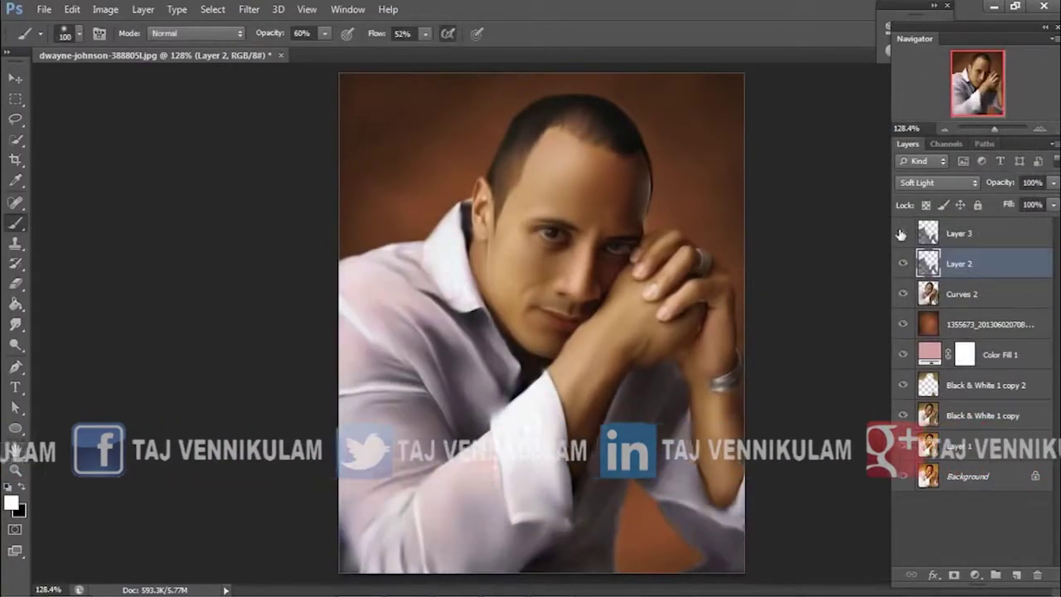
click(902, 234)
click(902, 266)
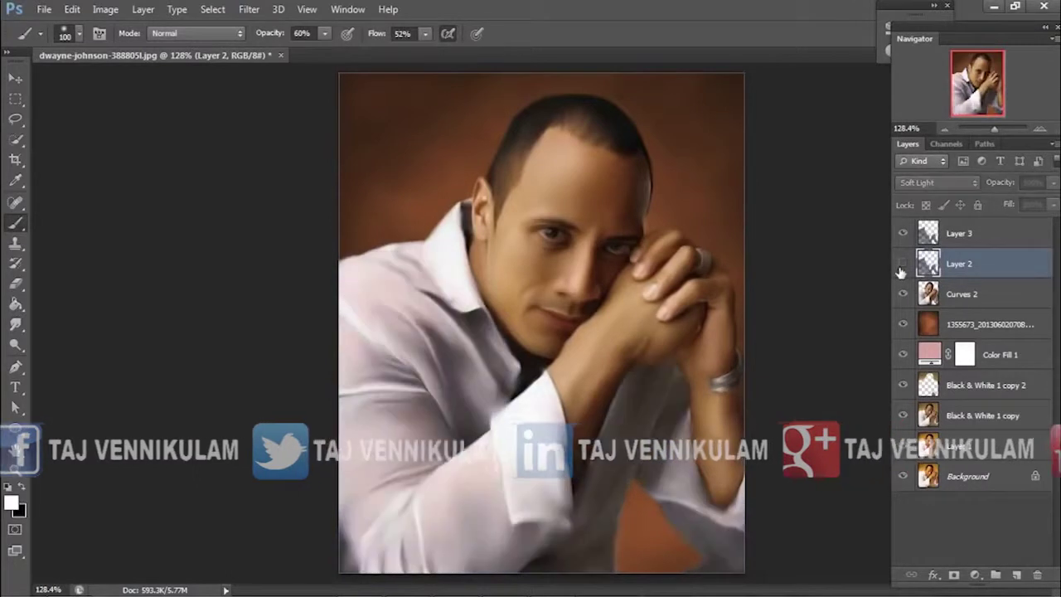
click(1053, 205)
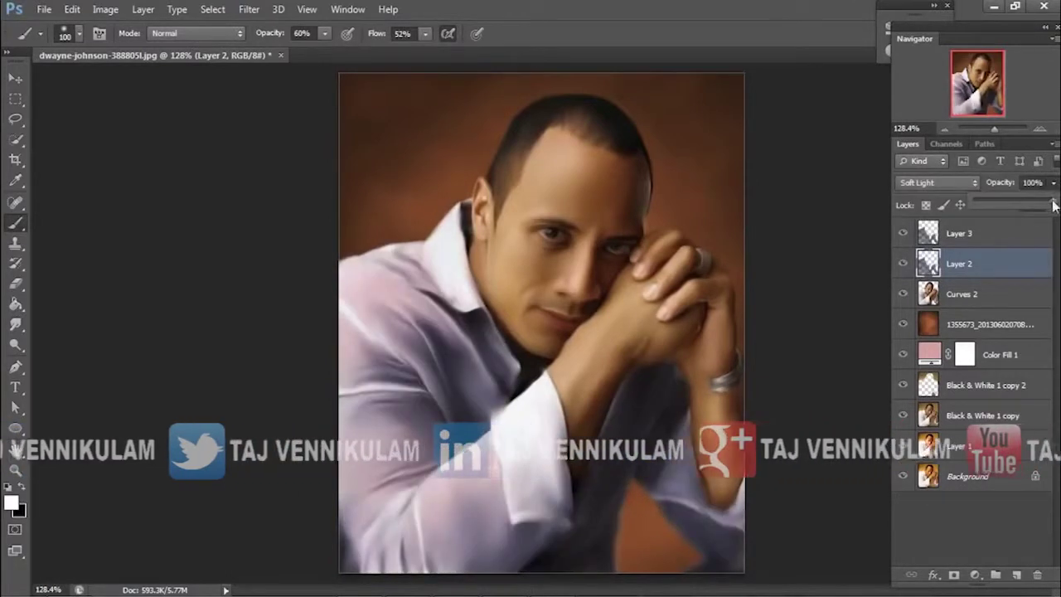
drag(1023, 202, 1013, 205)
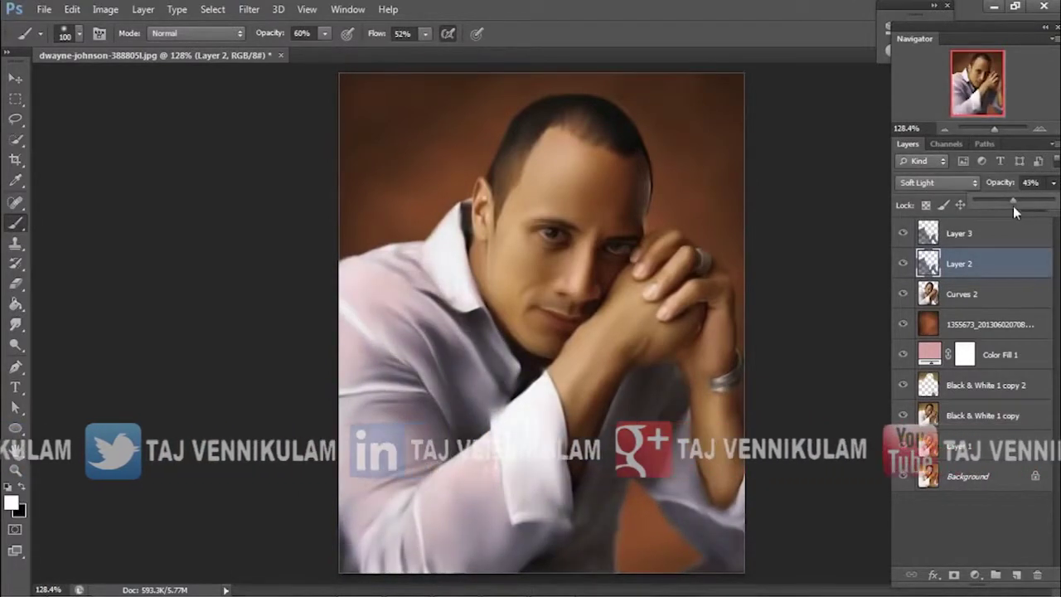
Desaturate the brown background texture layer with Hue/Saturation.
click(980, 296)
click(975, 325)
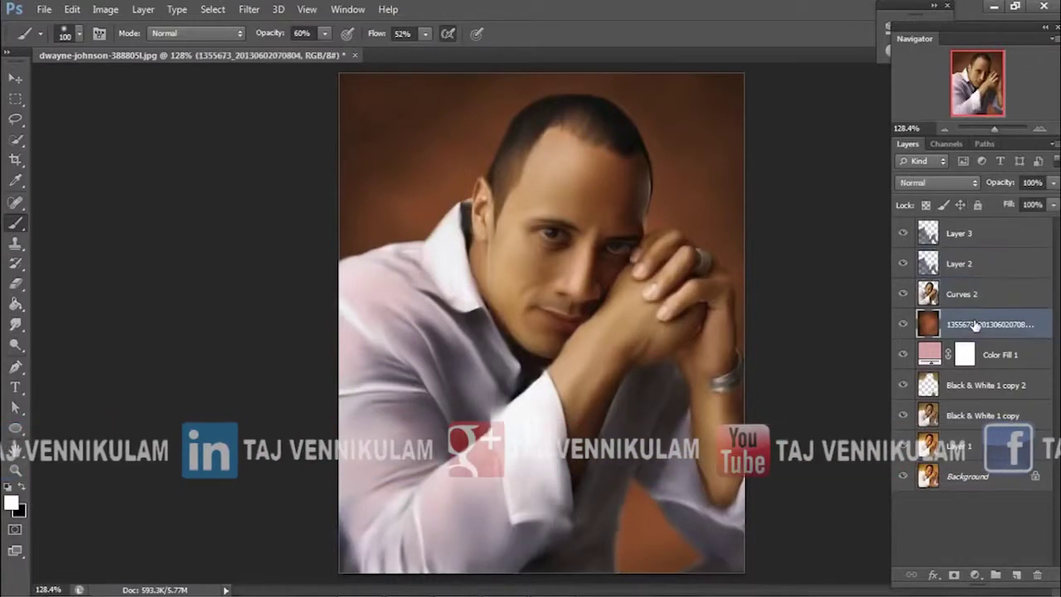
key(ctrl+u)
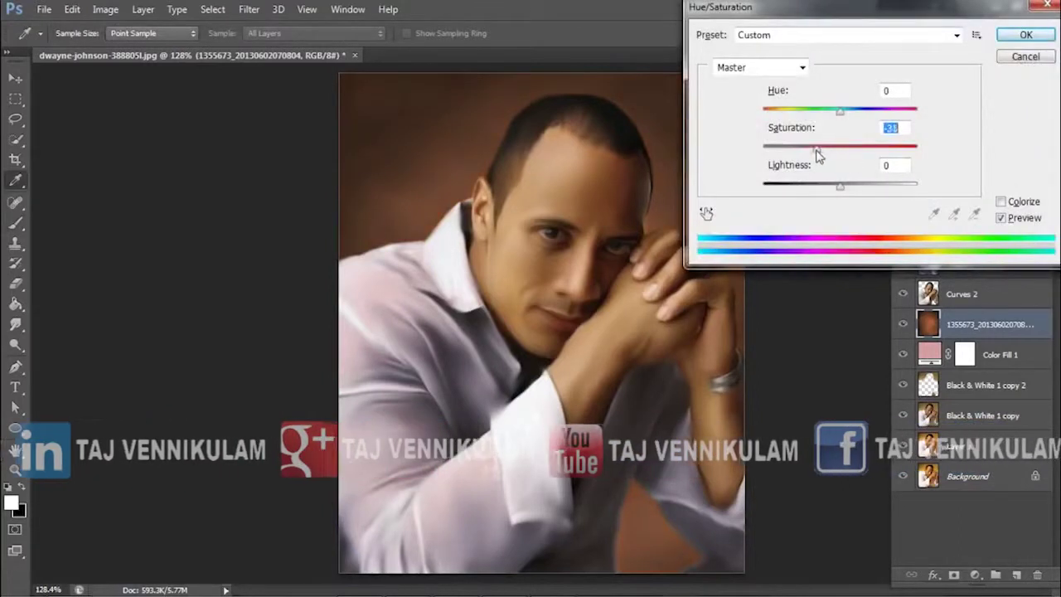
click(1025, 35)
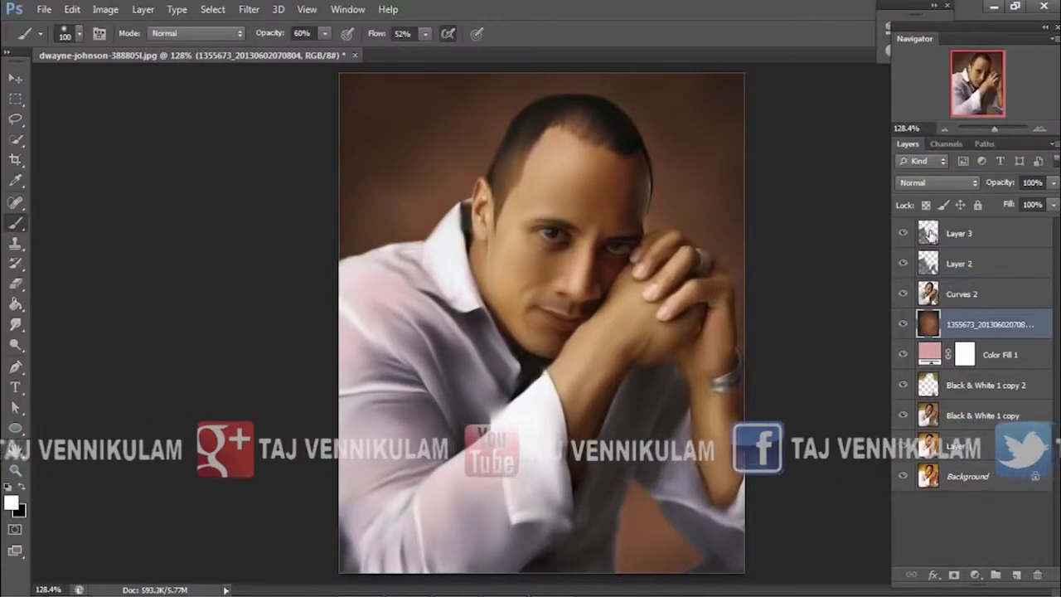
Duplicate the texture layer and blend the copy in Multiply at about 13% opacity.
key(ctrl+j)
click(937, 182)
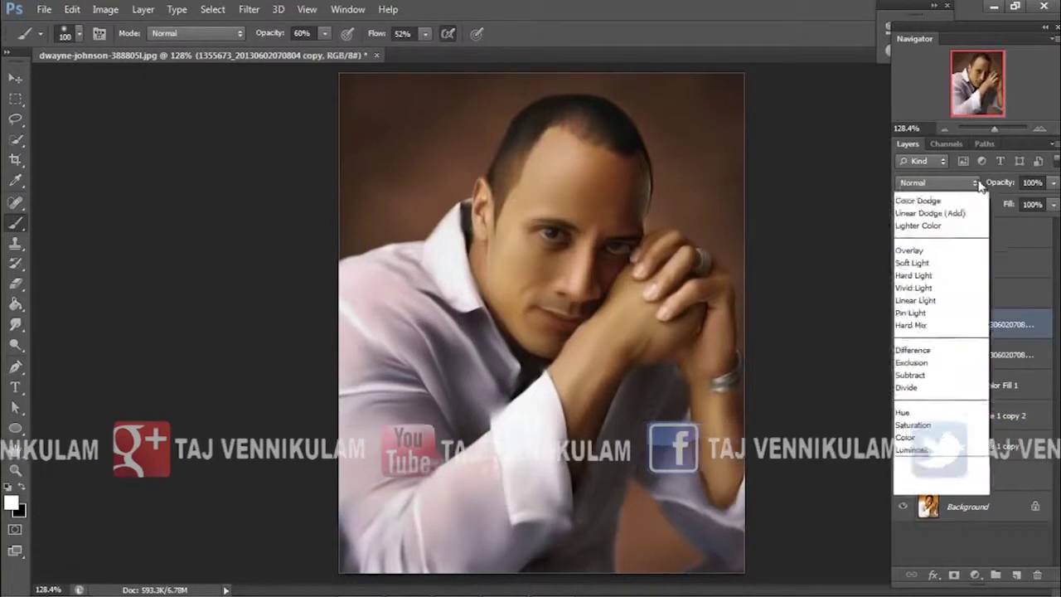
click(932, 252)
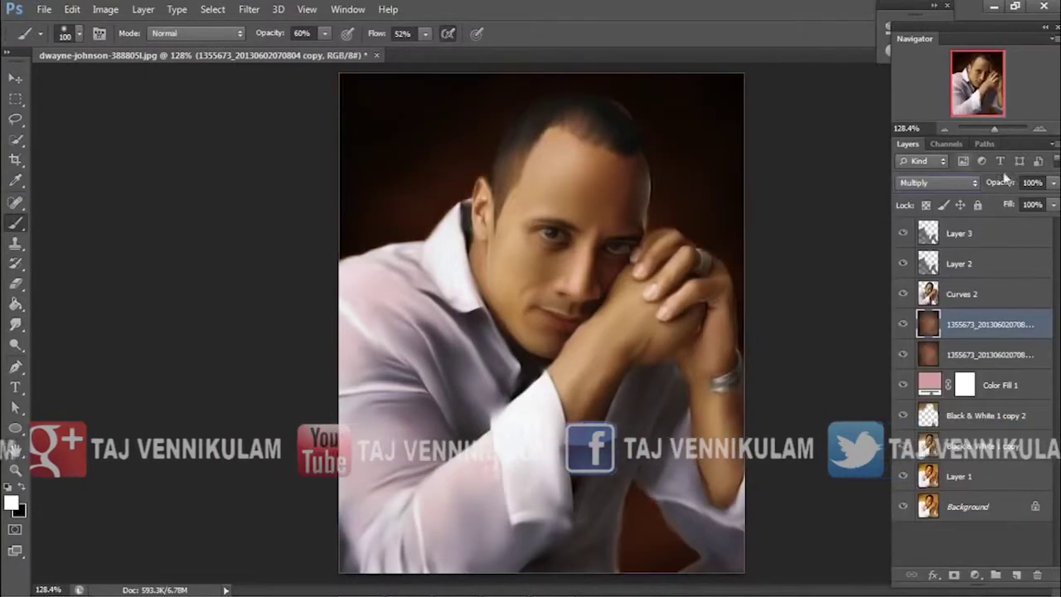
click(1053, 183)
drag(1048, 202, 985, 203)
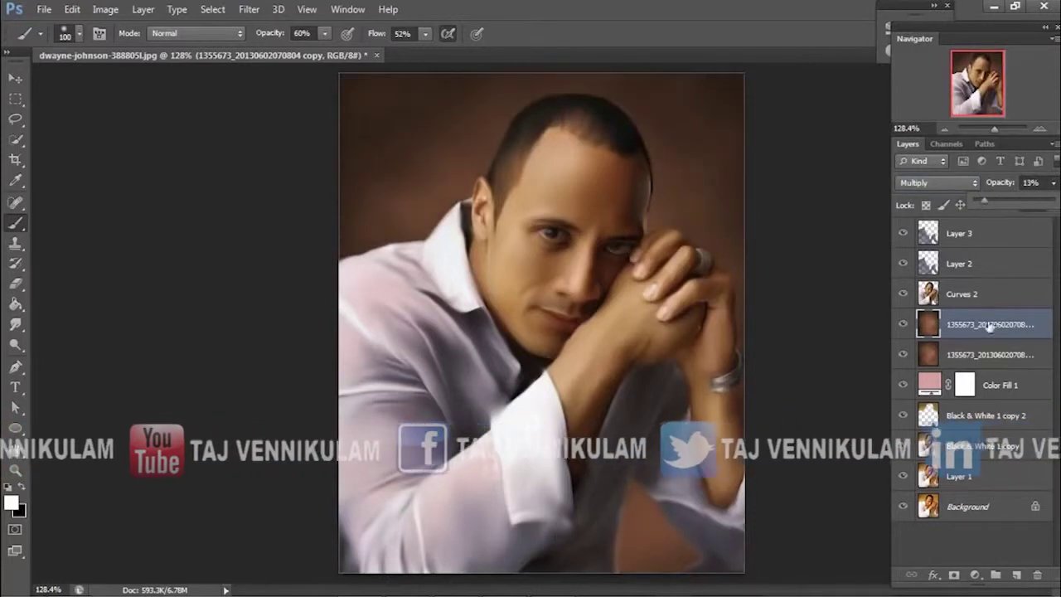
Merge the Multiply layer with the layer below it into one painted layer.
ctrl+click(991, 354)
right_click(989, 355)
click(734, 427)
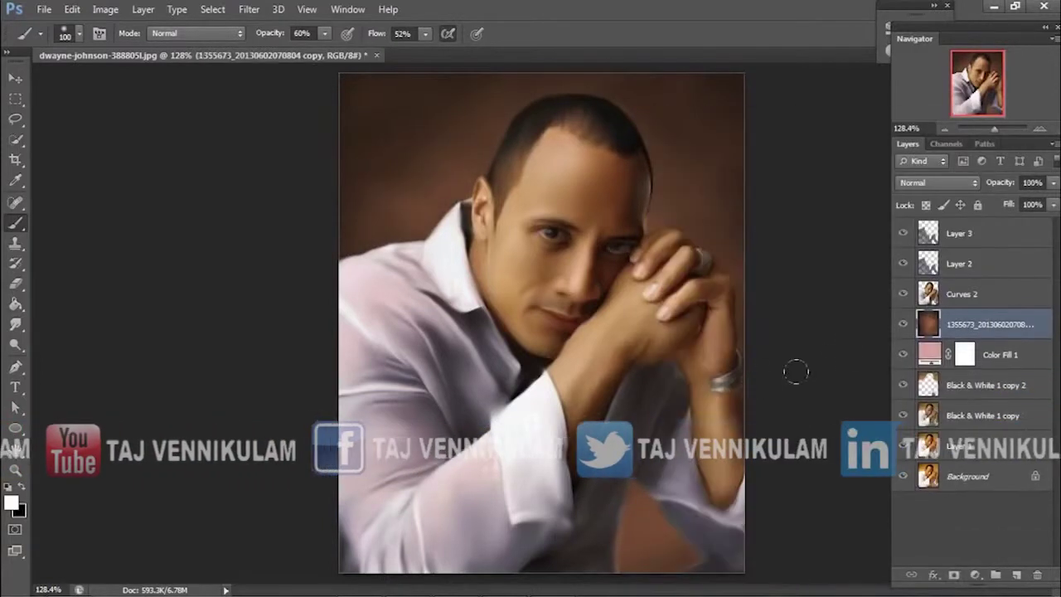
click(967, 295)
click(986, 324)
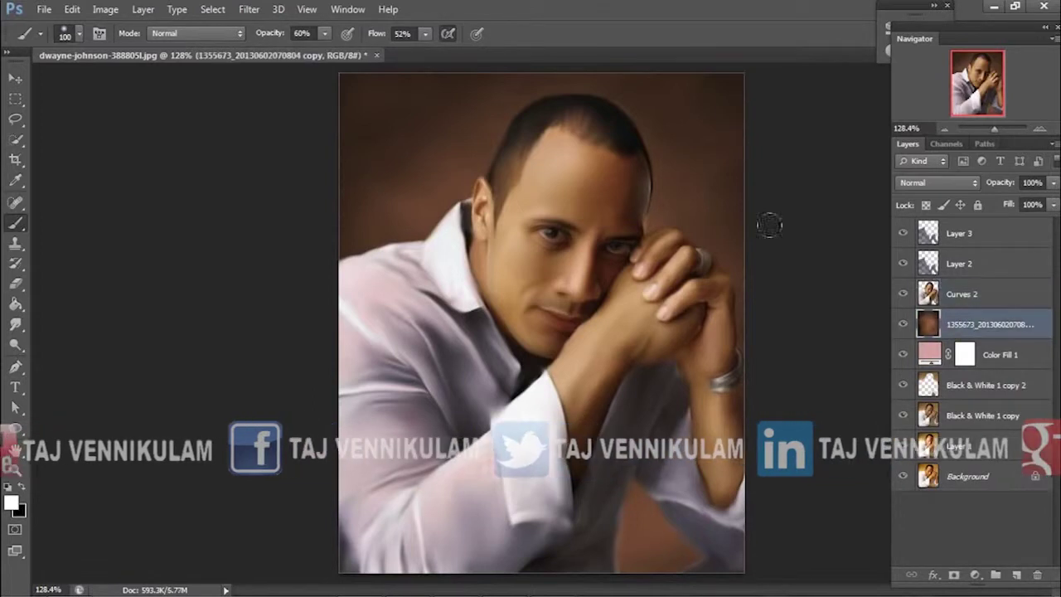
click(105, 9)
mouse_move(130, 49)
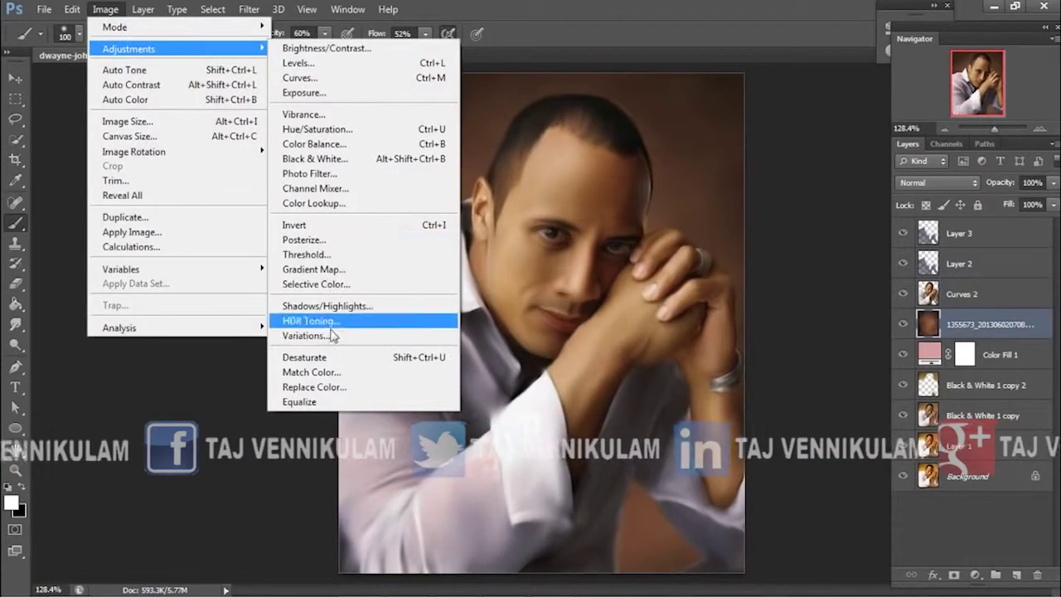
Match Color to this document's Curves 2 layer: Luminance 53, Color Intensity 43, Fade 29.
click(337, 372)
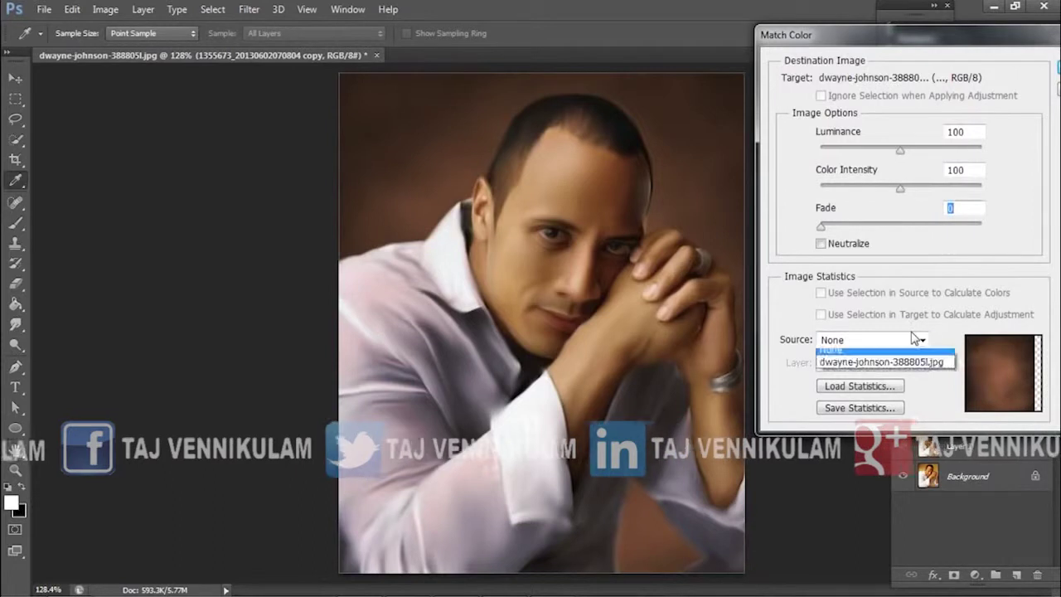
click(918, 338)
click(921, 367)
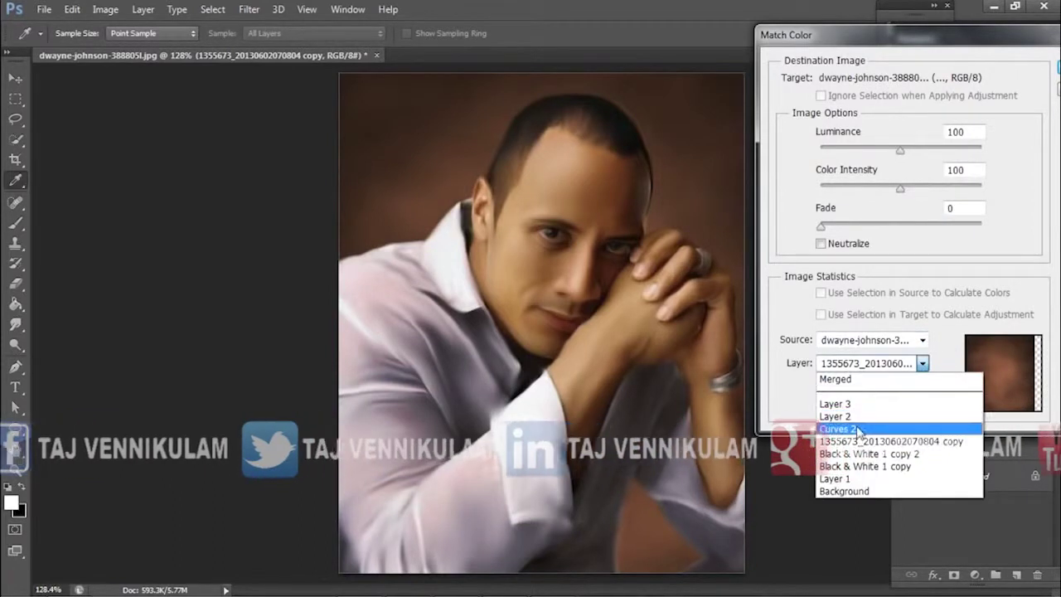
click(858, 429)
mouse_move(995, 43)
mouse_down()
mouse_move(324, 64)
mouse_move(257, 87)
mouse_up()
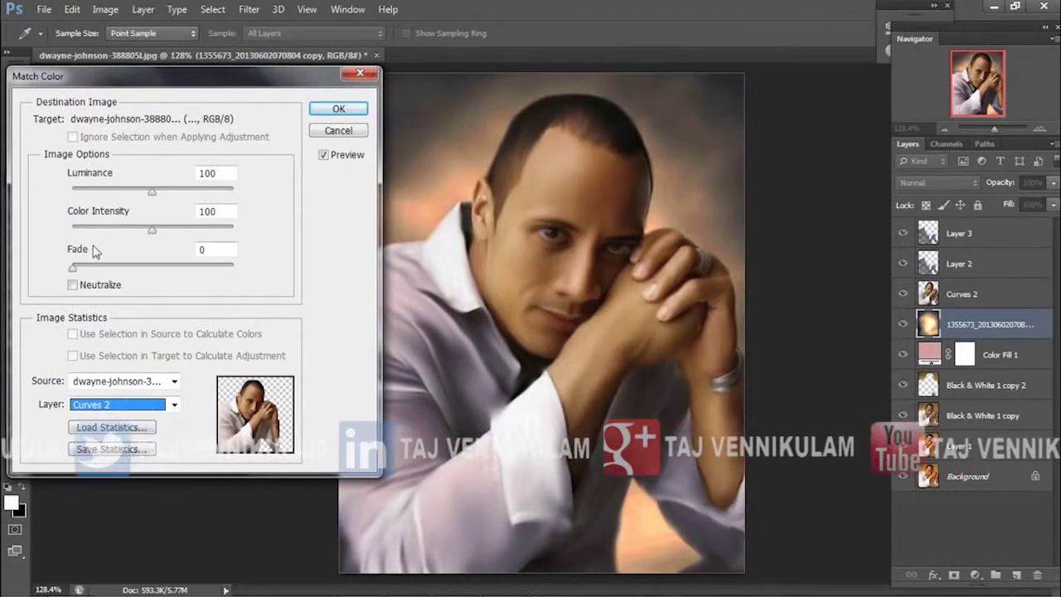
drag(71, 269, 120, 269)
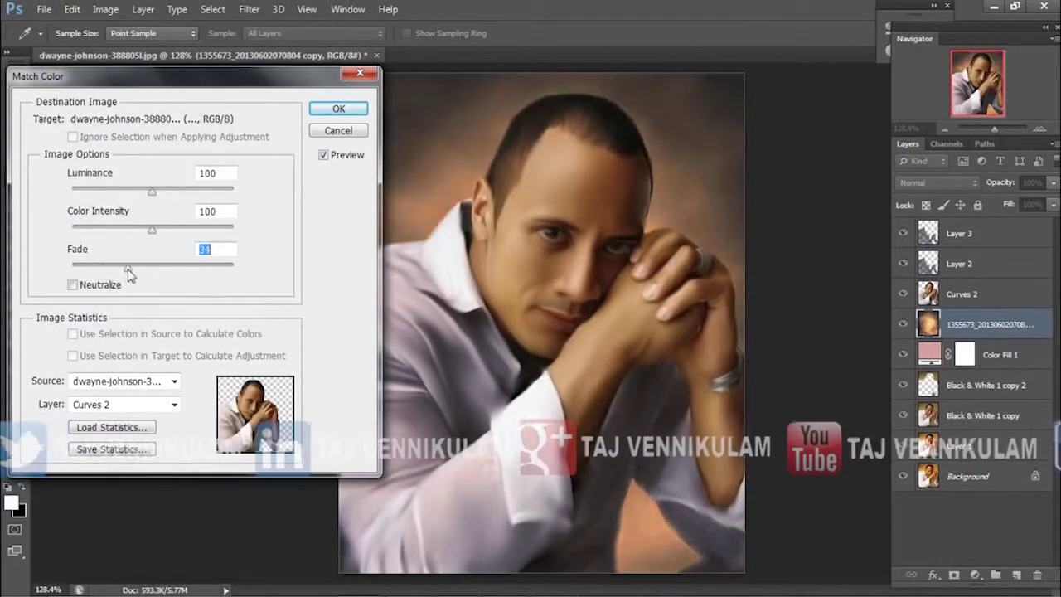
mouse_move(152, 229)
mouse_down()
mouse_move(104, 230)
mouse_move(117, 235)
mouse_up()
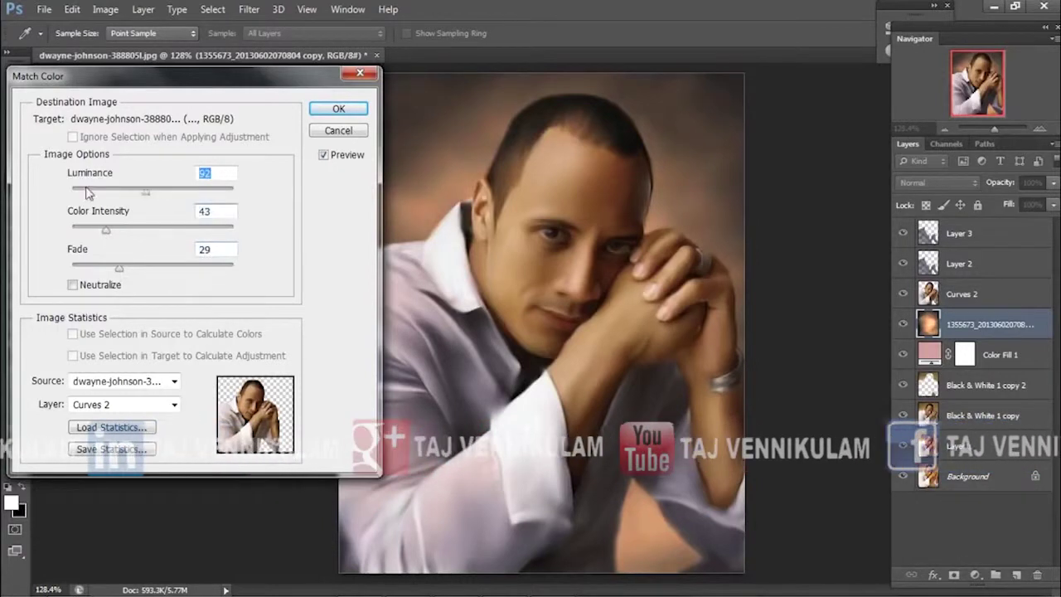
drag(89, 192, 116, 193)
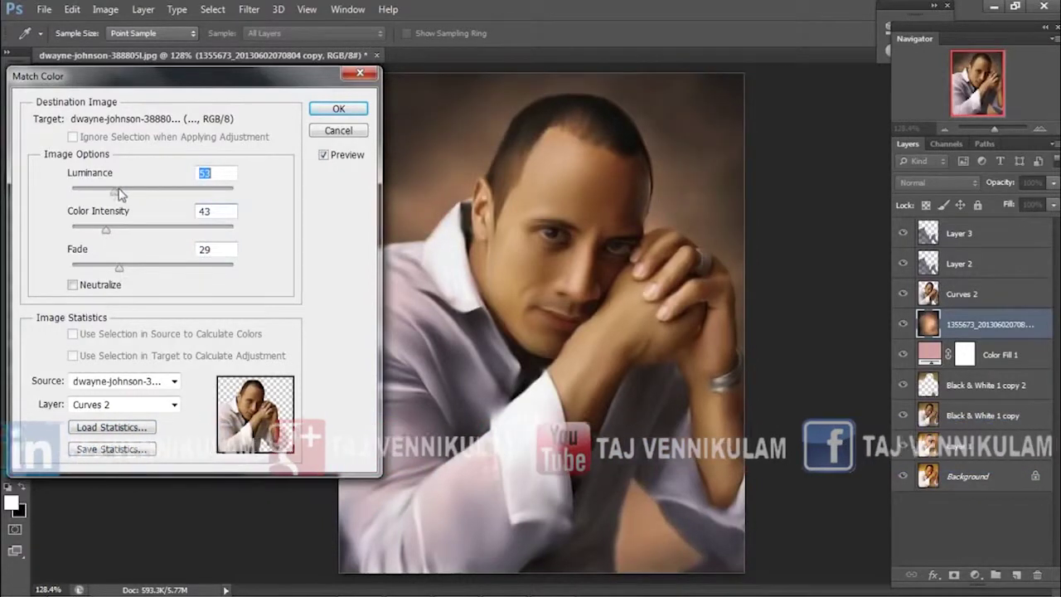
Apply the Match Color, then lower the merged layer's saturation to -33.
click(338, 109)
key(b)
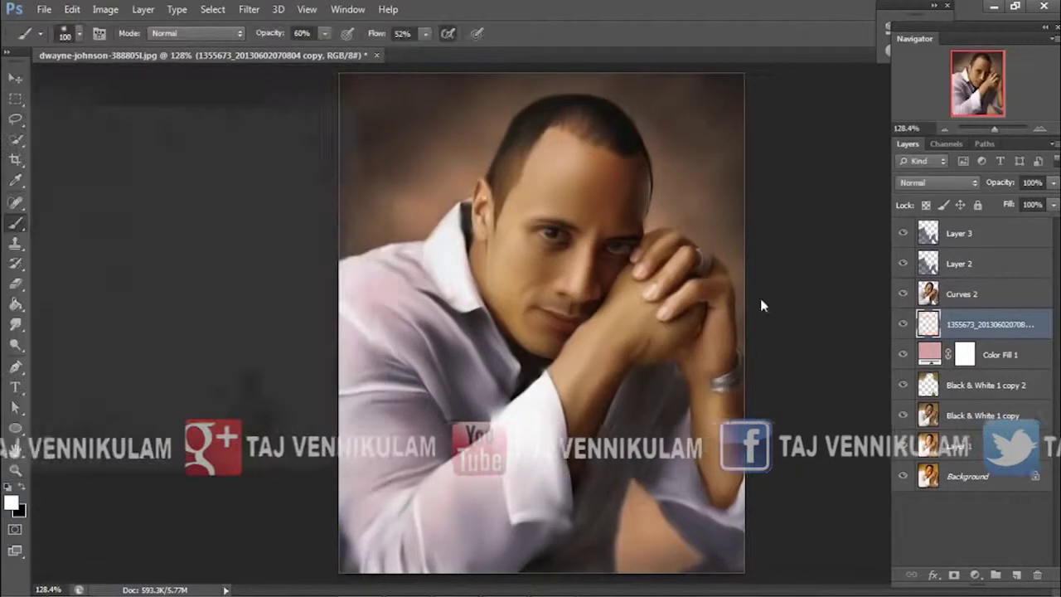
key(i)
key(ctrl+u)
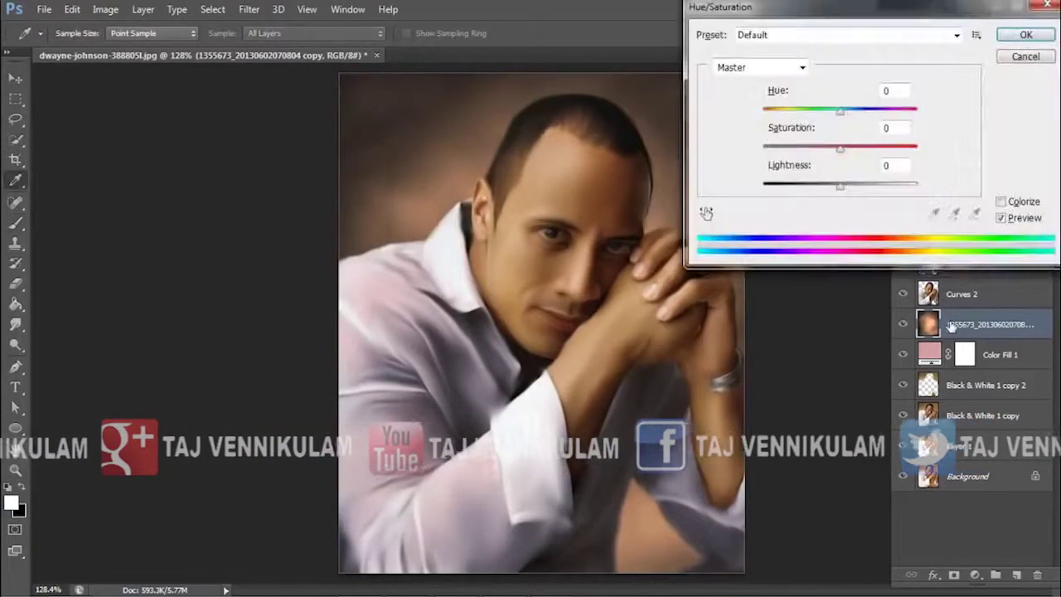
drag(839, 148, 814, 148)
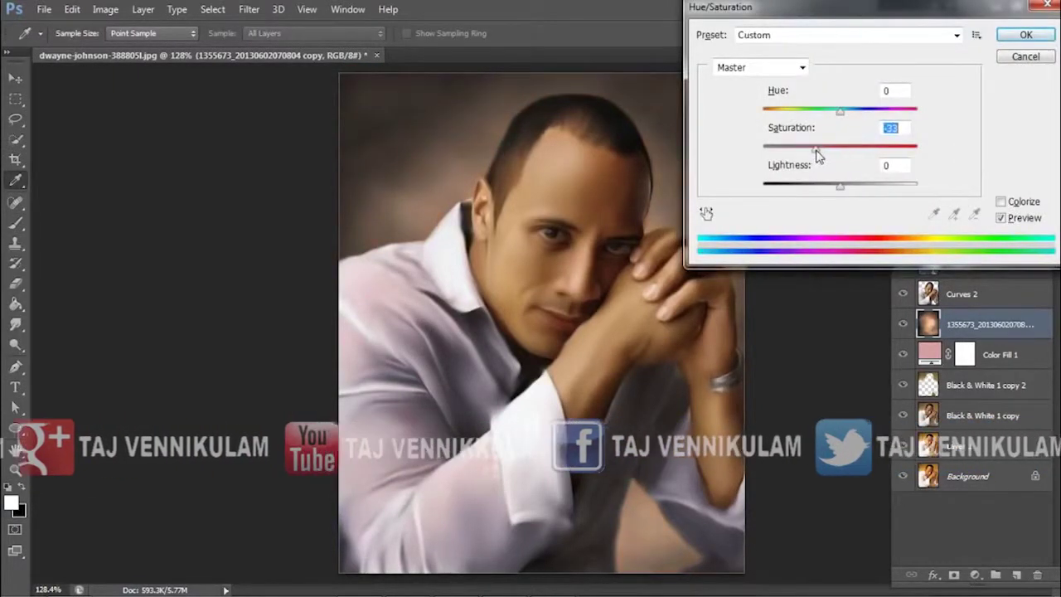
click(1020, 34)
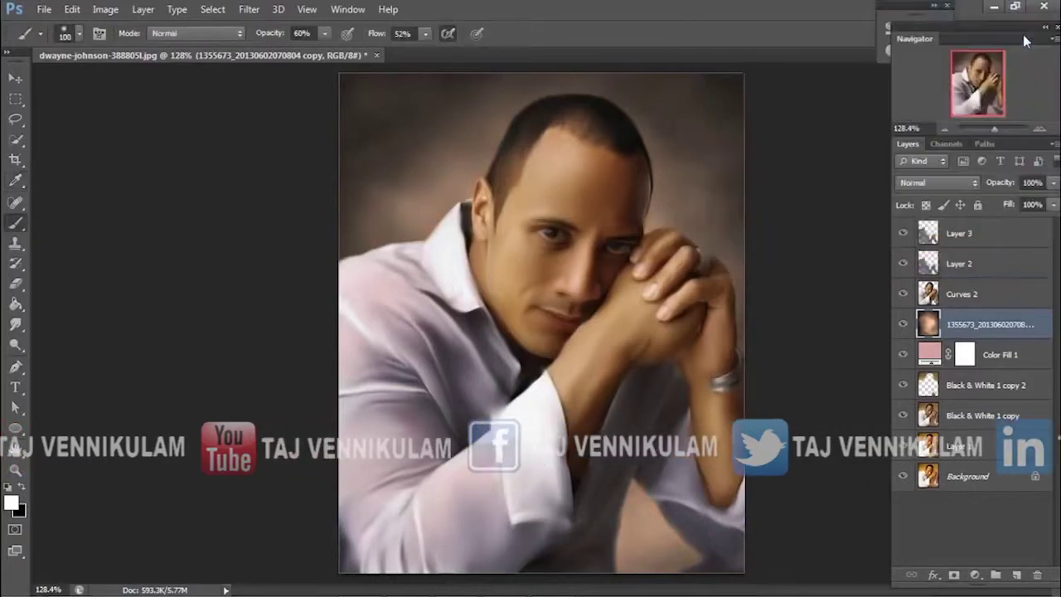
Zoom in on the painting and select the Curves 2 layer.
drag(994, 131, 997, 133)
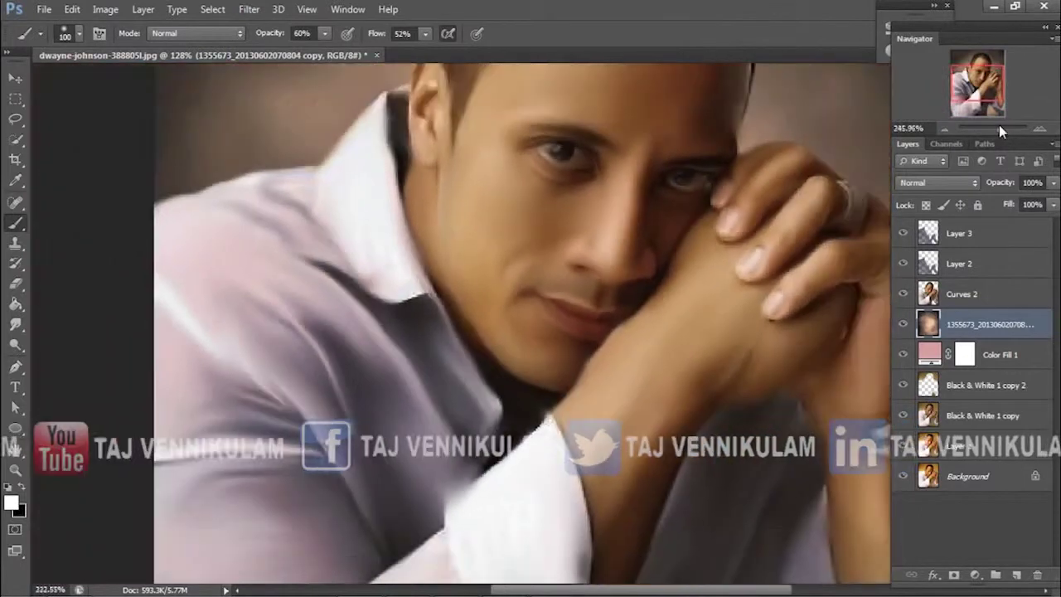
click(108, 10)
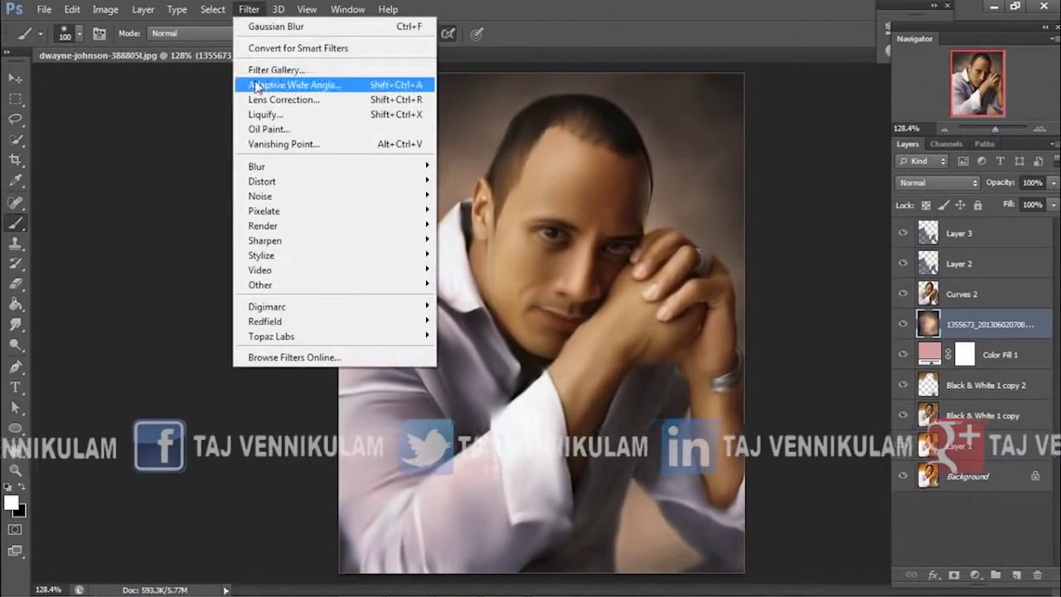
click(262, 70)
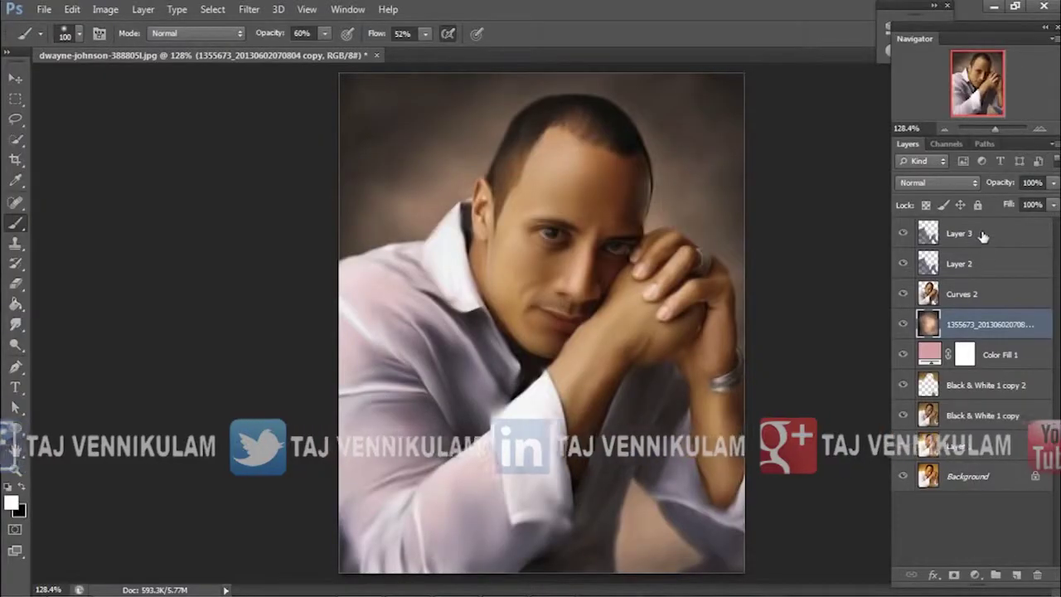
click(982, 236)
click(976, 293)
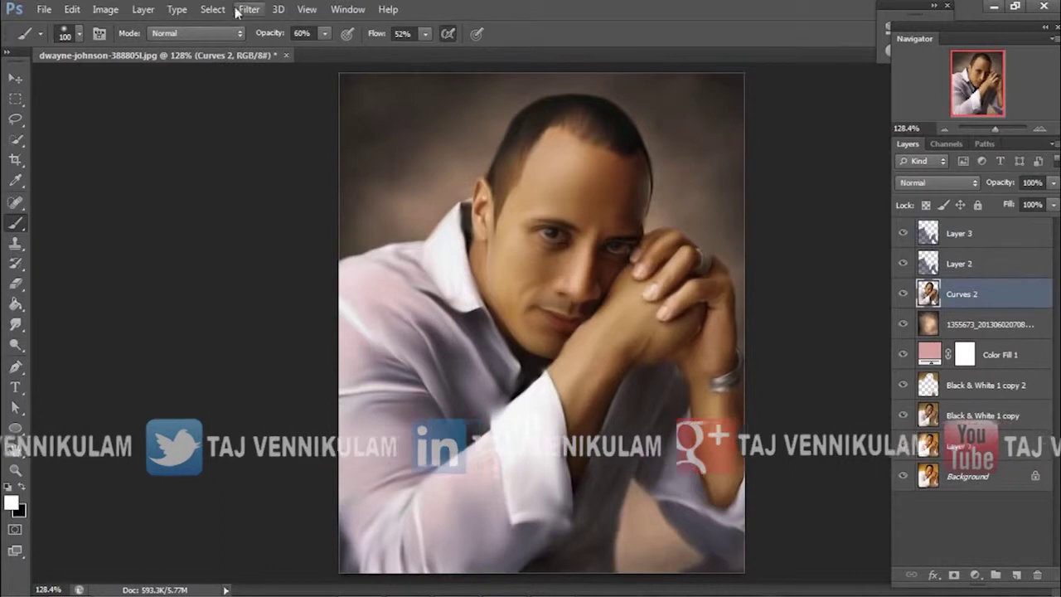
Apply Paint Daubs to Curves 2: brush size 1, sharpness 0, Simple brush type.
click(249, 9)
click(267, 72)
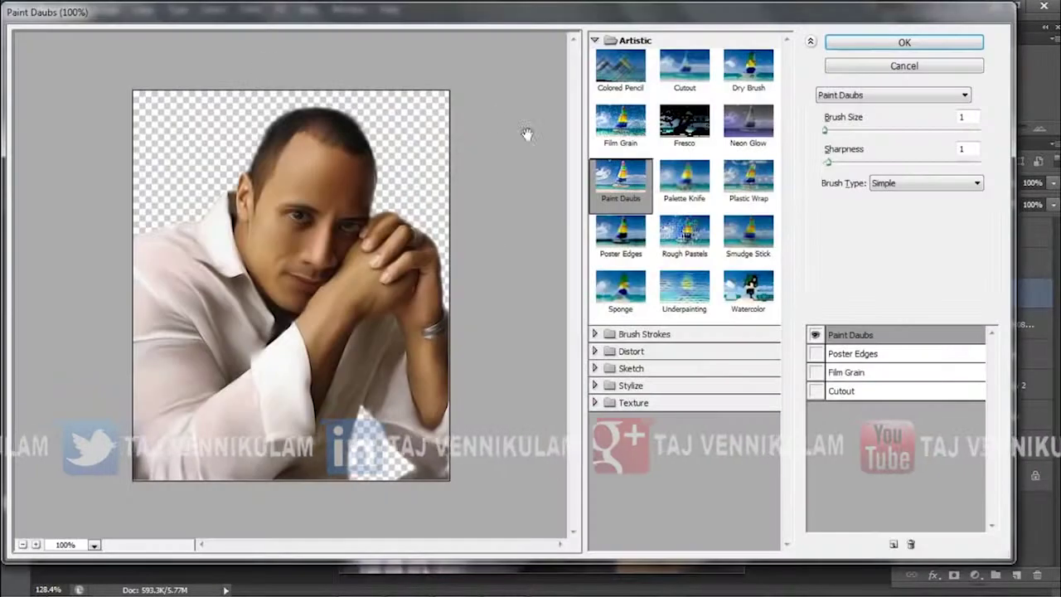
click(36, 544)
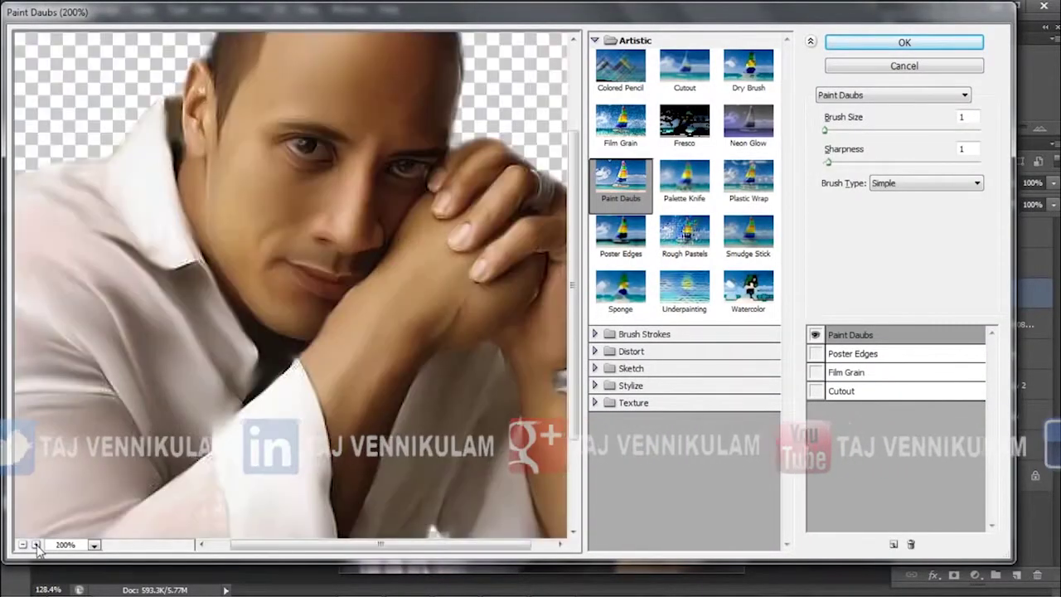
drag(441, 197, 403, 254)
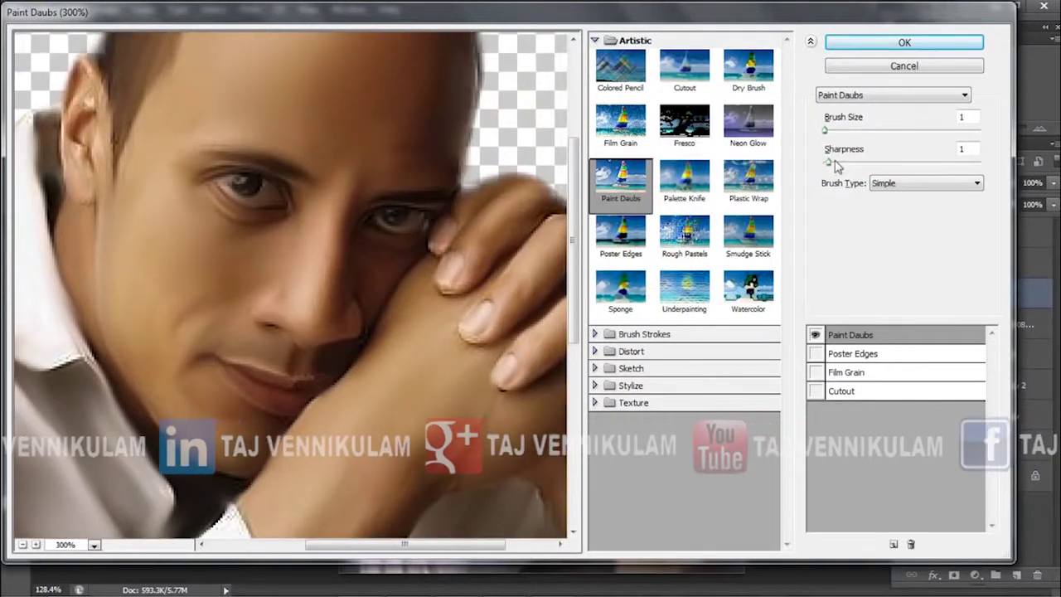
drag(832, 166, 827, 169)
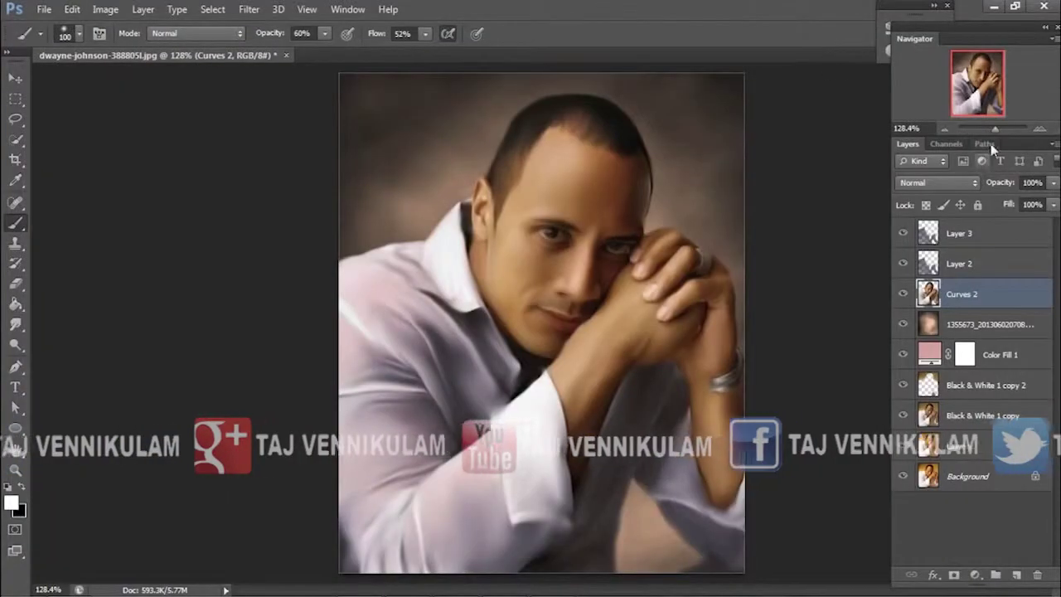
drag(988, 129, 995, 130)
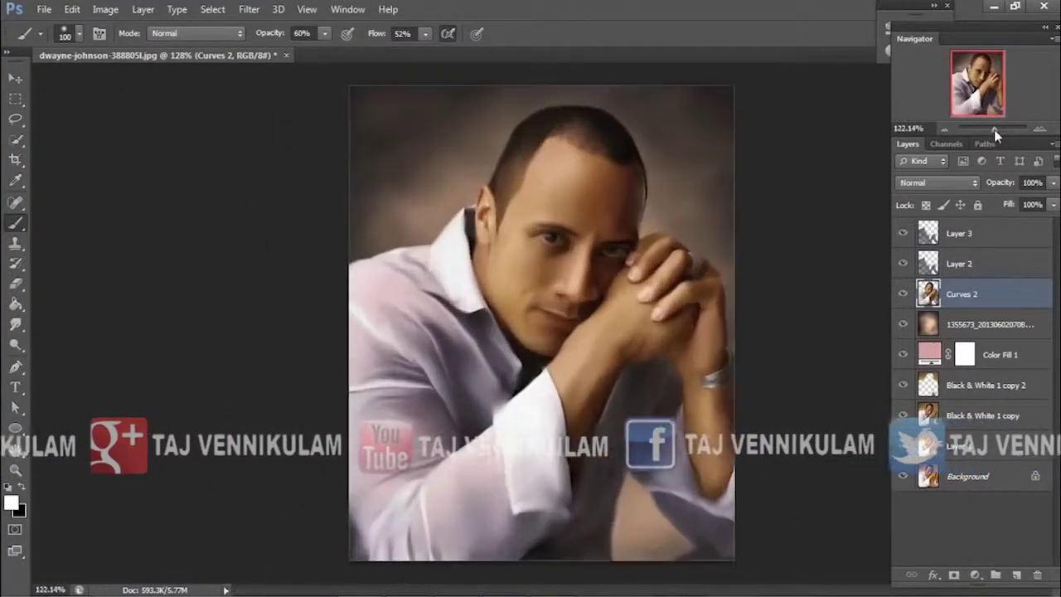